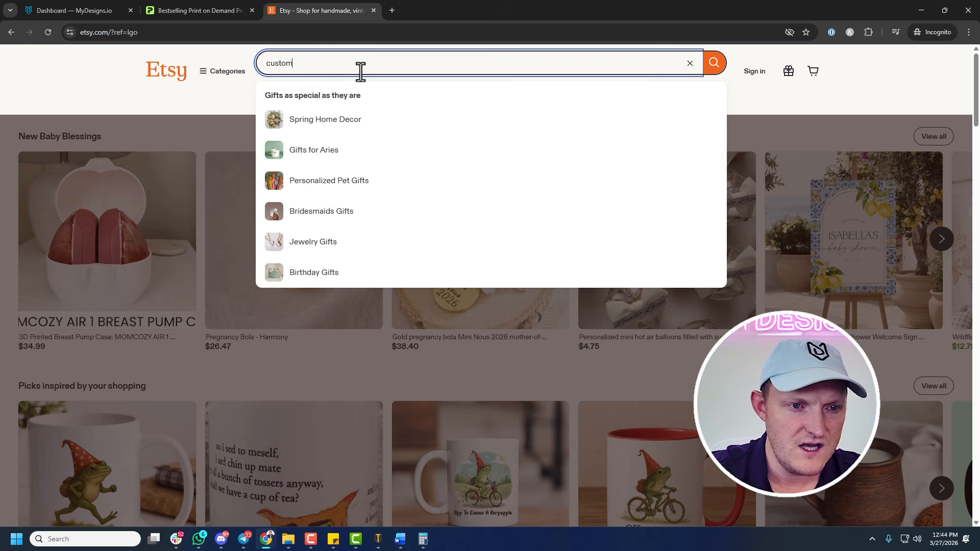
Search Etsy for custom pet mugs and limit the results to physical items
{"action": "type", "text": "pet mugs"}
{"action": "key", "text": "Return"}
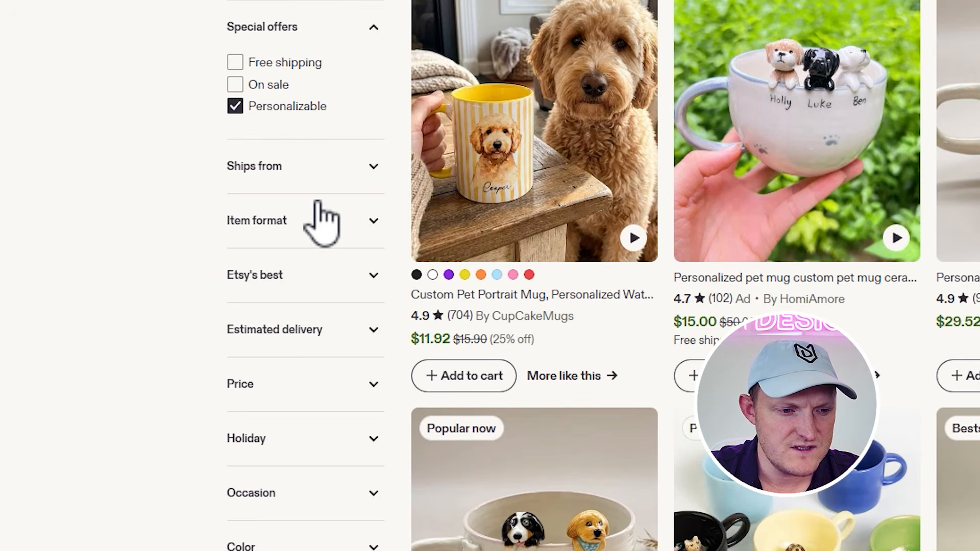
{"action": "left_click", "coordinate": [176, 308]}
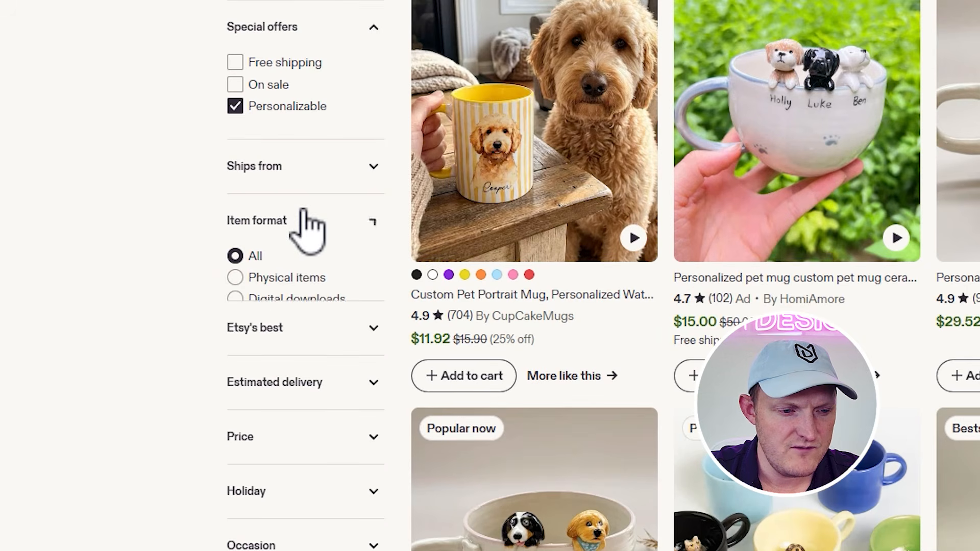
{"action": "left_click", "coordinate": [284, 280]}
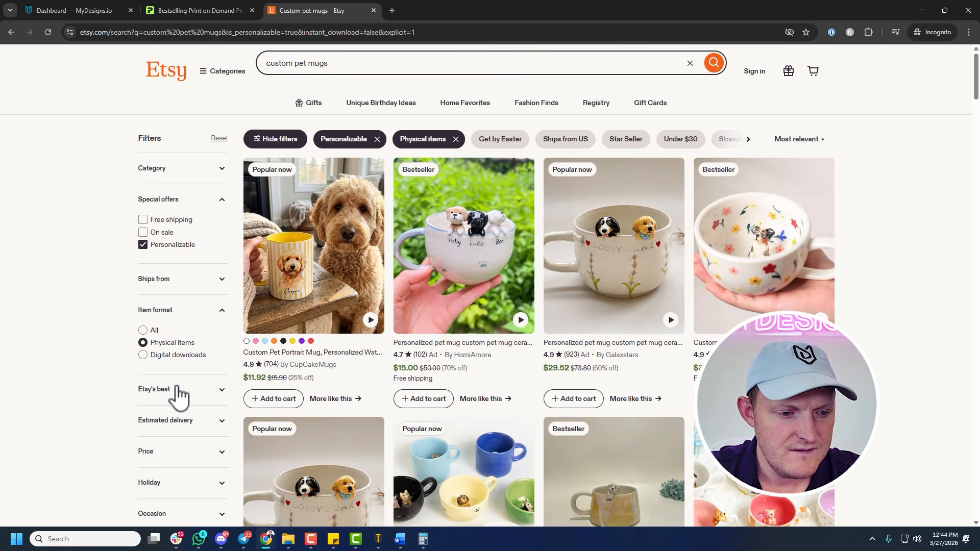
Apply the Star Seller filter, and change is_star_seller to is_best_seller in the page address to filter by bestsellers instead
{"action": "left_click", "coordinate": [180, 391]}
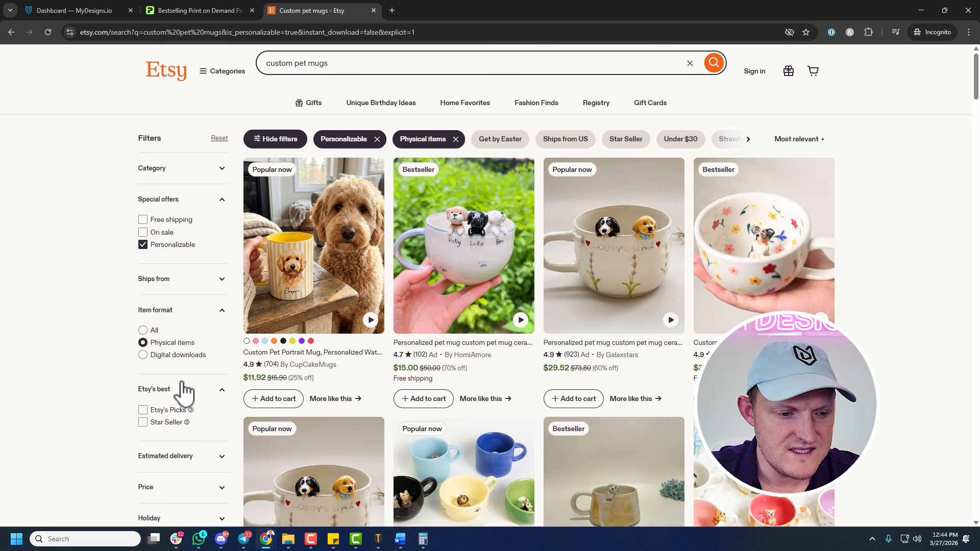
{"action": "left_click", "coordinate": [167, 423]}
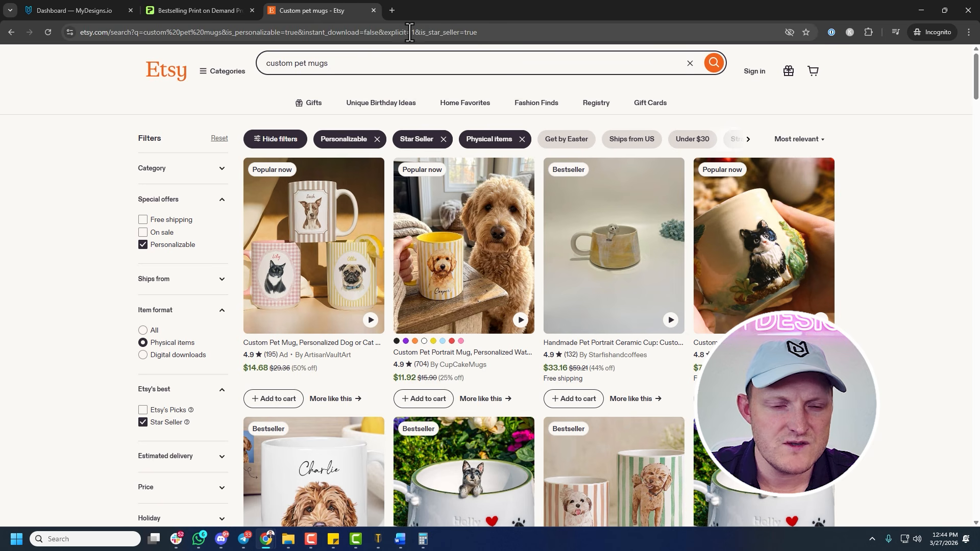
{"action": "left_click", "coordinate": [432, 32]}
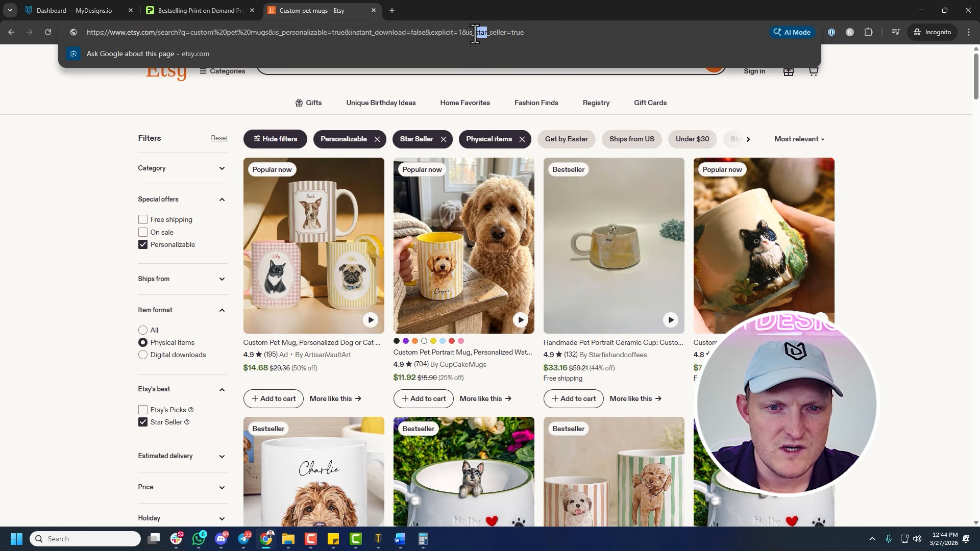
{"action": "type", "text": "best"}
{"action": "key", "text": "Return"}
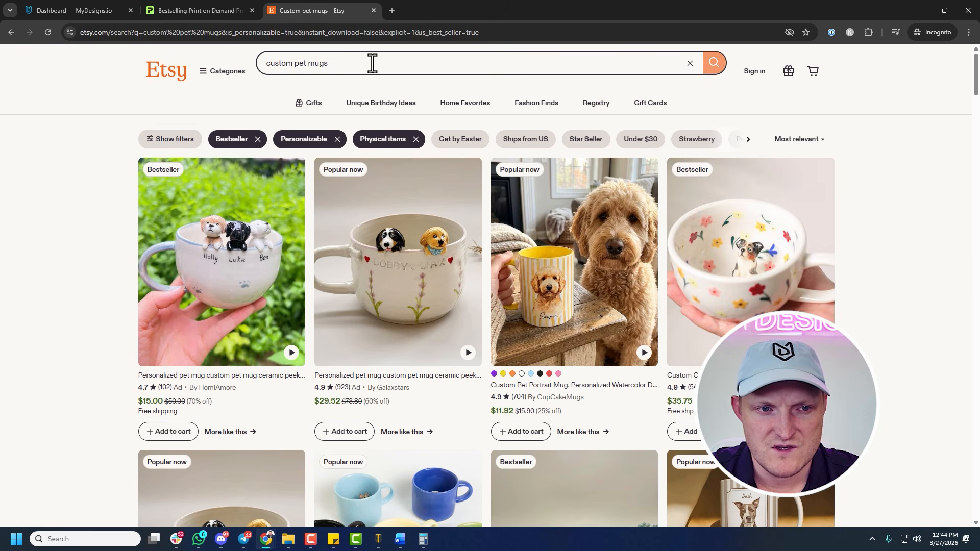
Examine the bestselling custom pet mug listings for their design styles, prices and review numbers
{"action": "scroll", "coordinate": [868, 148], "scroll_direction": "down", "scroll_amount": 7}
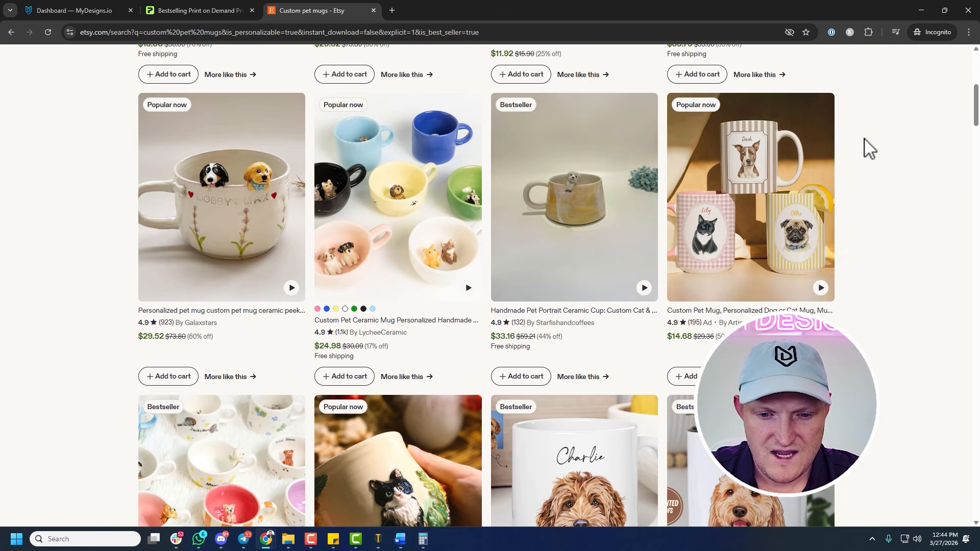
{"action": "scroll", "coordinate": [868, 148], "scroll_direction": "down", "scroll_amount": 4}
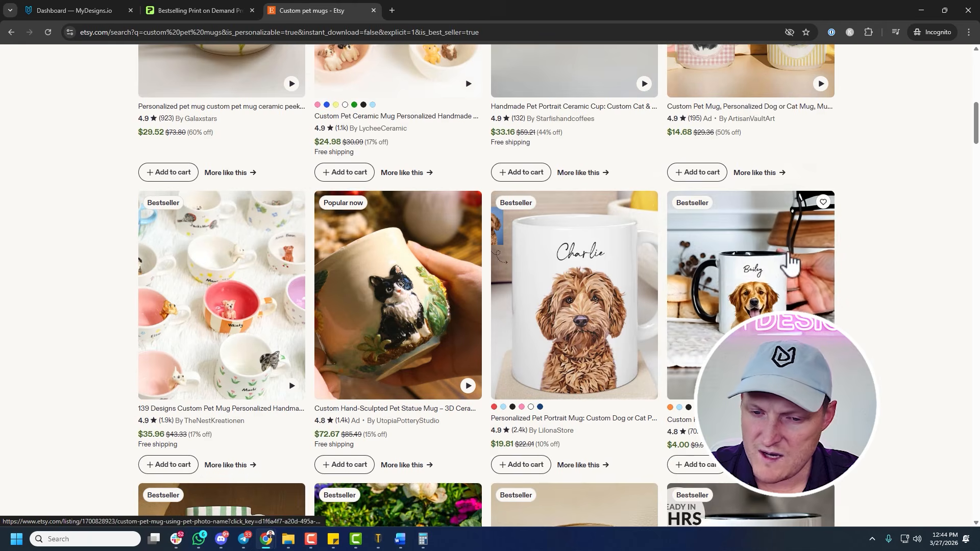
{"action": "scroll", "coordinate": [763, 101], "scroll_direction": "down", "scroll_amount": 2}
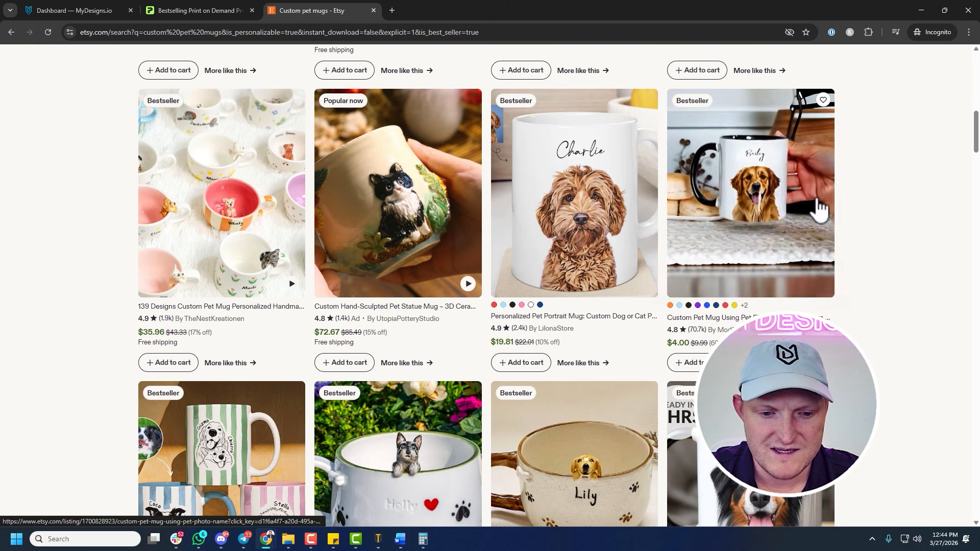
{"action": "scroll", "coordinate": [869, 209], "scroll_direction": "down", "scroll_amount": 2}
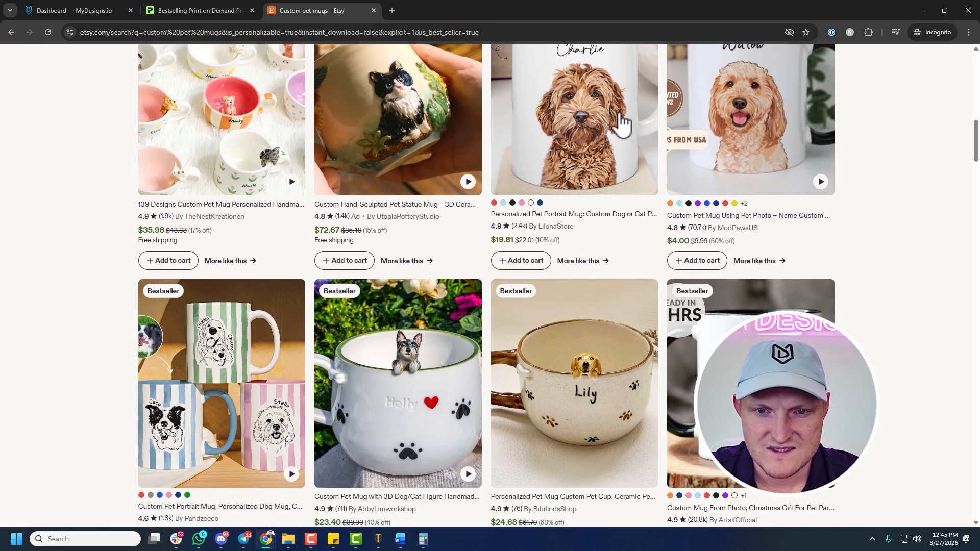
{"action": "scroll", "coordinate": [847, 177], "scroll_direction": "up", "scroll_amount": 1}
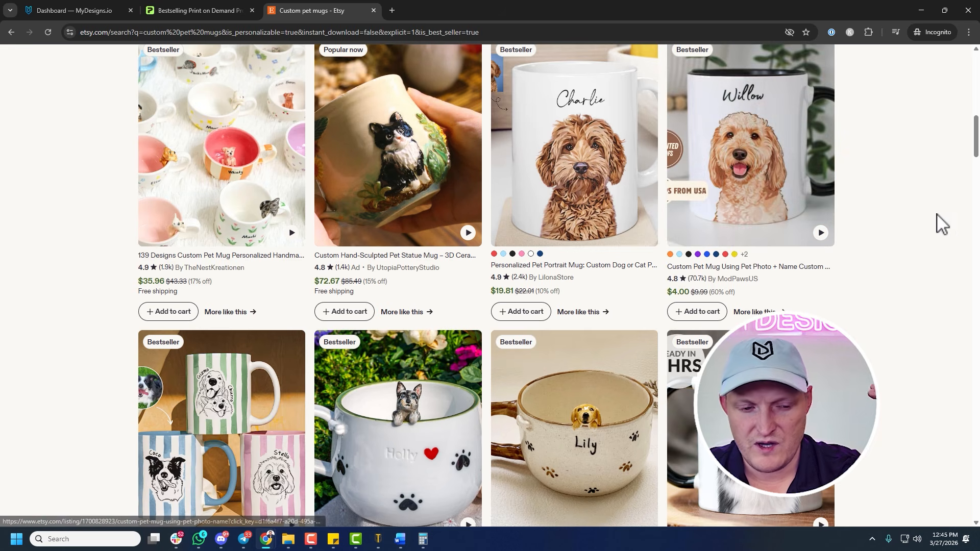
{"action": "scroll", "coordinate": [895, 211], "scroll_direction": "down", "scroll_amount": 2}
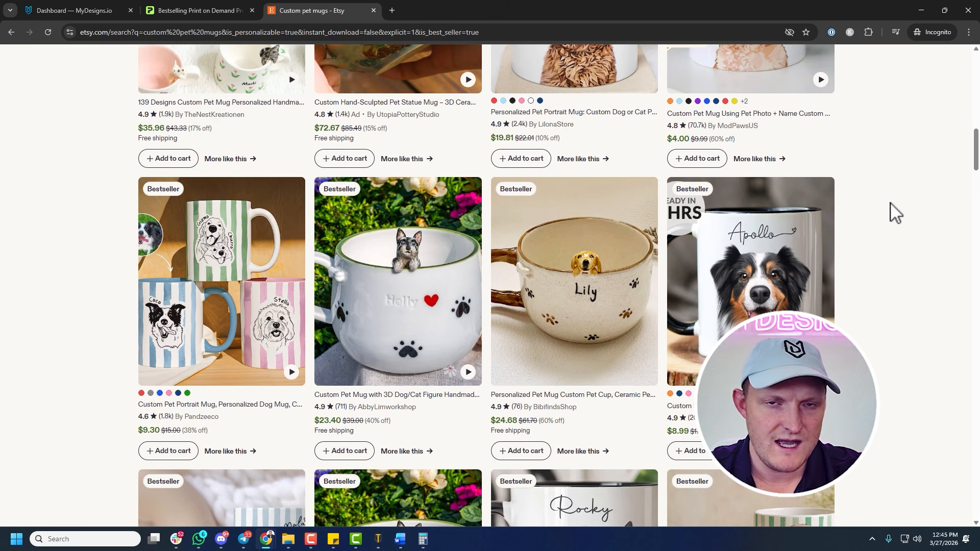
{"action": "scroll", "coordinate": [895, 212], "scroll_direction": "down", "scroll_amount": 3}
{"action": "scroll", "coordinate": [895, 212], "scroll_direction": "down", "scroll_amount": 2}
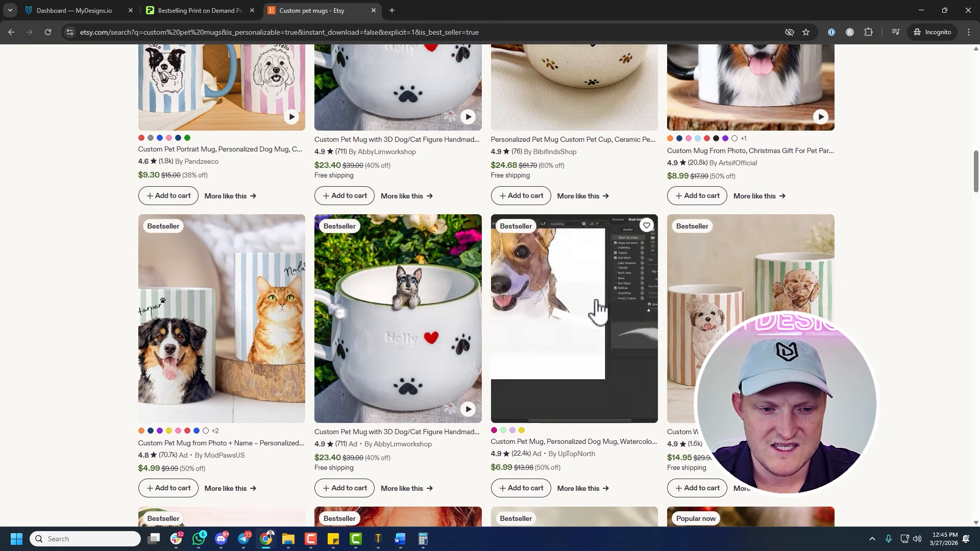
{"action": "scroll", "coordinate": [924, 269], "scroll_direction": "down", "scroll_amount": 5}
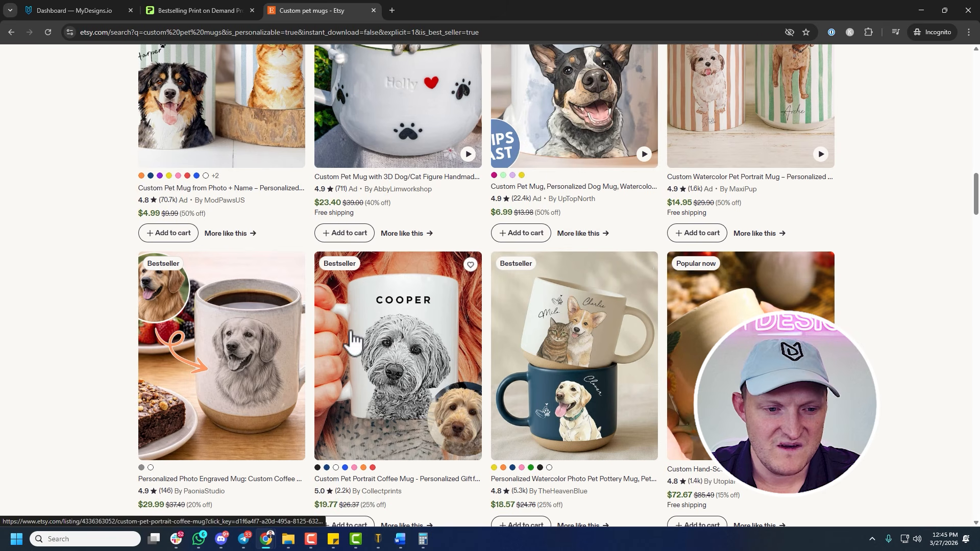
{"action": "scroll", "coordinate": [845, 291], "scroll_direction": "down", "scroll_amount": 6}
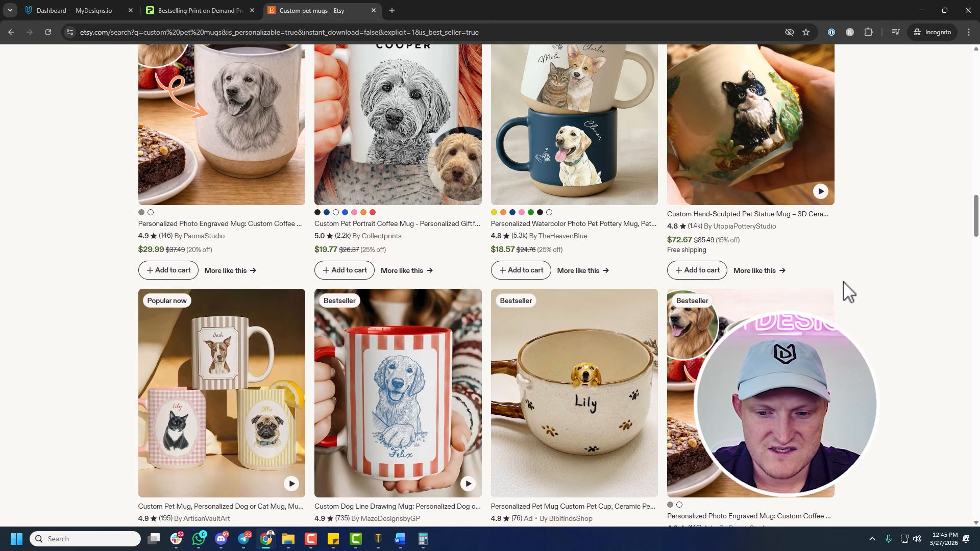
{"action": "scroll", "coordinate": [798, 304], "scroll_direction": "up", "scroll_amount": 11}
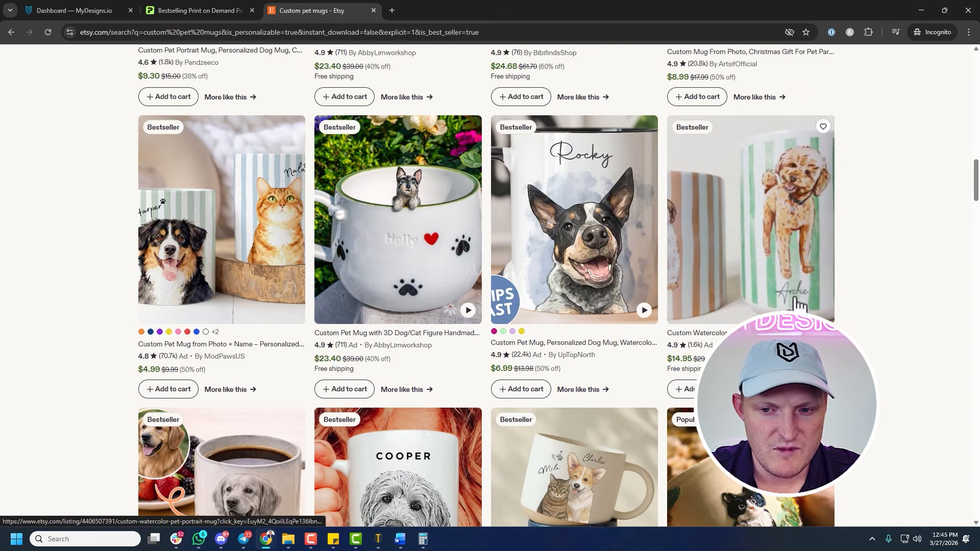
{"action": "scroll", "coordinate": [794, 303], "scroll_direction": "up", "scroll_amount": 3}
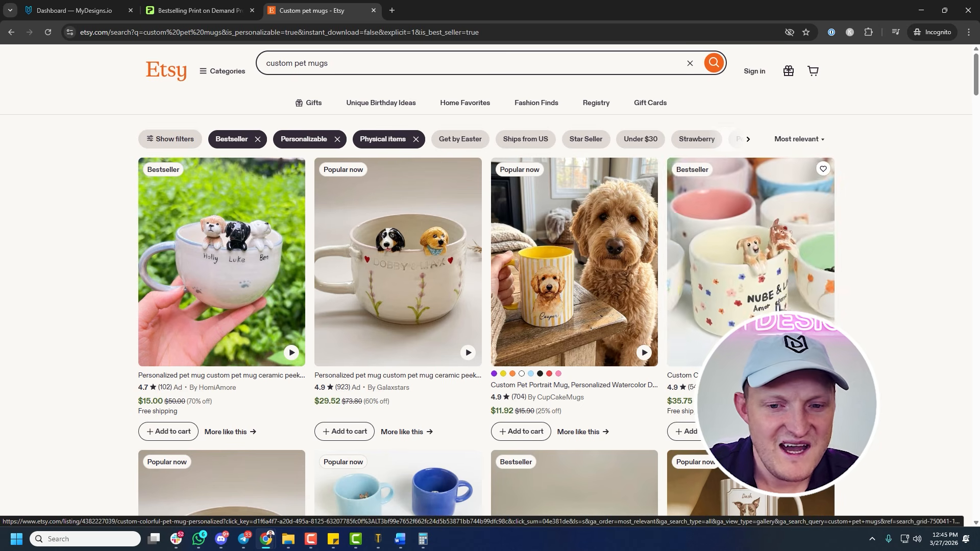
Switch to MyDesigns and review the Printify partner and store connections in the settings, including the store linked to MyDesigns (Demo)
{"action": "left_click", "coordinate": [87, 12]}
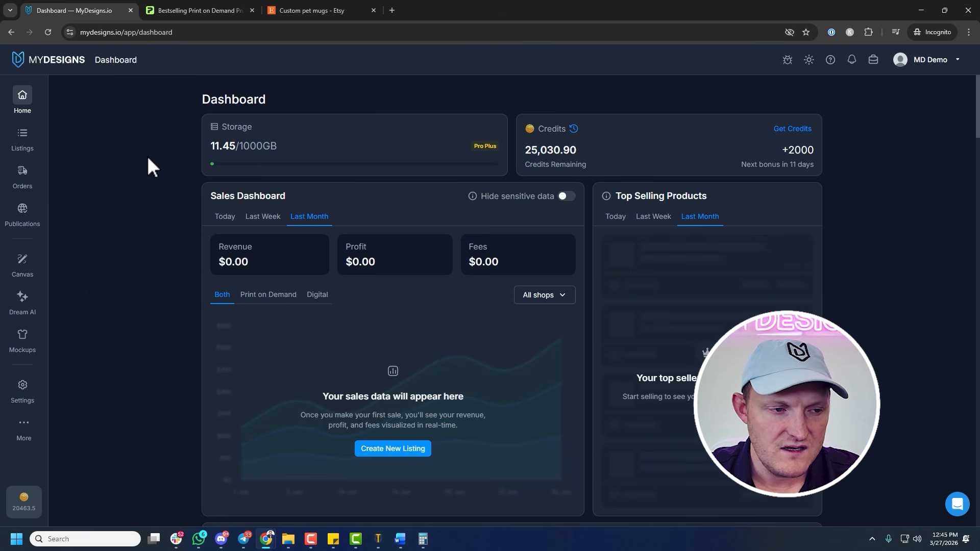
{"action": "left_click", "coordinate": [23, 391]}
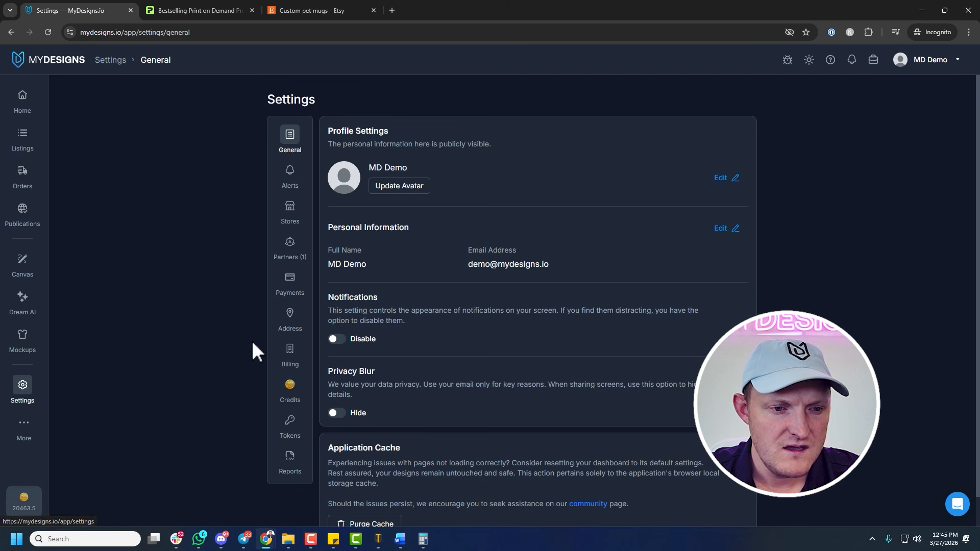
{"action": "left_click", "coordinate": [290, 258]}
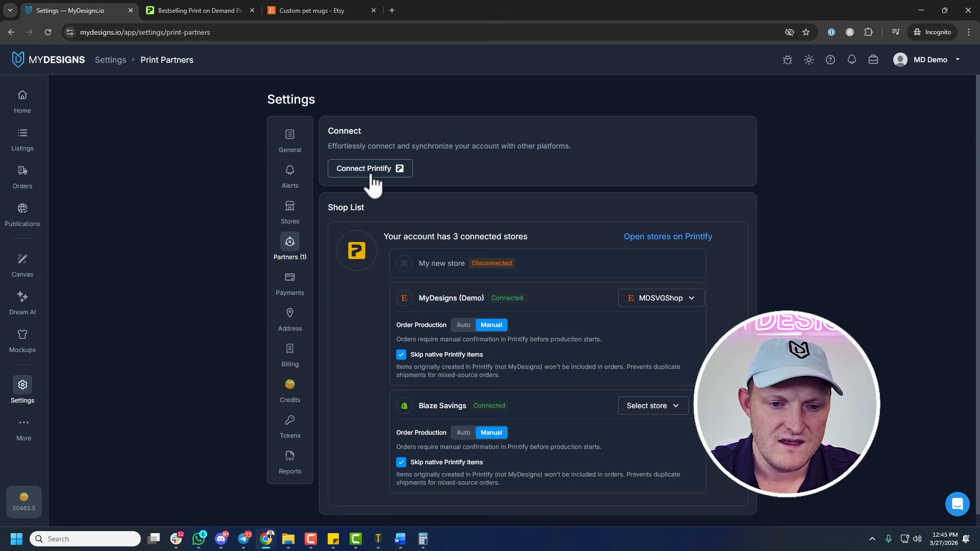
{"action": "left_click", "coordinate": [657, 302]}
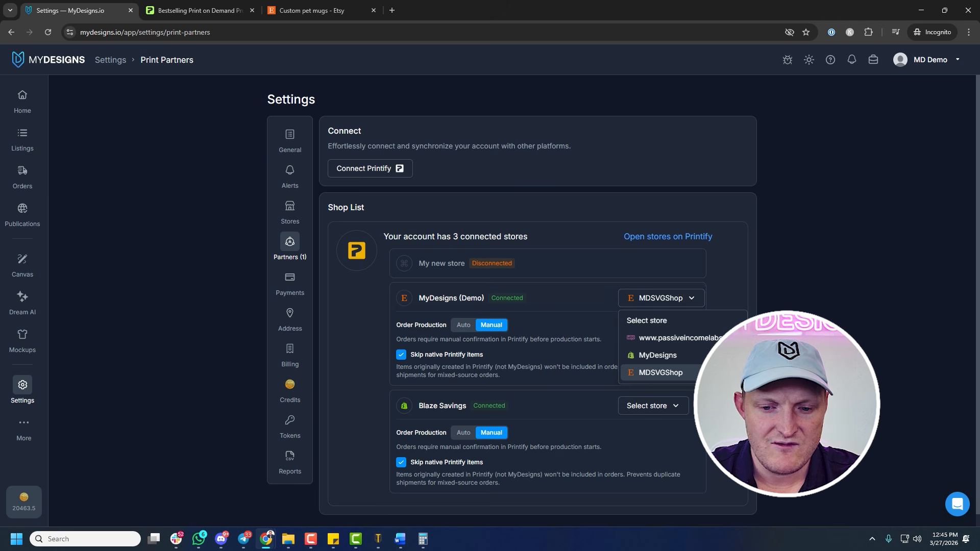
{"action": "left_click", "coordinate": [648, 301]}
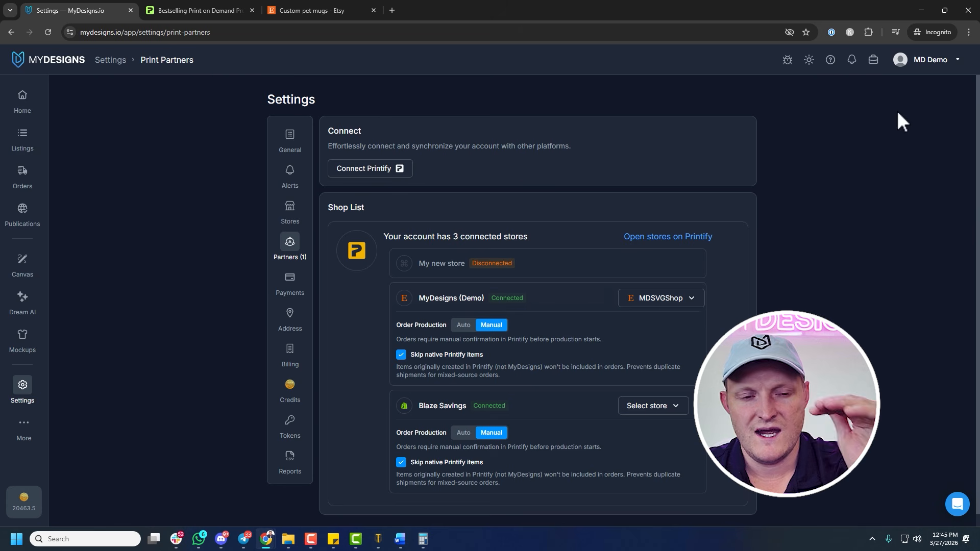
{"action": "left_click", "coordinate": [290, 217]}
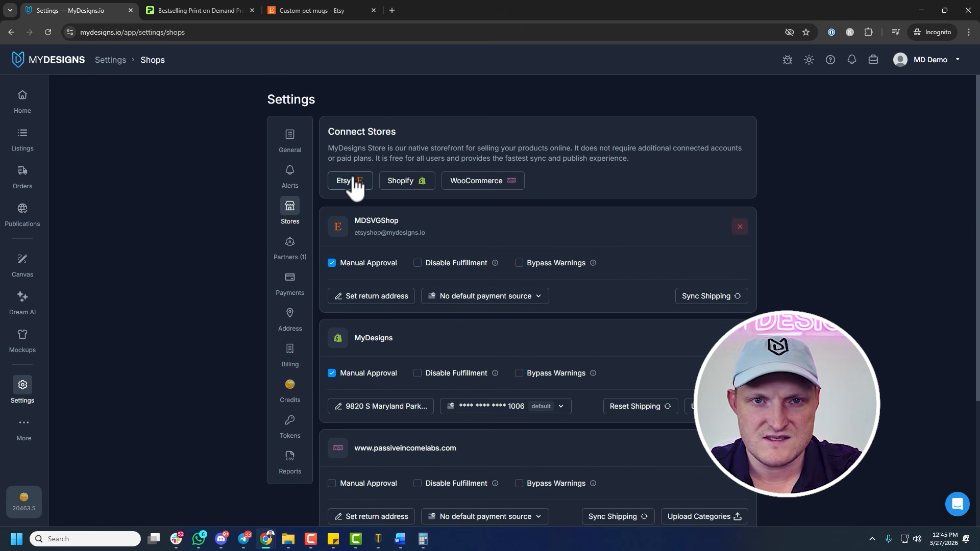
{"action": "left_click", "coordinate": [290, 245]}
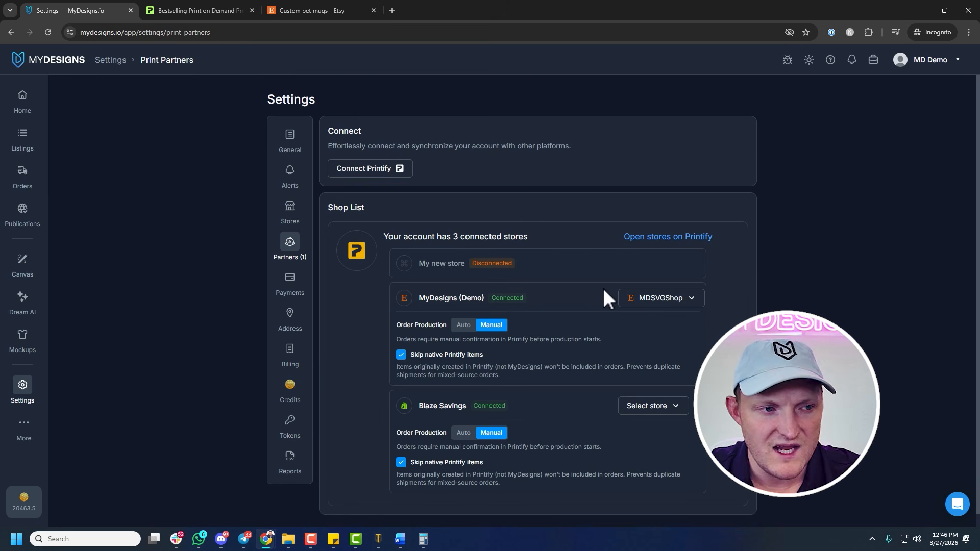
Create a folder named Custom Pet Mugs with the default template in the MyDesigns Tutorial listings collection and open it
{"action": "left_click", "coordinate": [25, 147]}
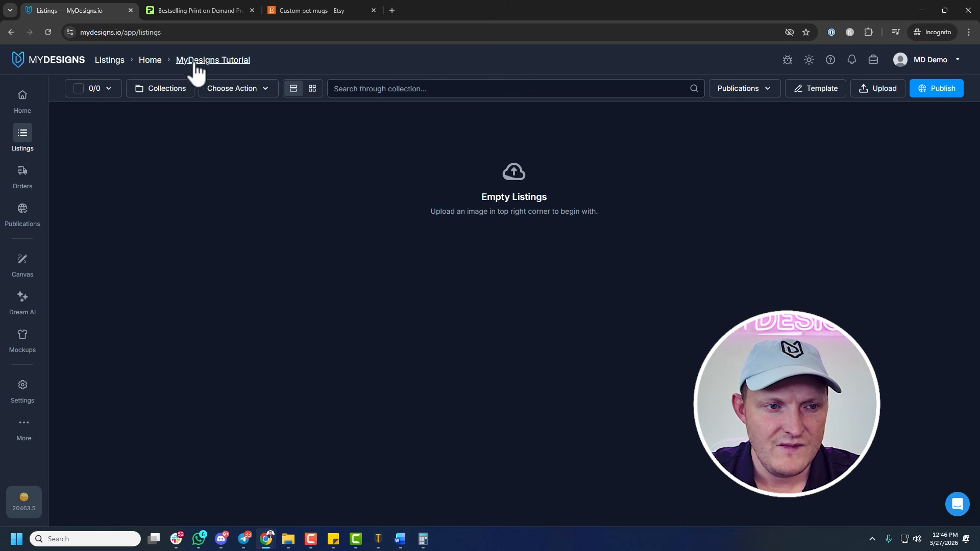
{"action": "left_click", "coordinate": [175, 95]}
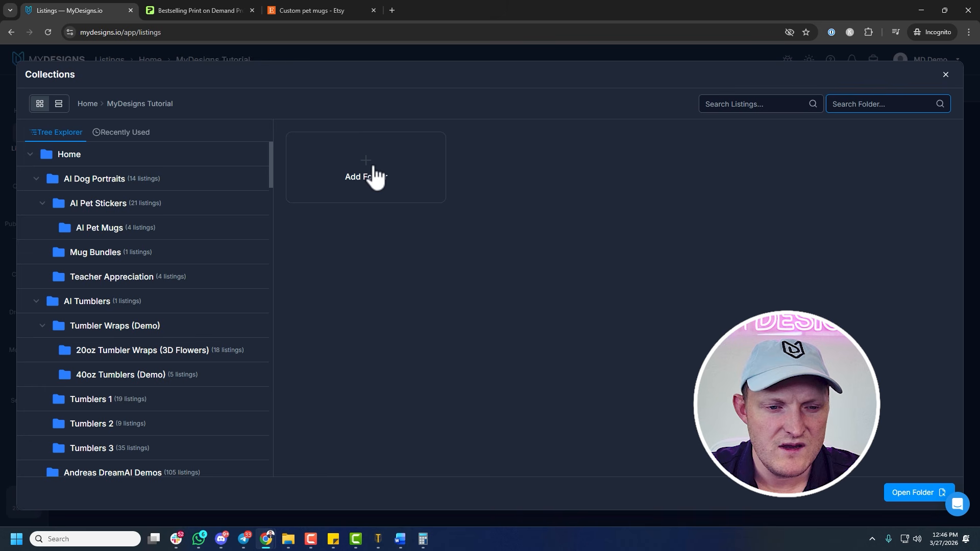
{"action": "left_click", "coordinate": [396, 180]}
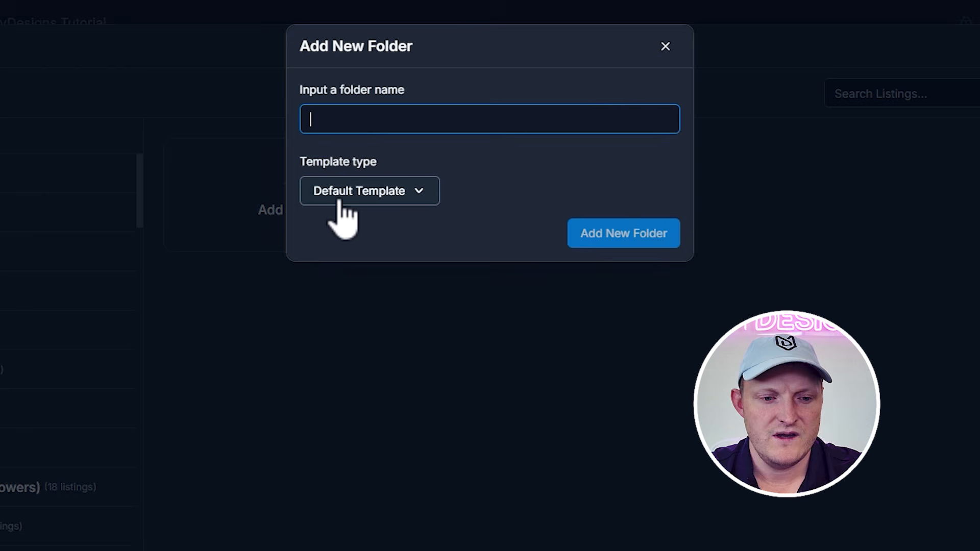
{"action": "type", "text": "Custom Pet Mugs"}
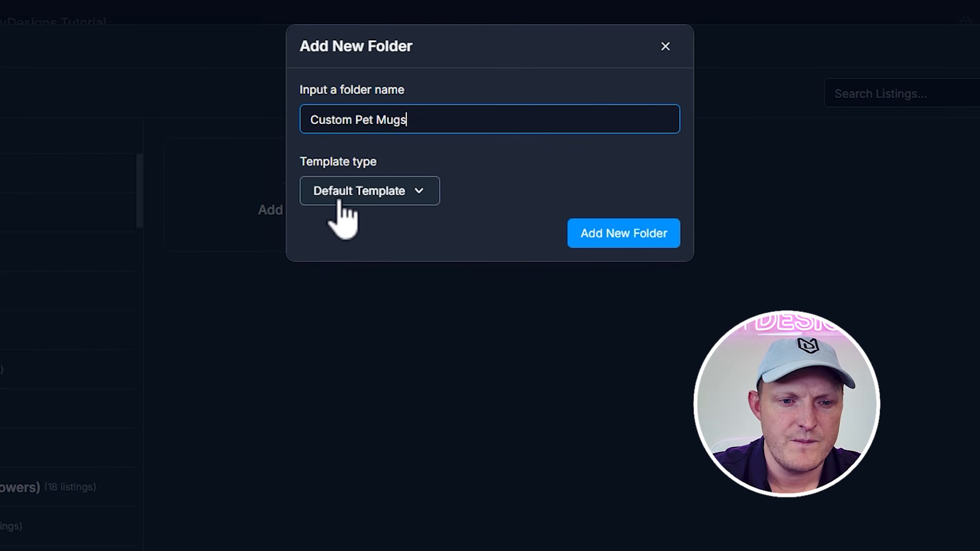
{"action": "left_click", "coordinate": [656, 234]}
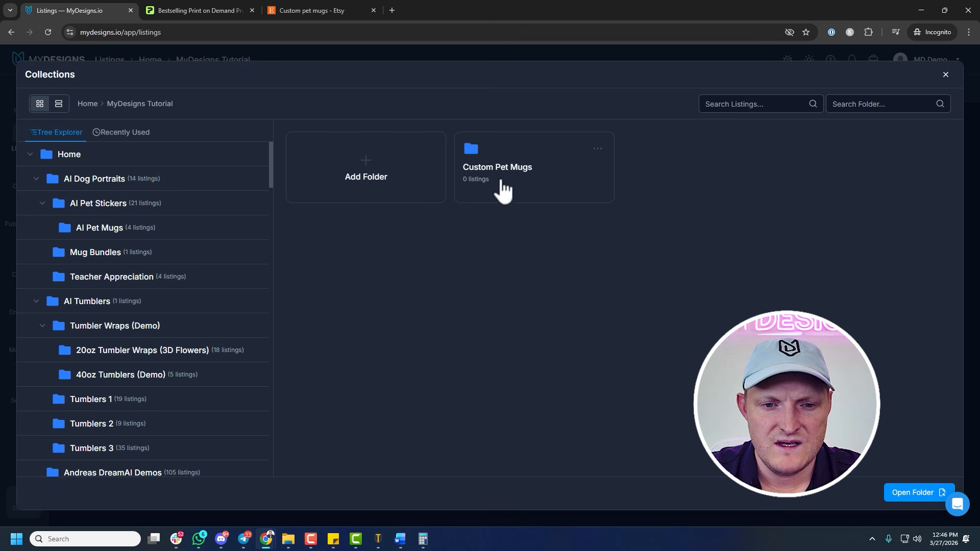
{"action": "double_click", "coordinate": [503, 189]}
{"action": "left_click", "coordinate": [890, 493]}
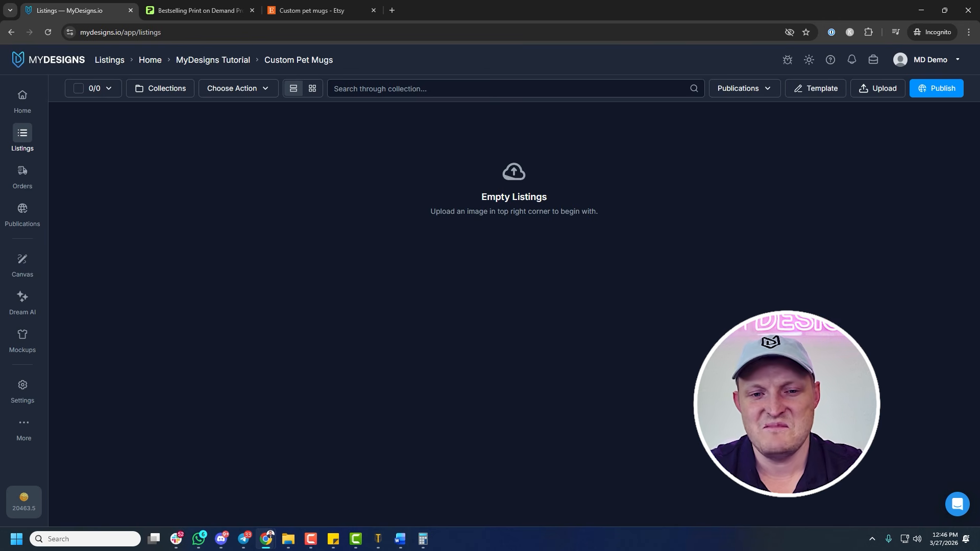
Start publishing a print-on-demand product to Etsy, and check the Printify bestsellers and Etsy search pages for the mug type
{"action": "left_click", "coordinate": [939, 91]}
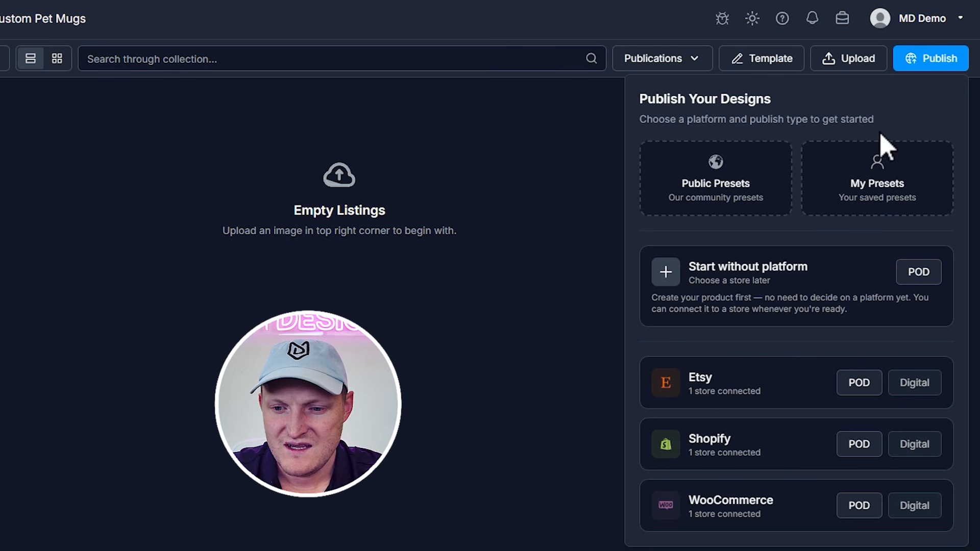
{"action": "left_click", "coordinate": [863, 390]}
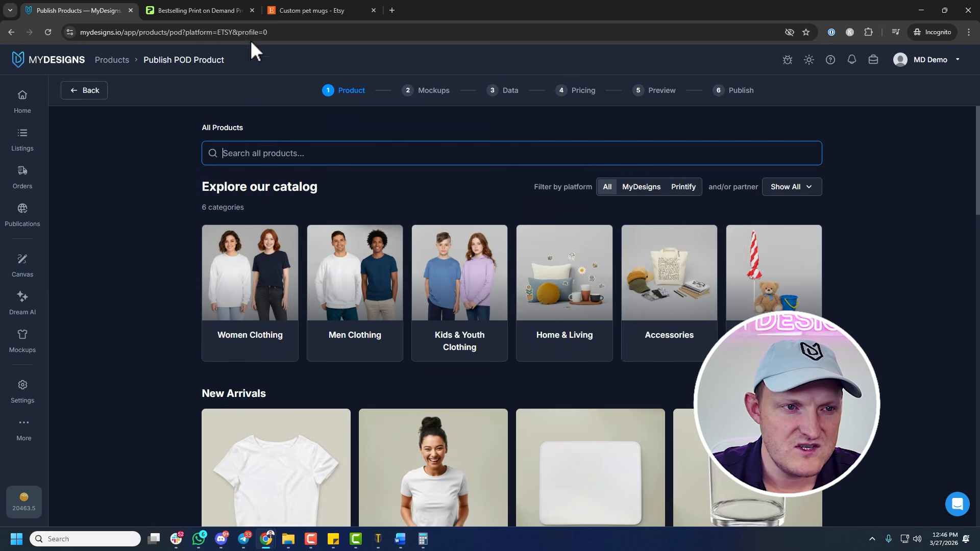
{"action": "left_click", "coordinate": [223, 12]}
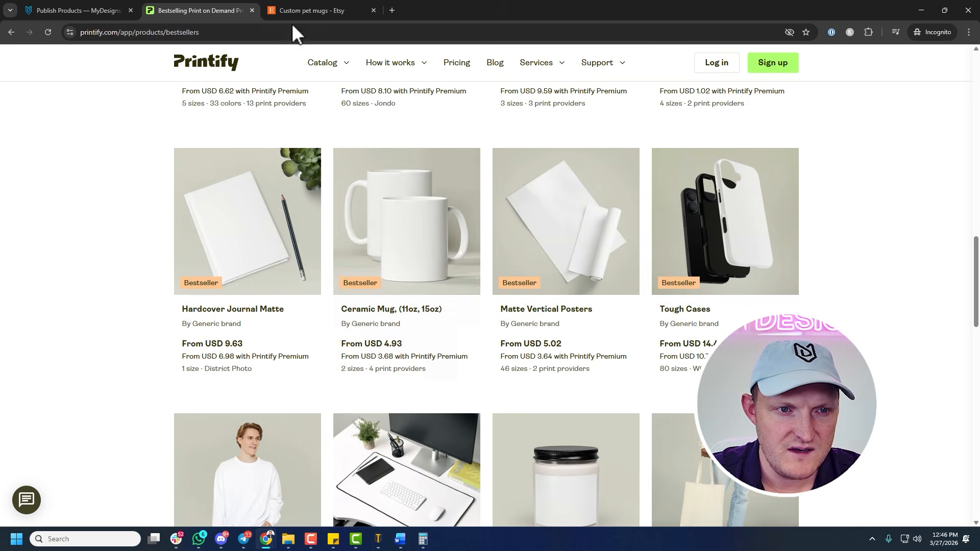
{"action": "left_click", "coordinate": [299, 8]}
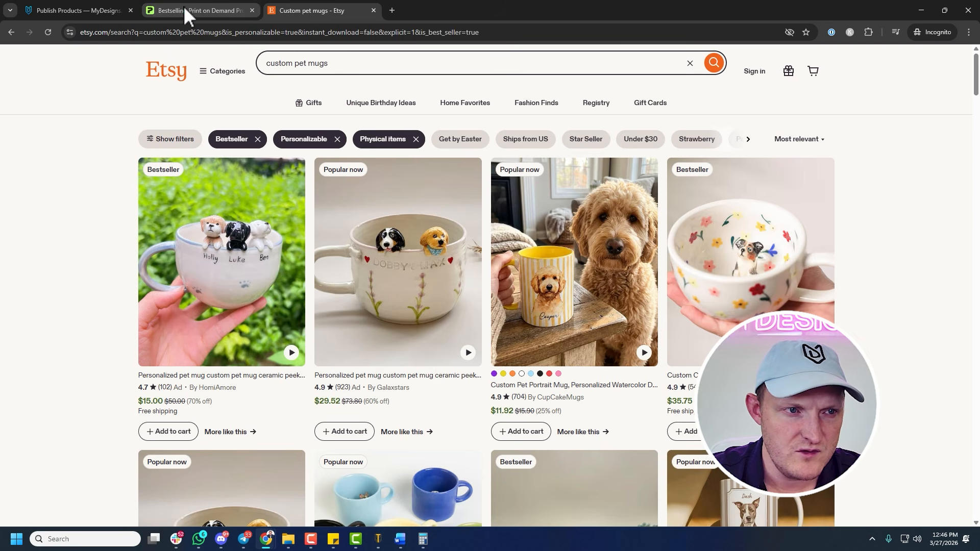
{"action": "left_click", "coordinate": [77, 10]}
{"action": "type", "text": "cermi"}
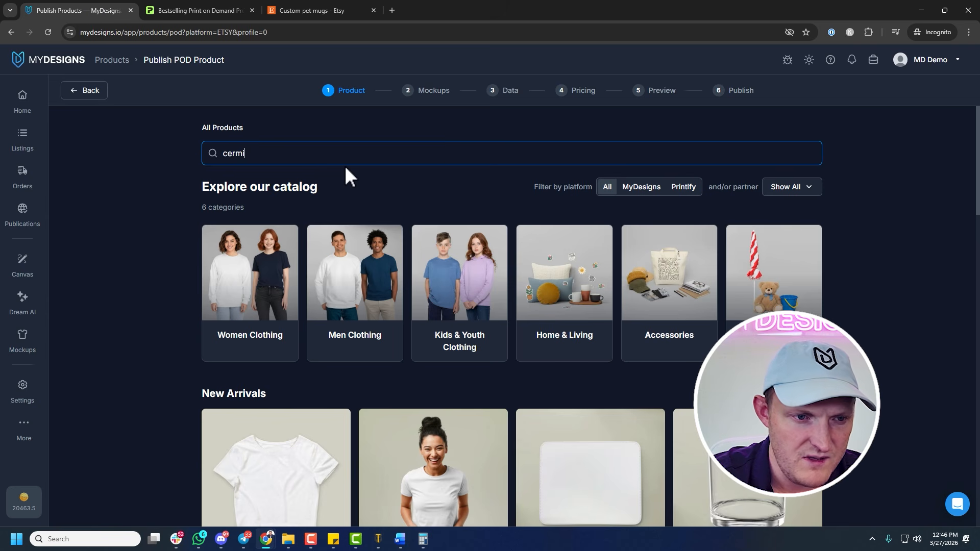
{"action": "key", "text": "BackSpace"}
{"action": "type", "text": "amic"}
{"action": "key", "text": "ctrl+a"}
{"action": "key", "text": "BackSpace"}
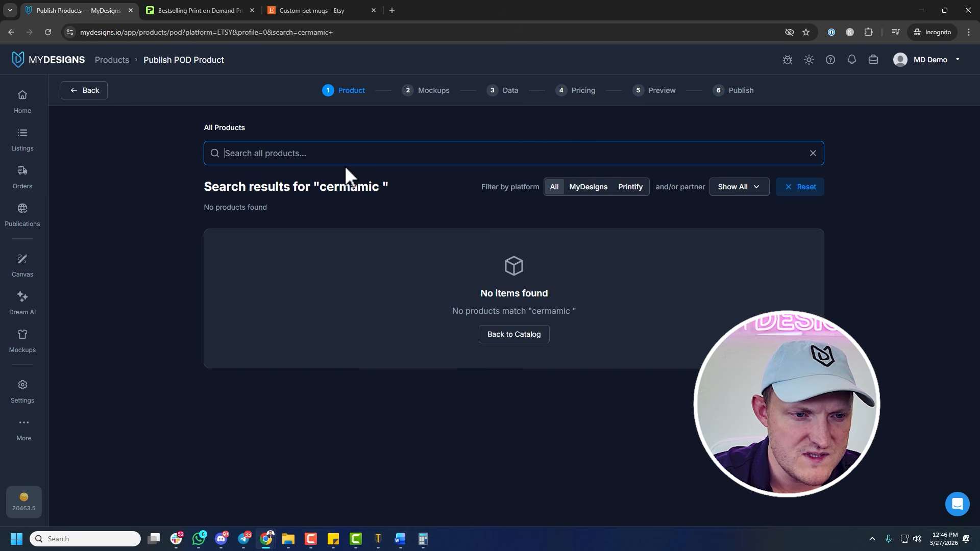
{"action": "type", "text": "ceric m"}
{"action": "key", "text": "ctrl+a"}
{"action": "key", "text": "BackSpace"}
Search the product catalog for "ceramic mug"
{"action": "type", "text": "c"}
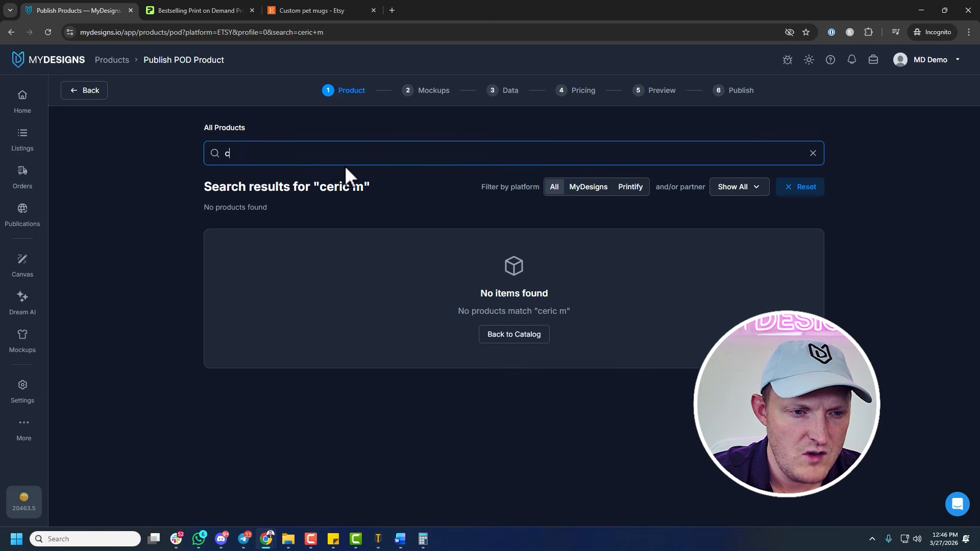
{"action": "type", "text": "eramic g"}
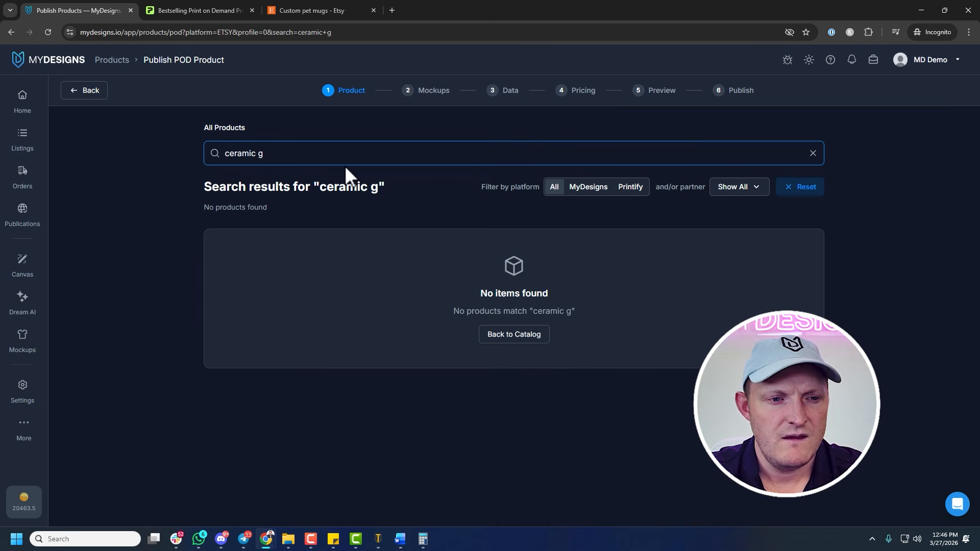
{"action": "key", "text": "BackSpace"}
{"action": "type", "text": "mug"}
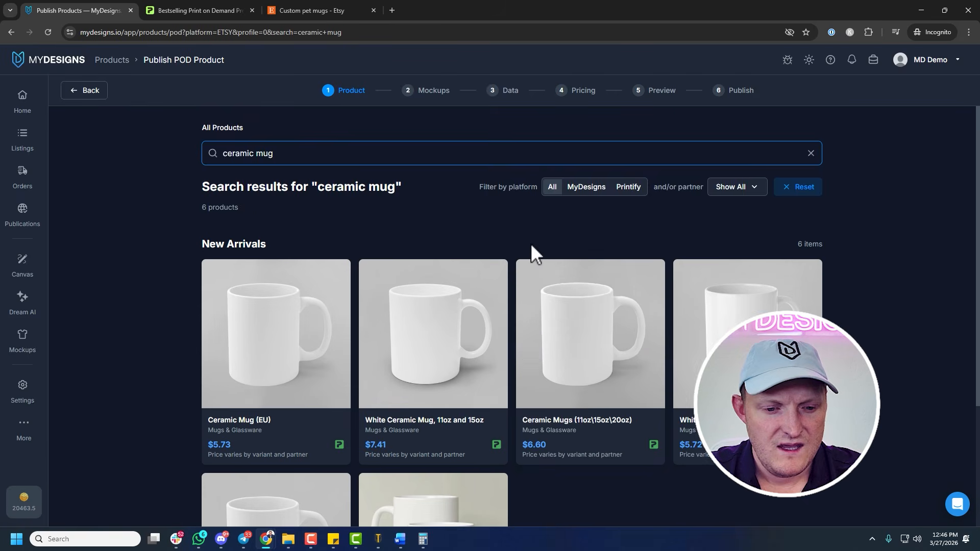
Choose the Ceramic Mug (11oz, 15oz) product with Printify Choice as its print partner
{"action": "scroll", "coordinate": [531, 243], "scroll_direction": "down", "scroll_amount": 3}
{"action": "scroll", "coordinate": [455, 376], "scroll_direction": "down", "scroll_amount": 1}
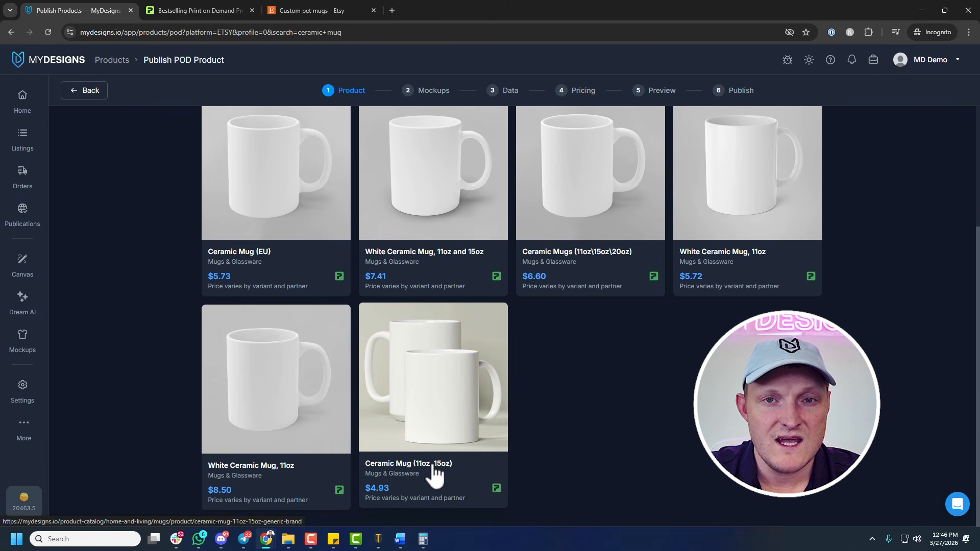
{"action": "left_click", "coordinate": [433, 408]}
{"action": "left_click", "coordinate": [521, 154]}
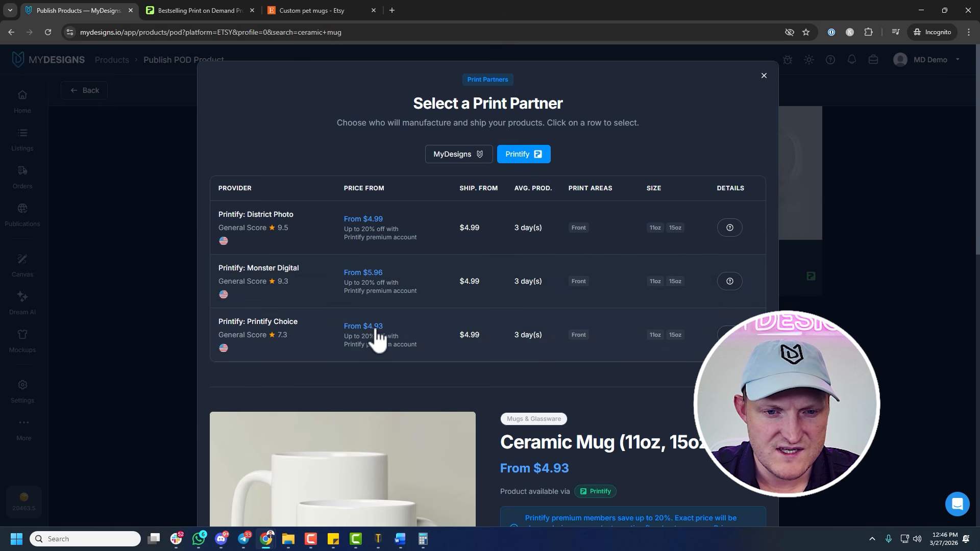
{"action": "left_click", "coordinate": [444, 334]}
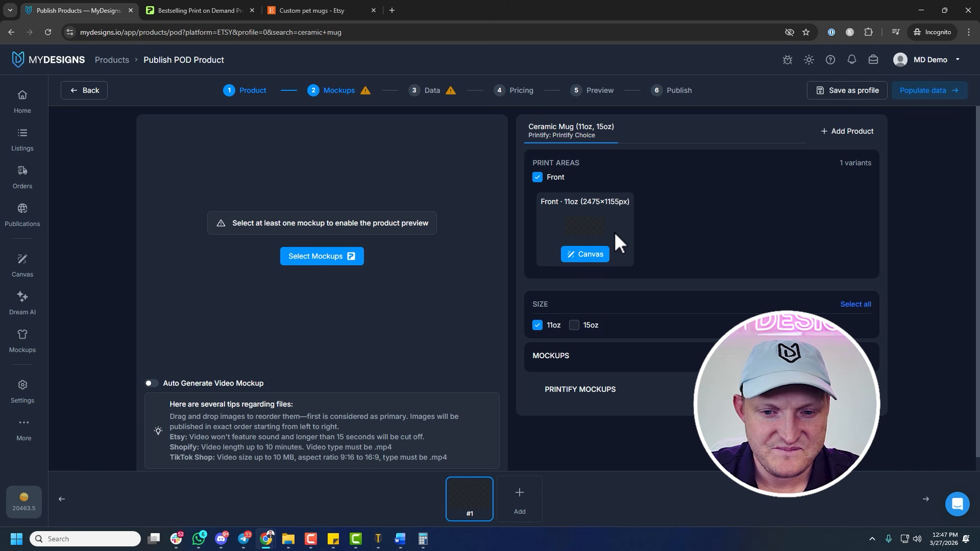
Add the 15oz size to the mug and open the 11oz front print area in the canvas
{"action": "left_click", "coordinate": [575, 326]}
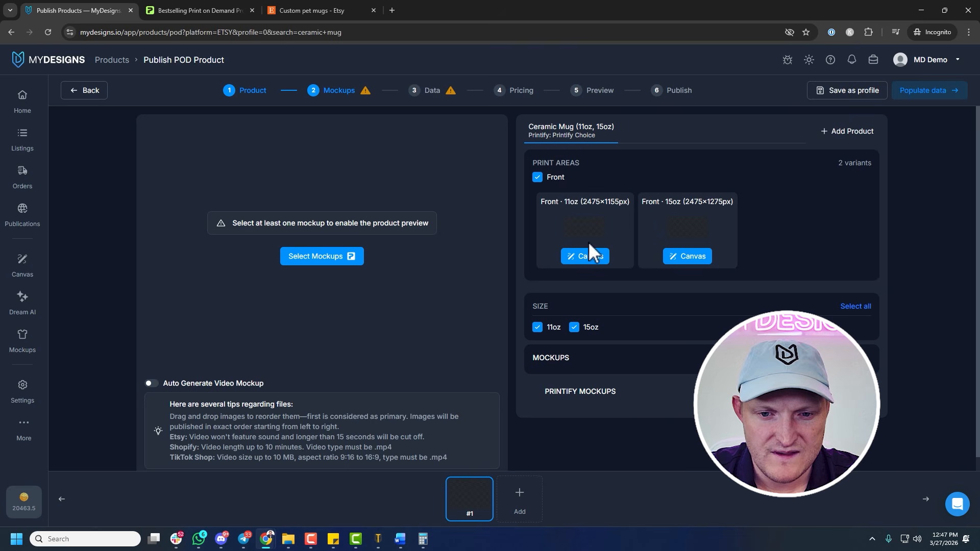
{"action": "left_click", "coordinate": [587, 258]}
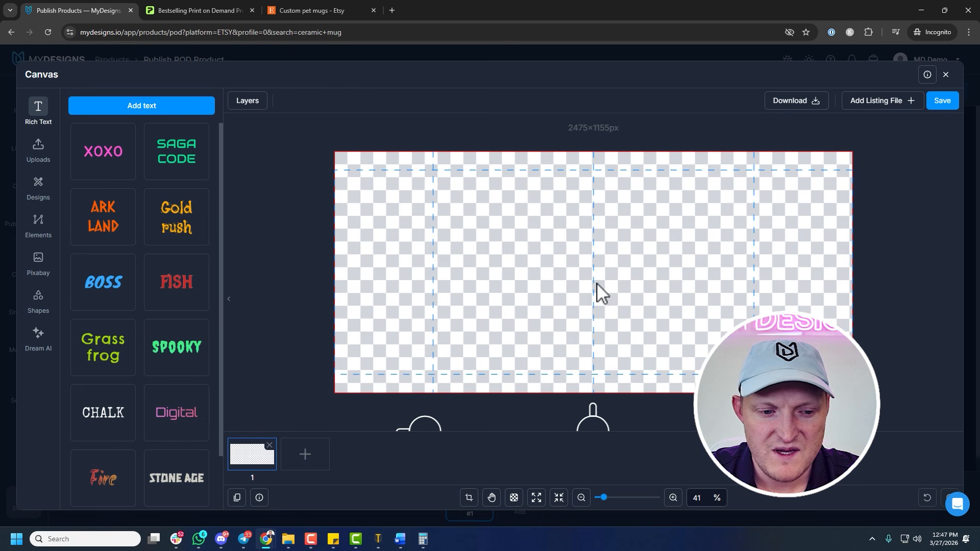
Switch to the Etsy search page and open the ModPawsUS custom pet mug listing with the Willow dog portrait in a new browser tab
{"action": "left_click", "coordinate": [311, 10]}
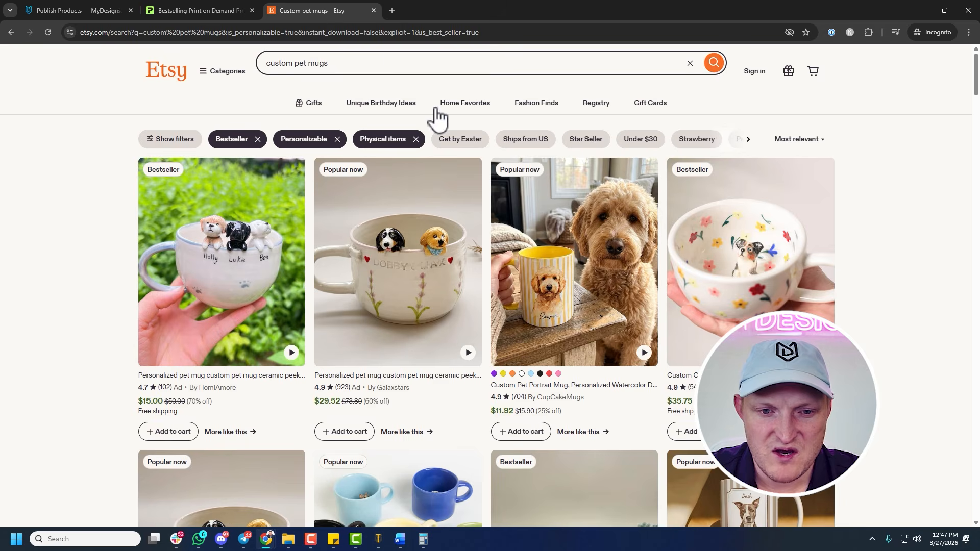
{"action": "scroll", "coordinate": [864, 243], "scroll_direction": "down", "scroll_amount": 5}
{"action": "scroll", "coordinate": [864, 240], "scroll_direction": "down", "scroll_amount": 6}
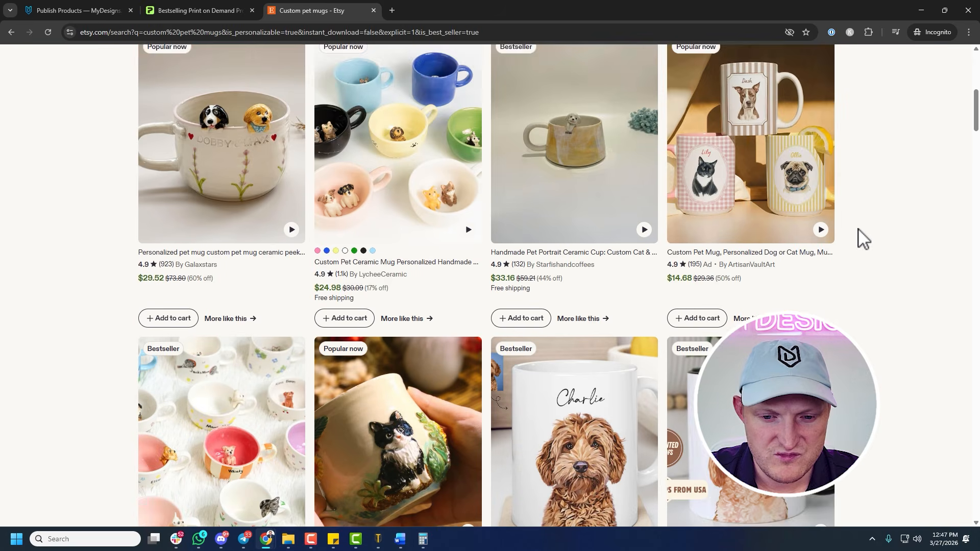
{"action": "scroll", "coordinate": [895, 237], "scroll_direction": "down", "scroll_amount": 3}
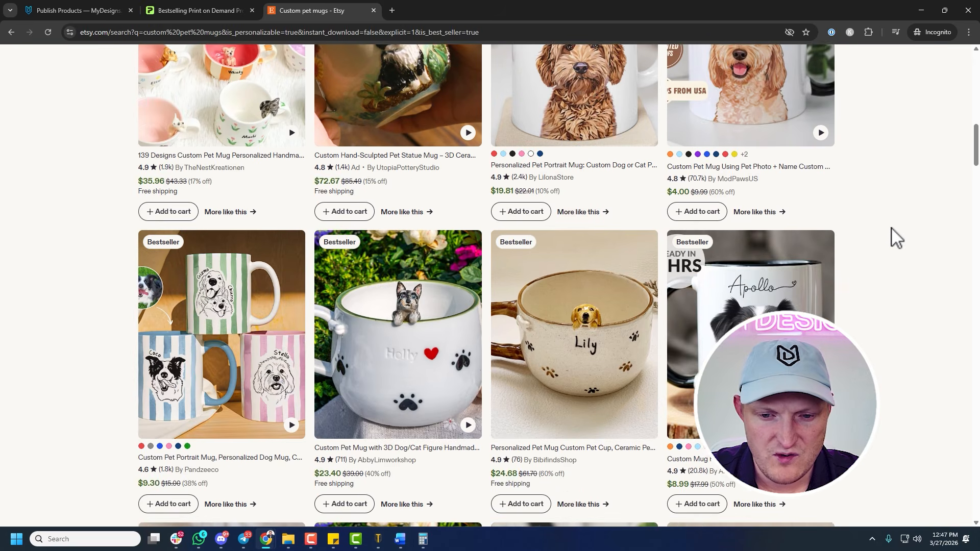
{"action": "scroll", "coordinate": [893, 236], "scroll_direction": "up", "scroll_amount": 3}
{"action": "middle_click", "coordinate": [791, 209]}
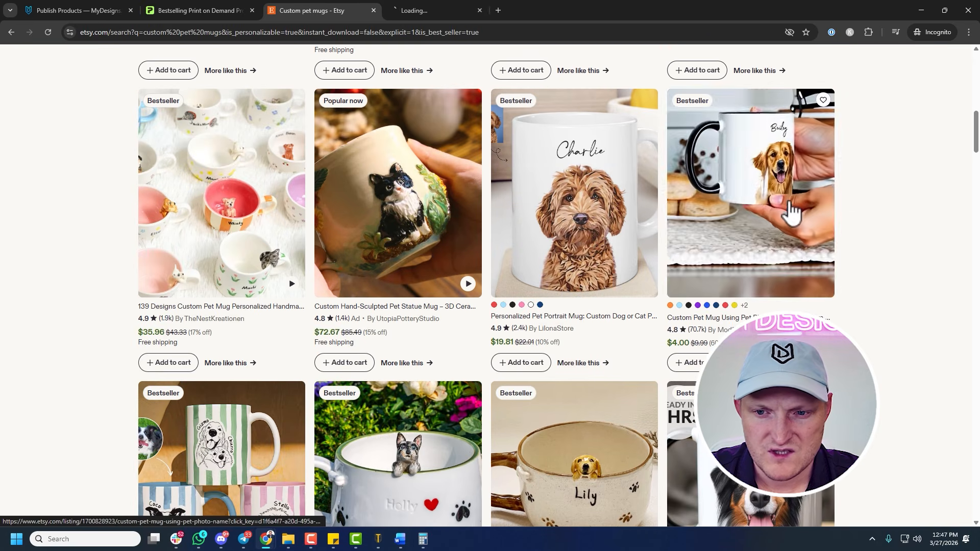
{"action": "left_click", "coordinate": [460, 10]}
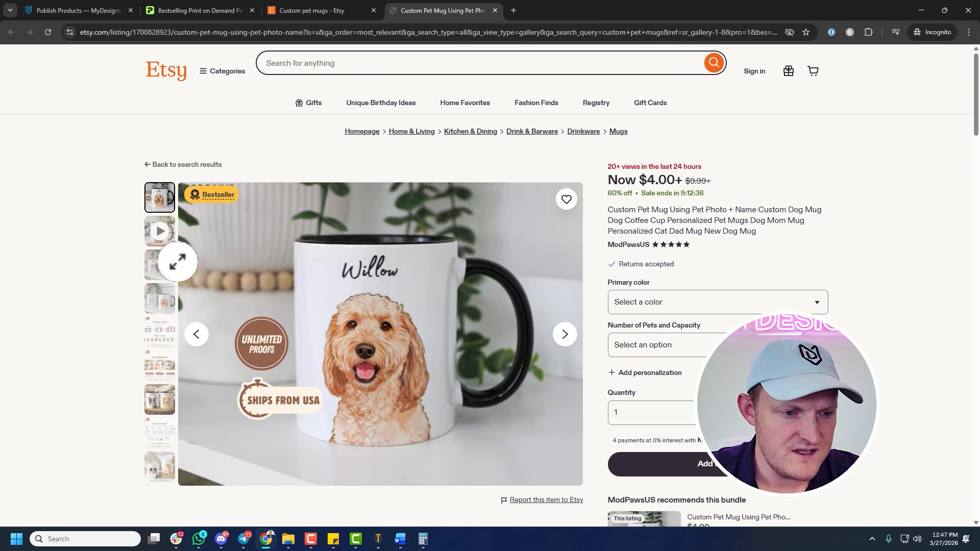
Review the listing photos, enlarge the one with the Theo and Willow mugs, and capture a screenshot of the Willow mug's design
{"action": "left_click", "coordinate": [162, 266]}
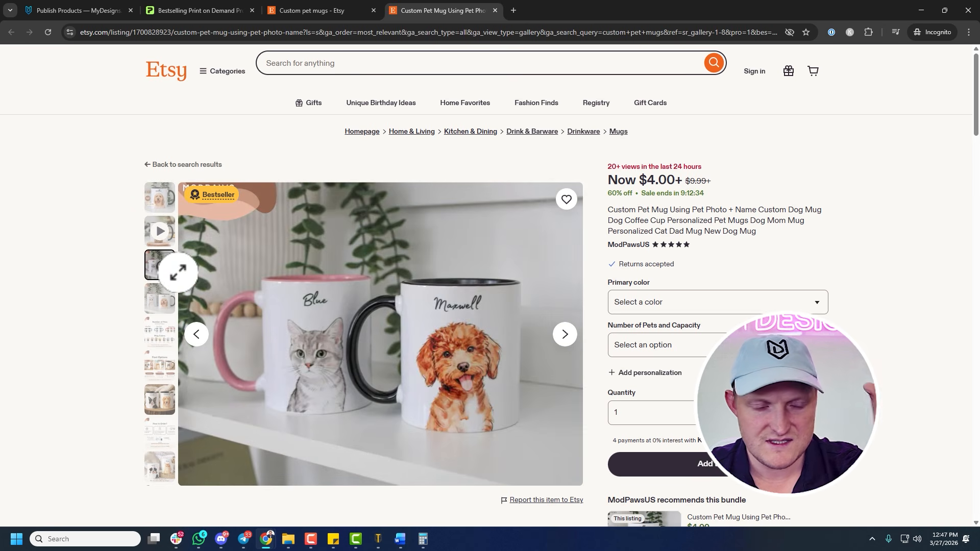
{"action": "left_click", "coordinate": [161, 300]}
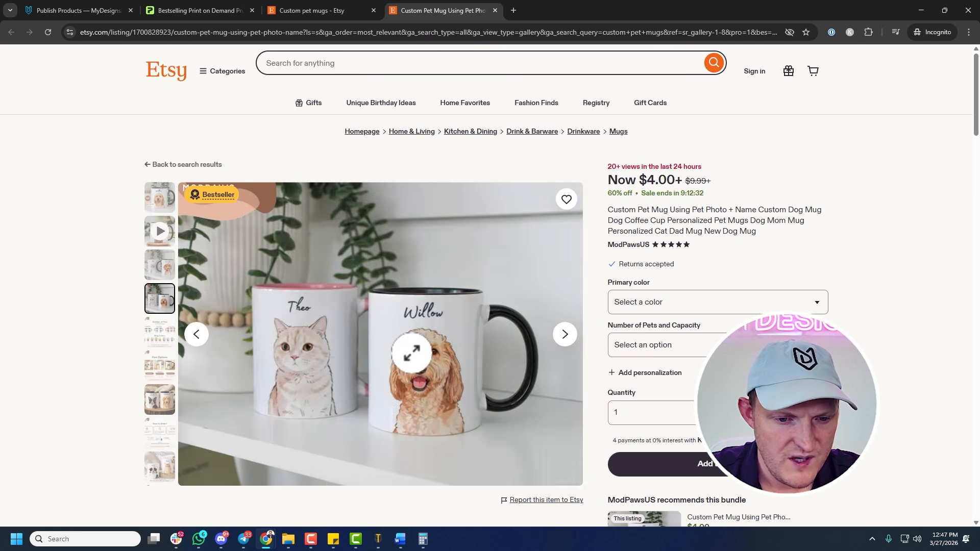
{"action": "left_click", "coordinate": [411, 353]}
{"action": "left_click", "coordinate": [471, 300]}
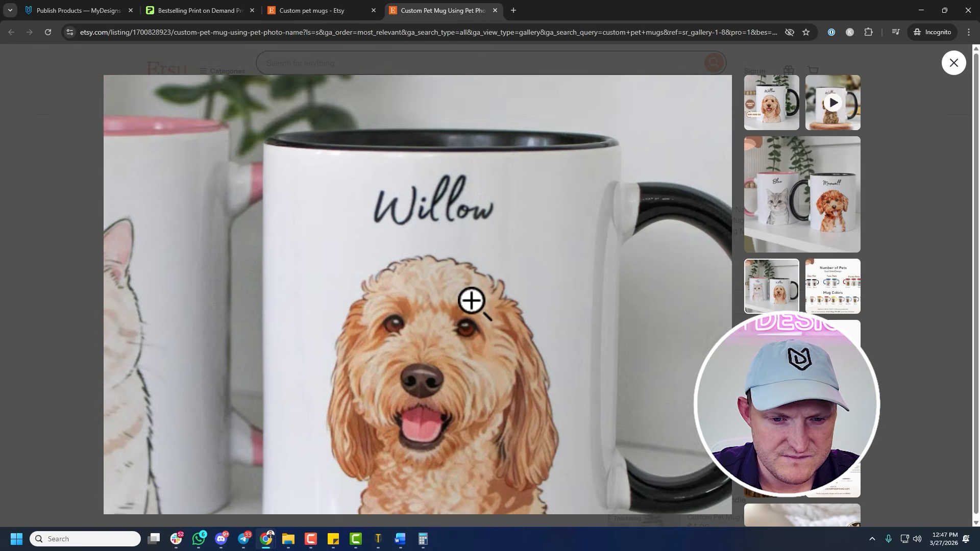
{"action": "left_click", "coordinate": [471, 301]}
{"action": "key", "text": "super+shift+s"}
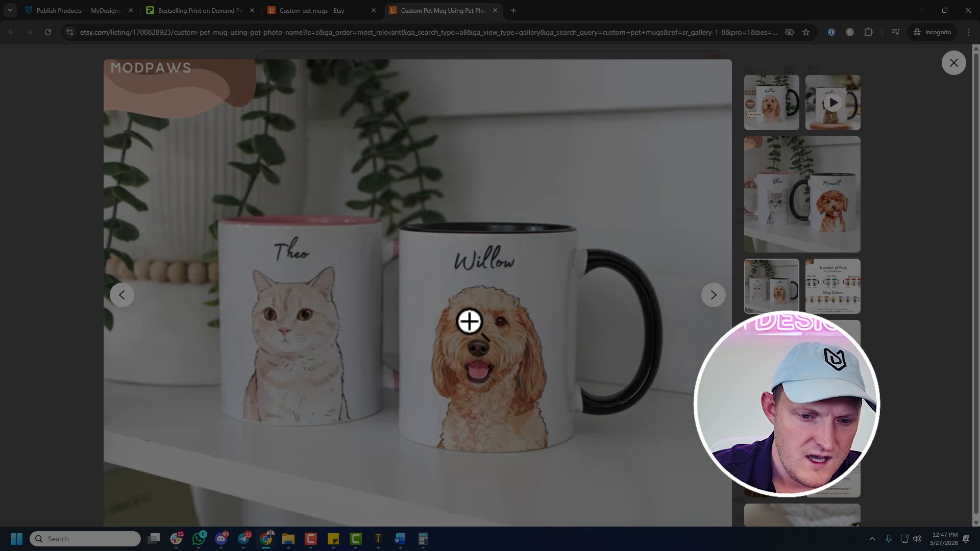
{"action": "left_click_drag", "start_coordinate": [419, 239], "coordinate": [579, 459]}
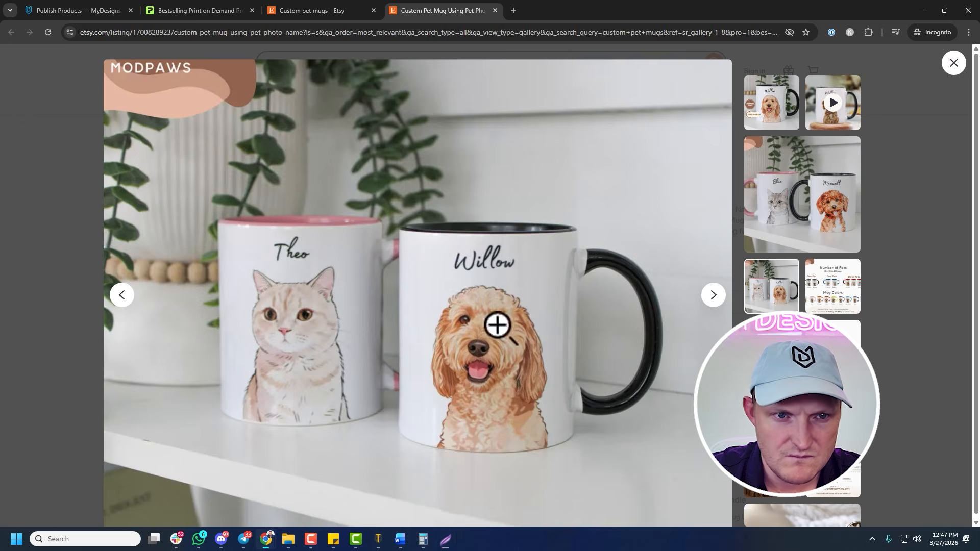
Return to the MyDesigns canvas and set up Dream AI for 2 images with a watercolor Goldendoodle portrait prompt describing the Willow mug design
{"action": "left_click", "coordinate": [97, 12]}
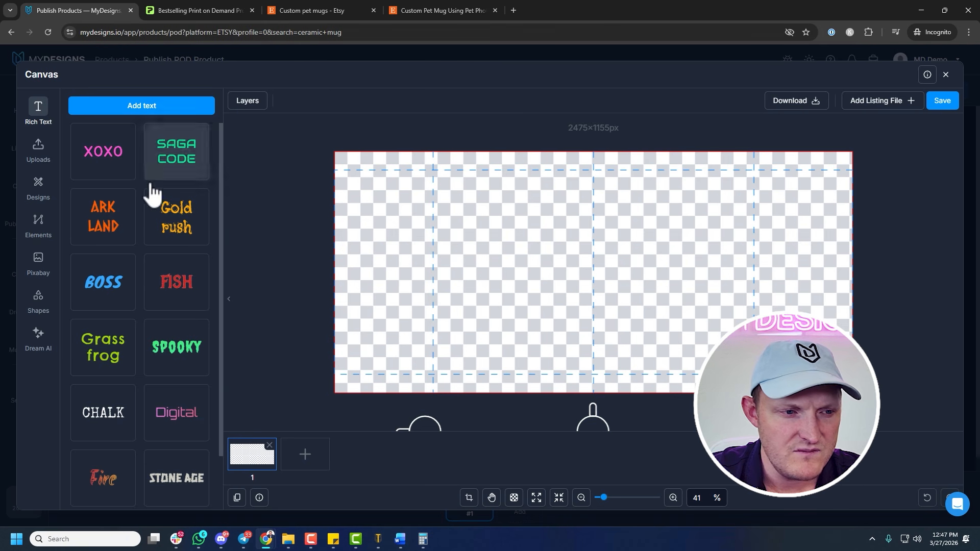
{"action": "left_click", "coordinate": [40, 336]}
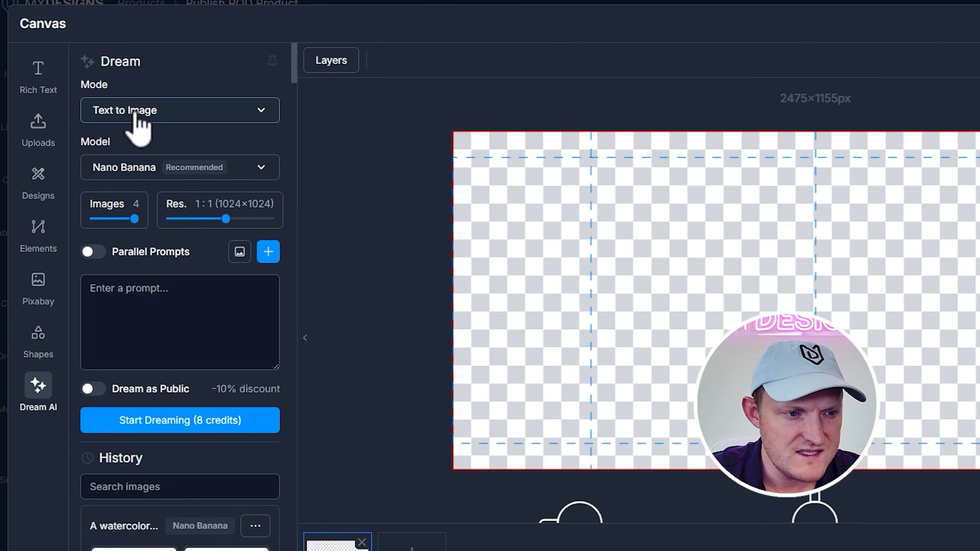
{"action": "left_click_drag", "start_coordinate": [135, 218], "coordinate": [108, 220]}
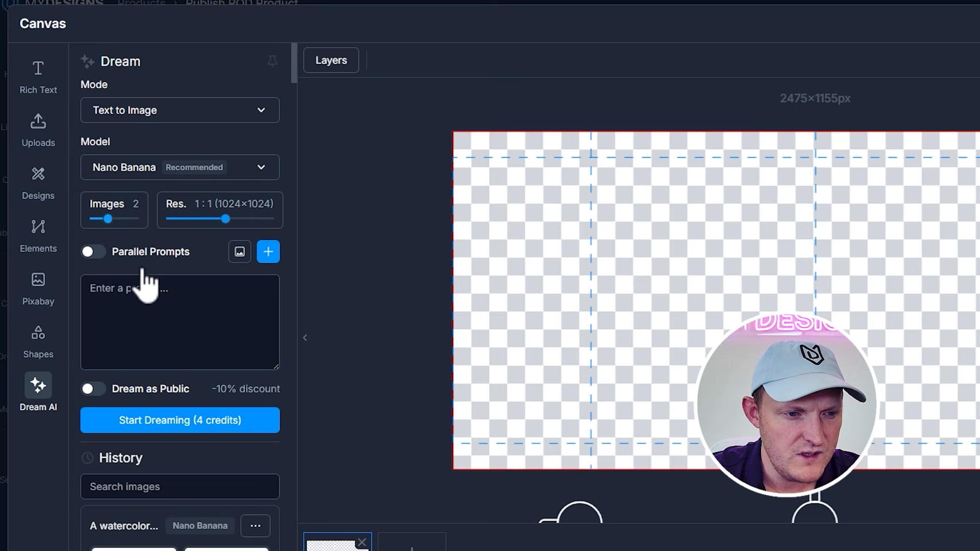
{"action": "left_click", "coordinate": [158, 309]}
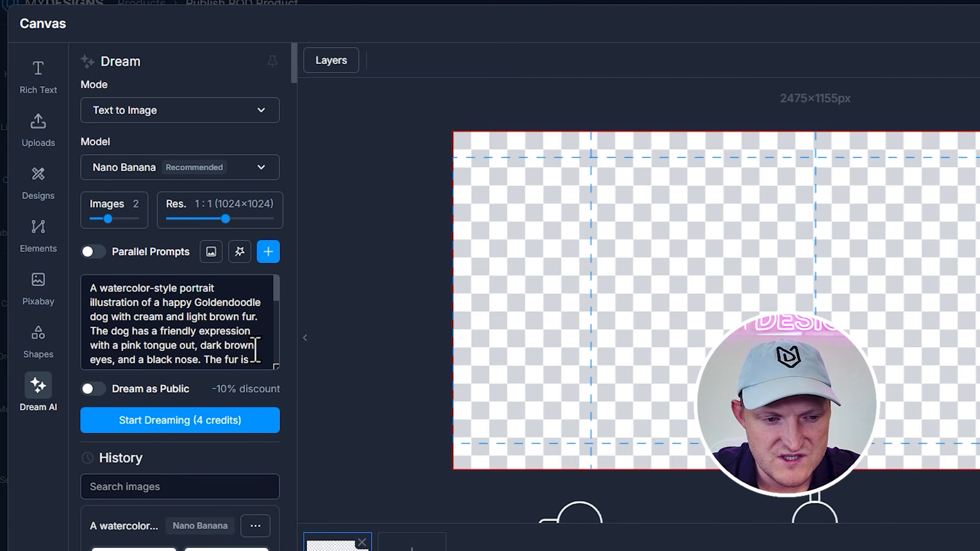
Enlarge the prompt box and replace Goldendoodle with Mini Schnauzer in the prompt's opening sentence
{"action": "left_click_drag", "start_coordinate": [276, 366], "coordinate": [272, 533]}
{"action": "double_click", "coordinate": [224, 303]}
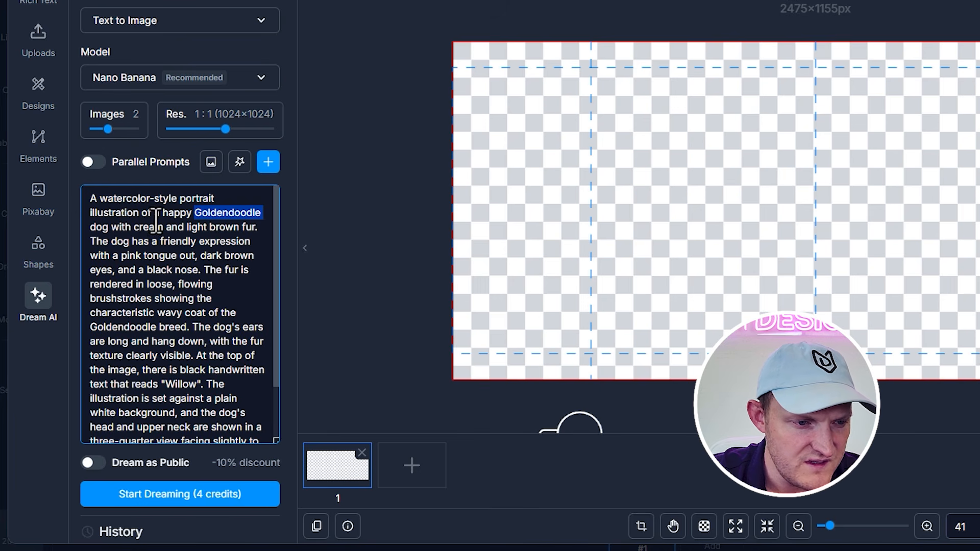
{"action": "left_click_drag", "start_coordinate": [177, 200], "coordinate": [177, 211]}
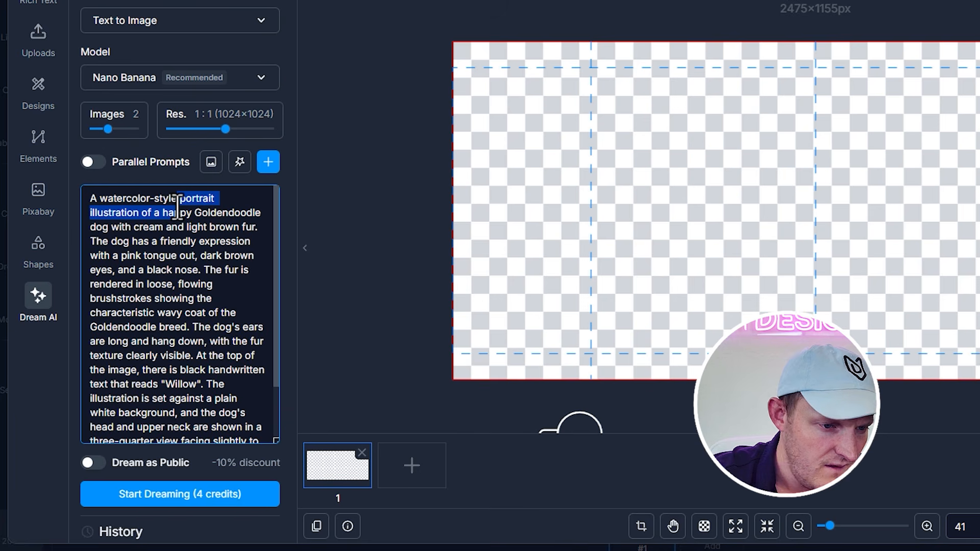
{"action": "left_click", "coordinate": [175, 219]}
{"action": "double_click", "coordinate": [226, 214]}
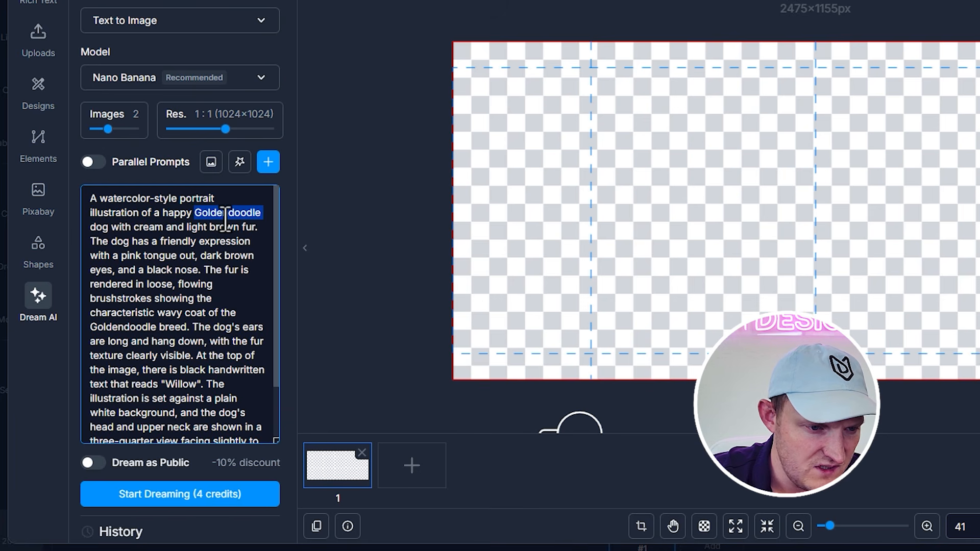
{"action": "type", "text": "Mini Schanuzer dog with cream and light"}
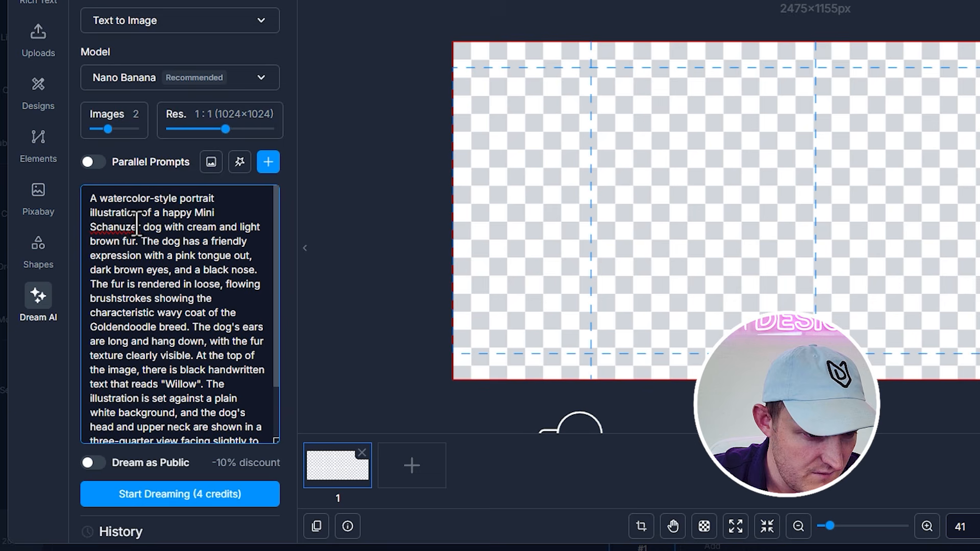
{"action": "right_click", "coordinate": [137, 224]}
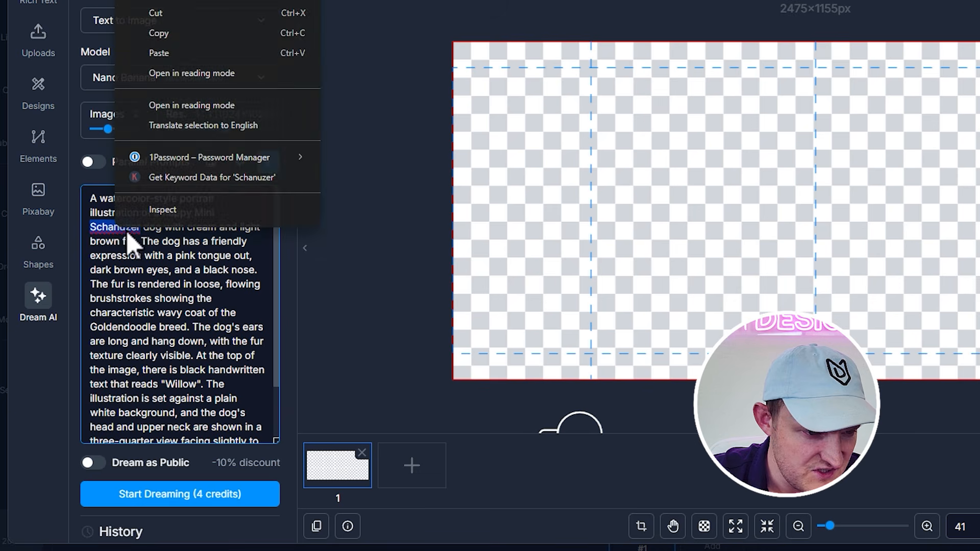
{"action": "left_click", "coordinate": [163, 7]}
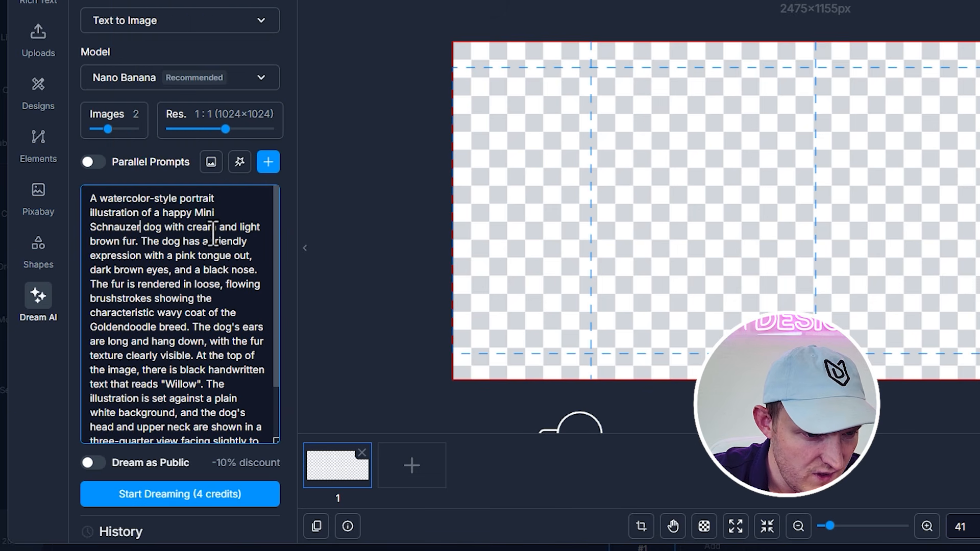
Remove the fur-colour phrase from the prompt and replace everything after the Goldendoodle breed sentence with "On a white background"
{"action": "left_click_drag", "start_coordinate": [136, 241], "coordinate": [167, 228]}
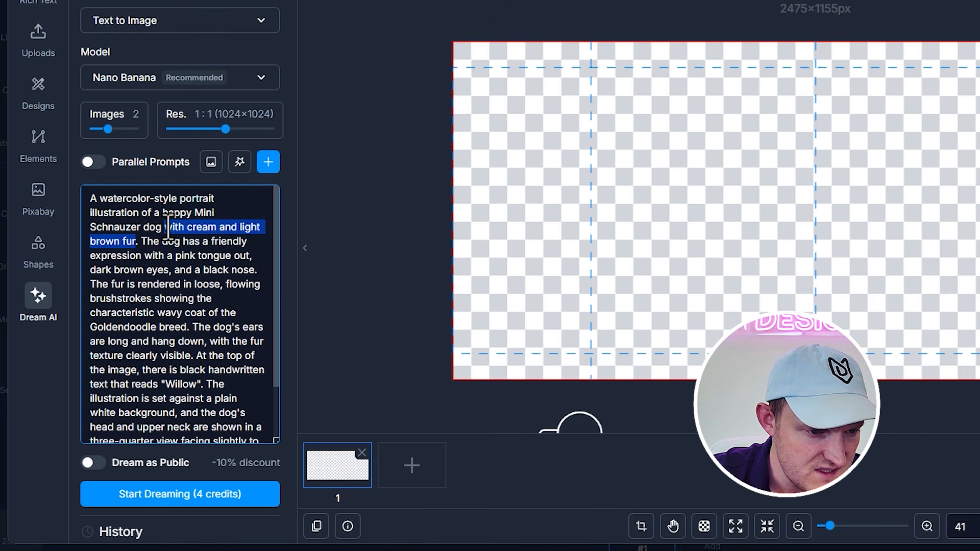
{"action": "key", "text": "BackSpace"}
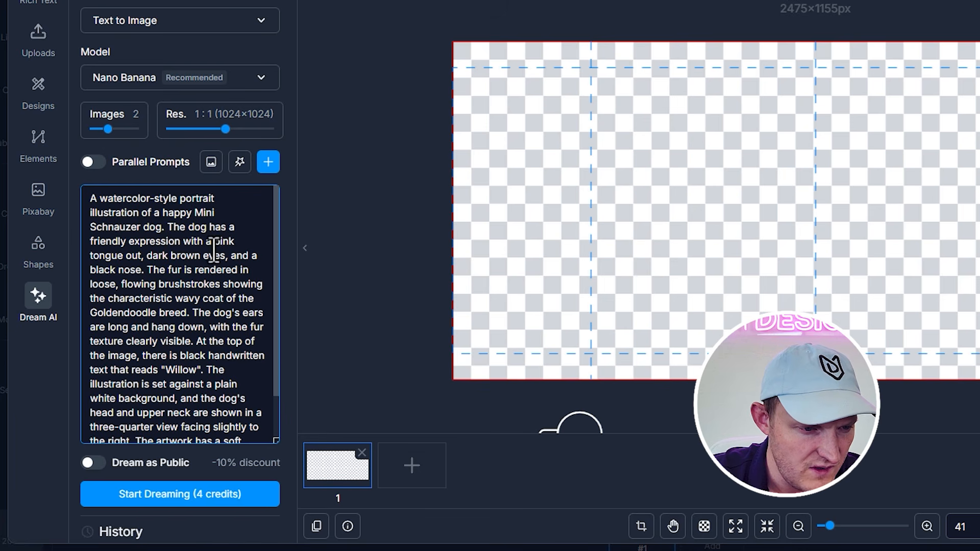
{"action": "scroll", "coordinate": [198, 261], "scroll_direction": "down", "scroll_amount": 1}
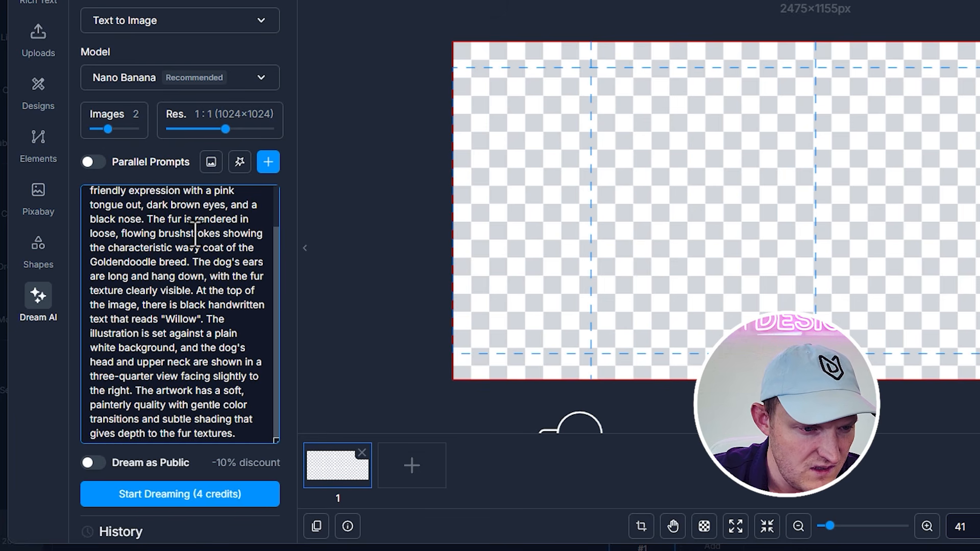
{"action": "scroll", "coordinate": [209, 250], "scroll_direction": "down", "scroll_amount": 2}
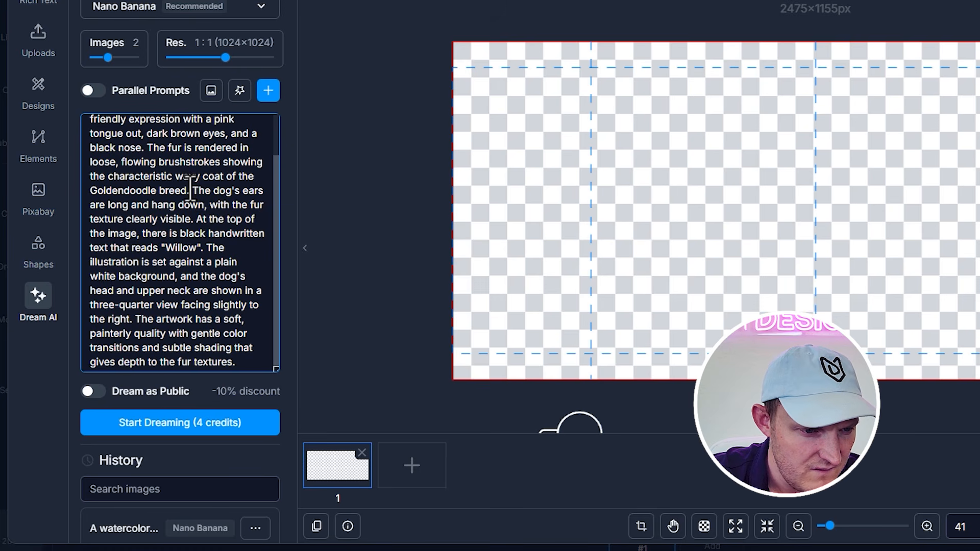
{"action": "mouse_move", "coordinate": [190, 192]}
{"action": "left_mouse_down"}
{"action": "mouse_move", "coordinate": [258, 233]}
{"action": "mouse_move", "coordinate": [241, 278]}
{"action": "mouse_move", "coordinate": [247, 291]}
{"action": "left_mouse_up"}
{"action": "key", "text": "BackSpace"}
{"action": "scroll", "coordinate": [237, 268], "scroll_direction": "up", "scroll_amount": 4}
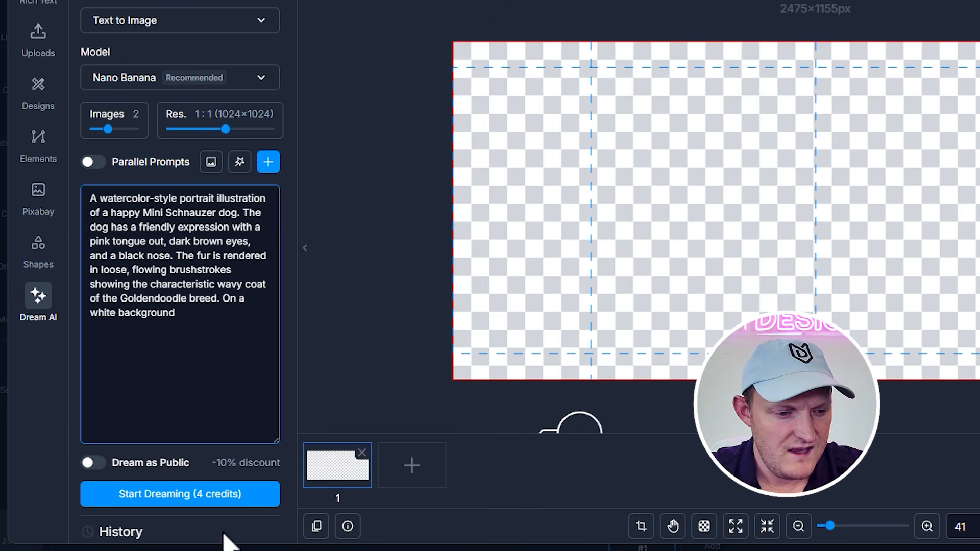
Generate the images from the edited prompt and place the resulting Mini Schnauzer portrait on the mug canvas
{"action": "left_click", "coordinate": [233, 494]}
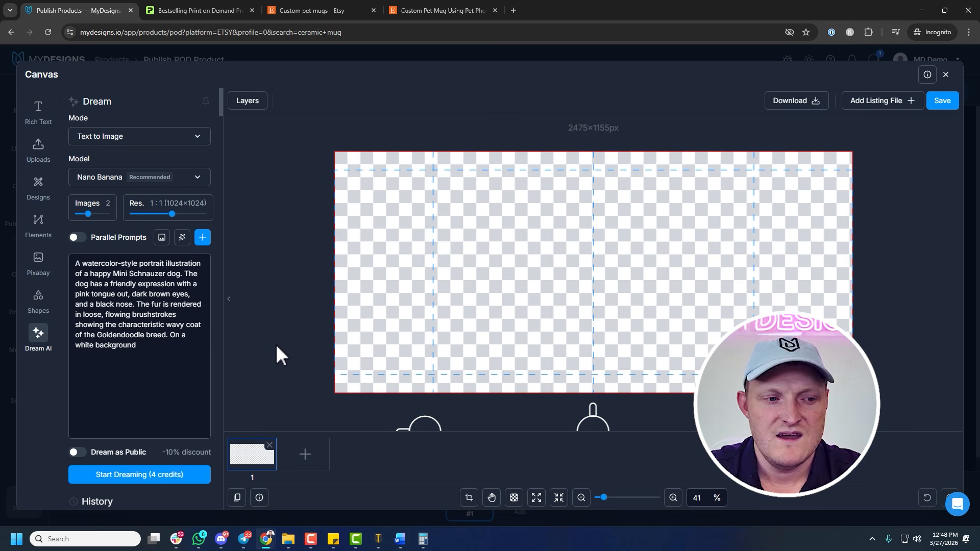
{"action": "scroll", "coordinate": [138, 372], "scroll_direction": "down", "scroll_amount": 4}
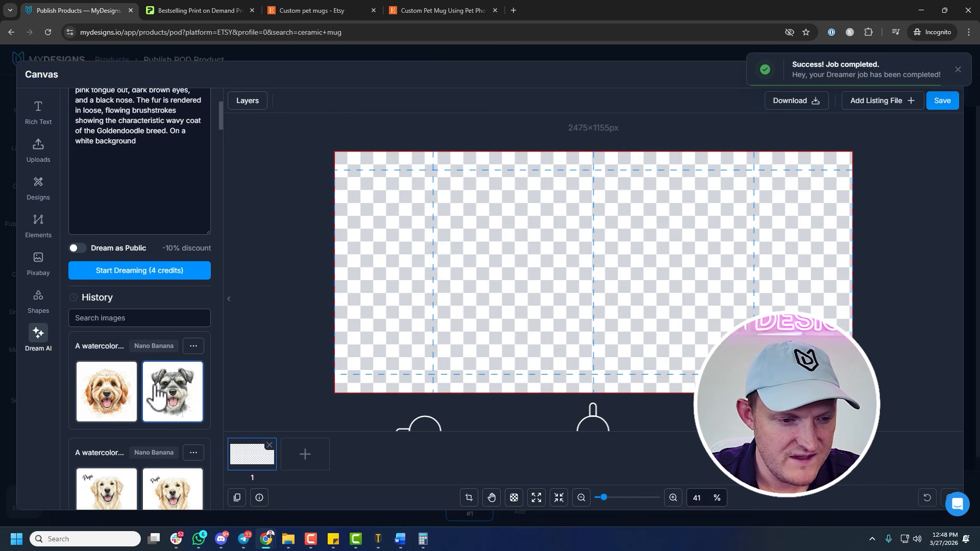
{"action": "left_click", "coordinate": [175, 399]}
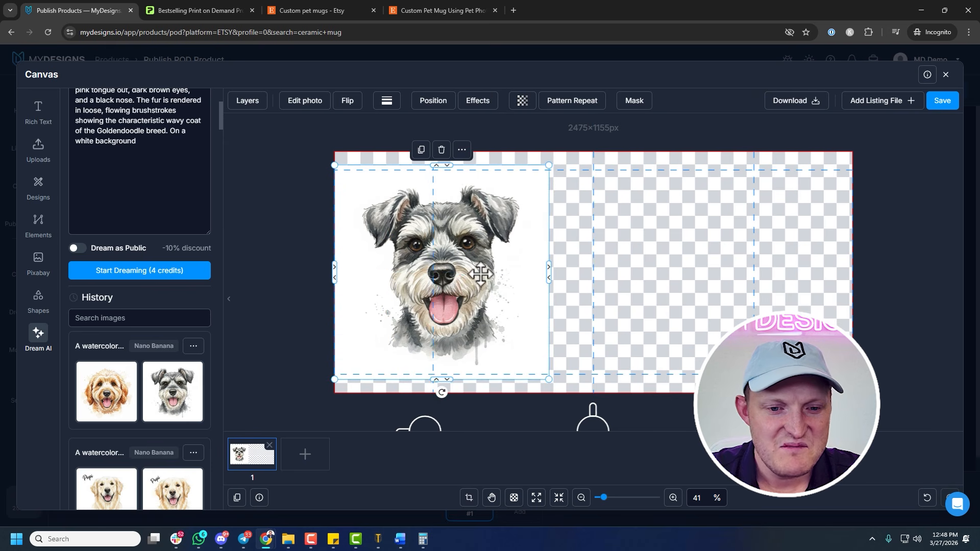
Remove the portrait's white background, scale it down slightly and position it around the first vertical guide
{"action": "left_click", "coordinate": [318, 102]}
{"action": "left_click", "coordinate": [94, 132]}
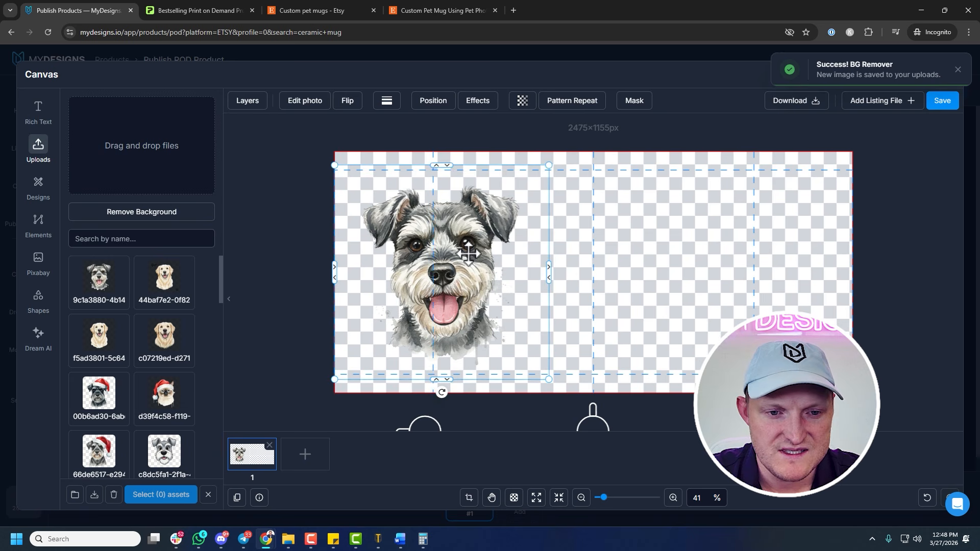
{"action": "left_click_drag", "start_coordinate": [549, 379], "coordinate": [513, 359]}
{"action": "left_click_drag", "start_coordinate": [487, 297], "coordinate": [497, 317]}
{"action": "left_click", "coordinate": [314, 204]}
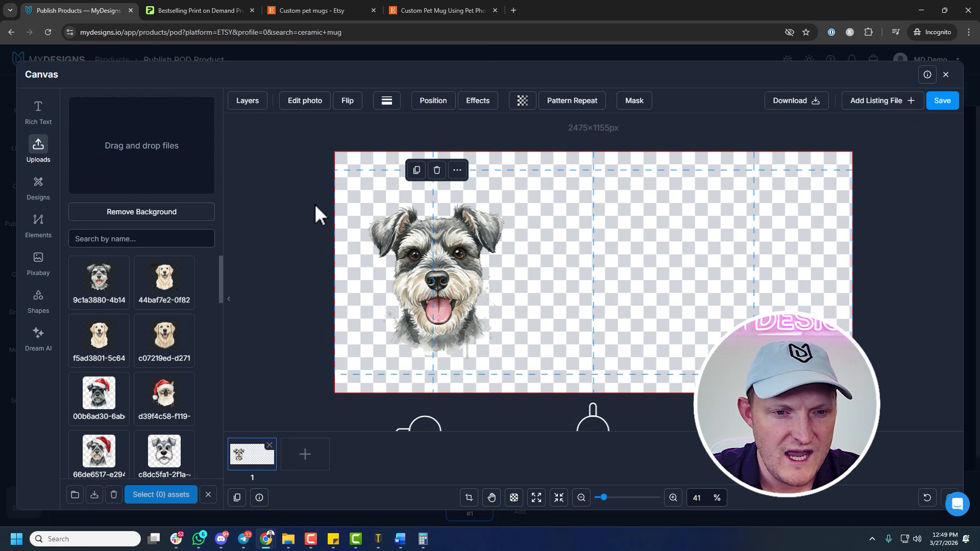
Add a text reading "Luna" over the area above the dog's ear
{"action": "left_click", "coordinate": [40, 115]}
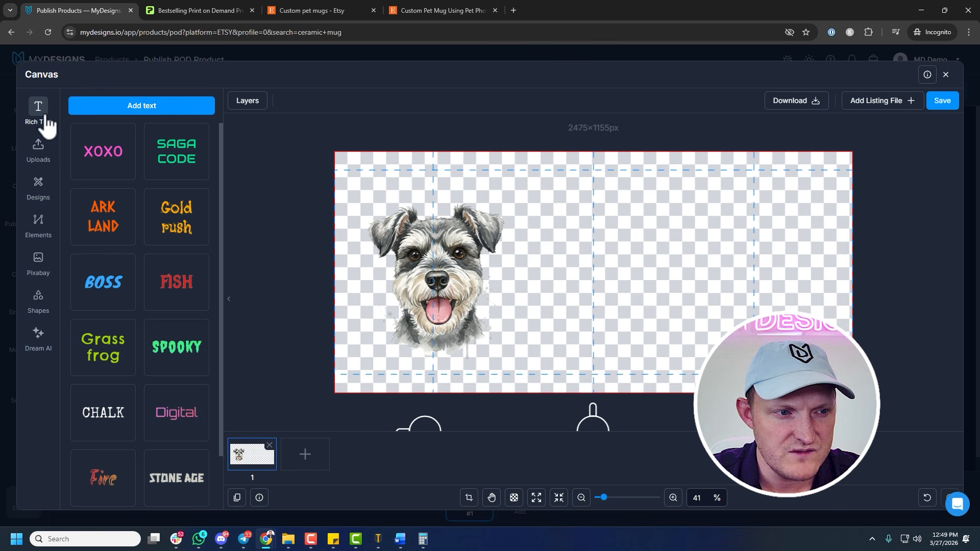
{"action": "left_click", "coordinate": [159, 110]}
{"action": "left_click_drag", "start_coordinate": [552, 245], "coordinate": [405, 196]}
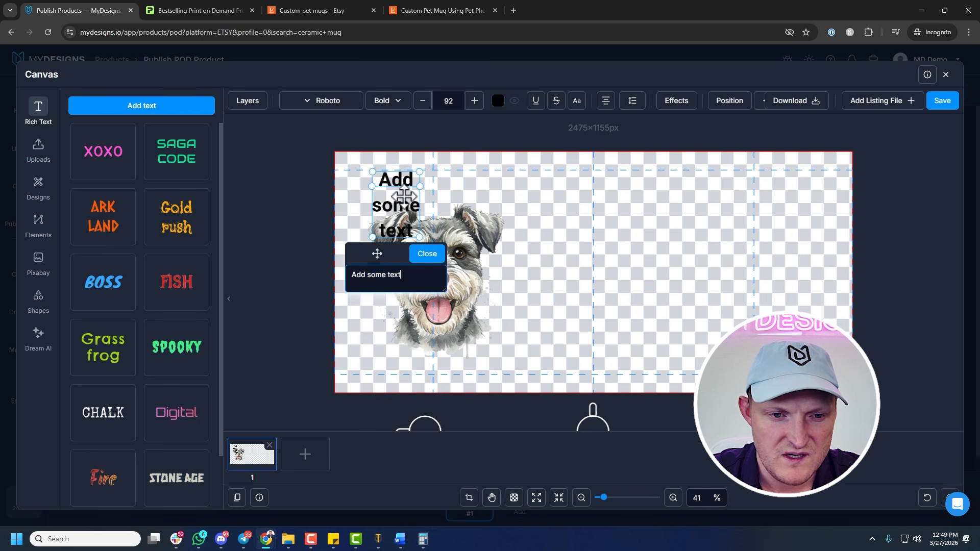
{"action": "type", "text": "Luna"}
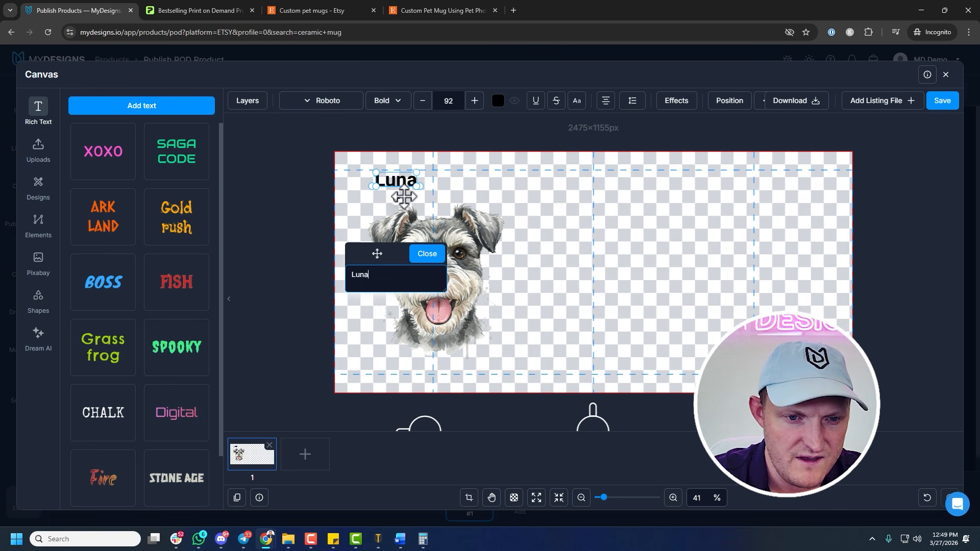
Set the Luna text in Satisfy Regular, enlarge it to size 128 and tilt it upward above the dog's head
{"action": "left_click", "coordinate": [337, 102]}
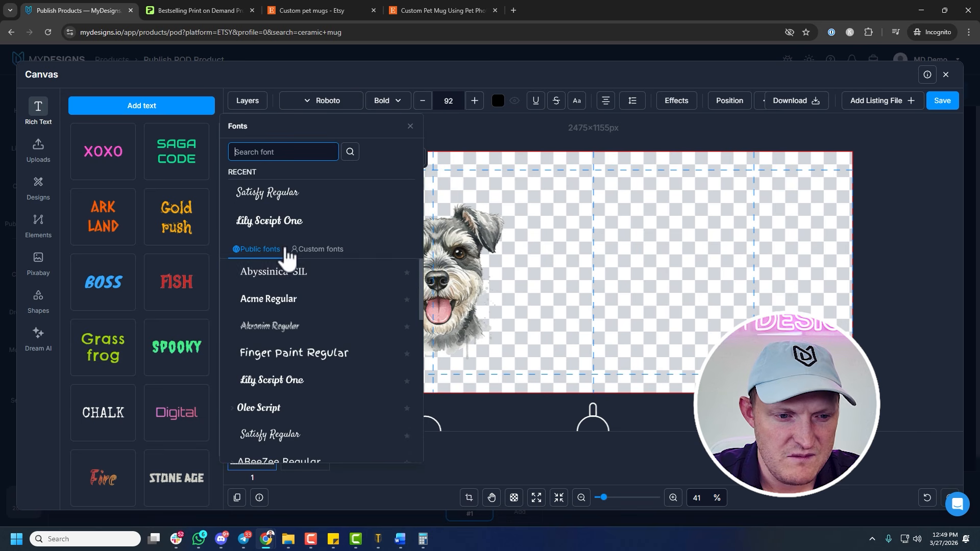
{"action": "scroll", "coordinate": [289, 286], "scroll_direction": "down", "scroll_amount": 4}
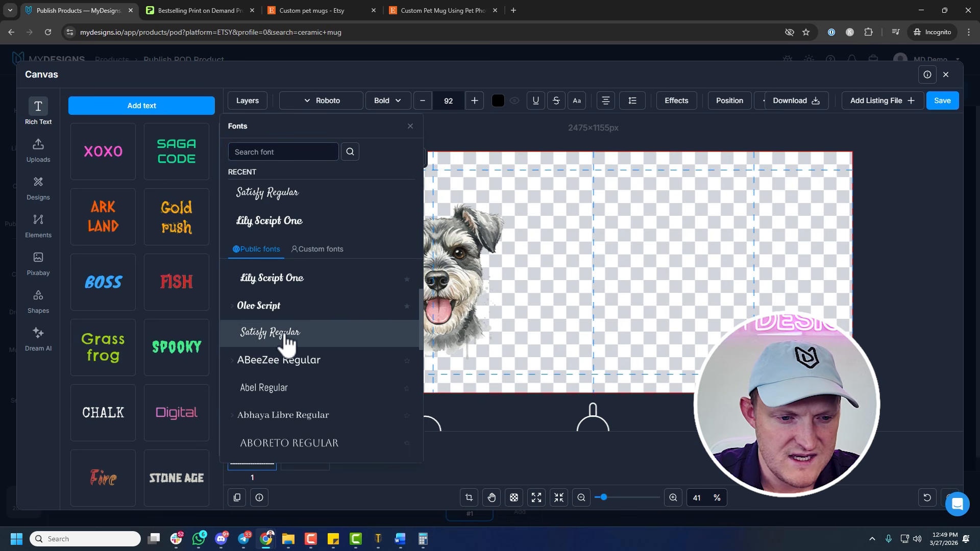
{"action": "left_click", "coordinate": [286, 335]}
{"action": "left_click_drag", "start_coordinate": [379, 215], "coordinate": [420, 193]}
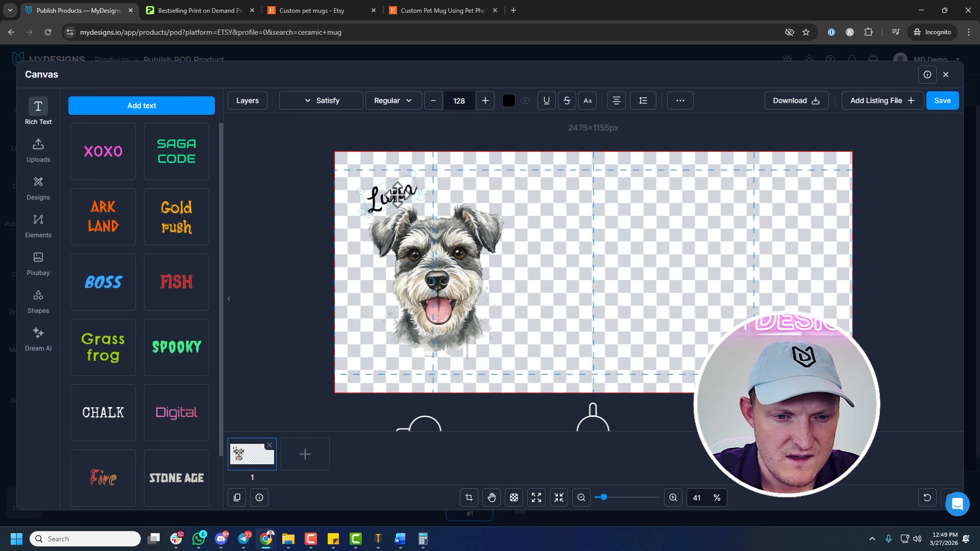
Enlarge the Schnauzer portrait slightly and centre it on the first vertical guide, just below the Luna text
{"action": "left_click", "coordinate": [437, 239]}
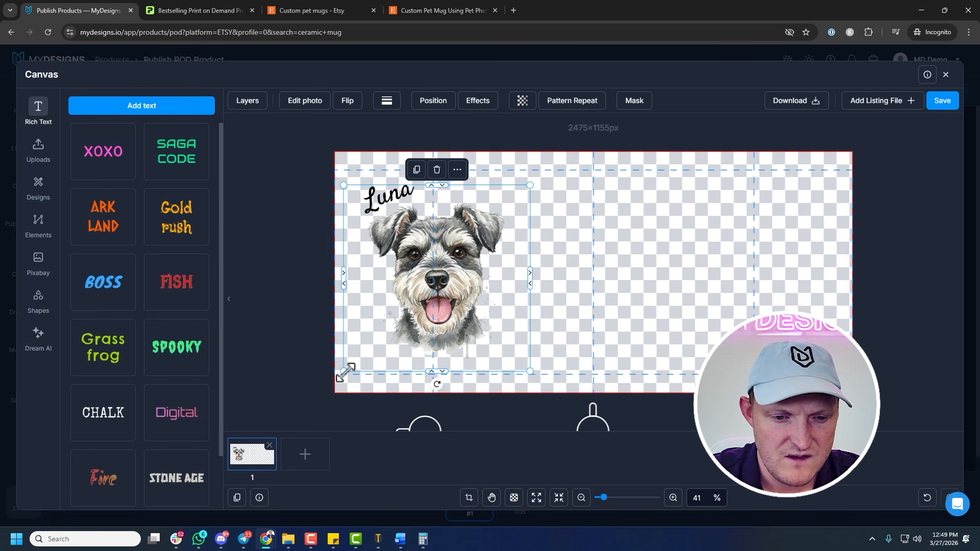
{"action": "mouse_move", "coordinate": [346, 371]}
{"action": "left_mouse_down"}
{"action": "mouse_move", "coordinate": [357, 368]}
{"action": "mouse_move", "coordinate": [332, 382]}
{"action": "left_mouse_up"}
{"action": "left_click_drag", "start_coordinate": [433, 305], "coordinate": [449, 296]}
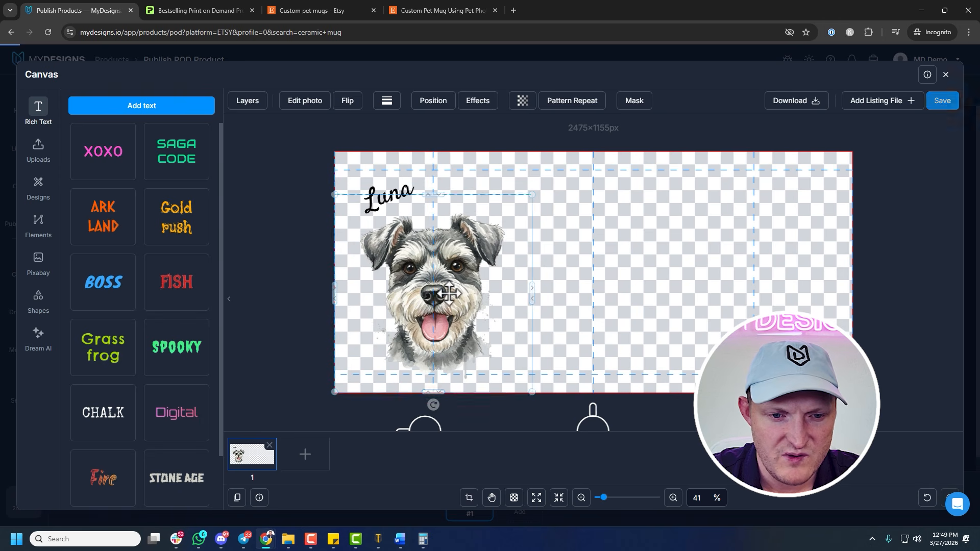
{"action": "scroll", "coordinate": [632, 278], "scroll_direction": "down", "scroll_amount": 1}
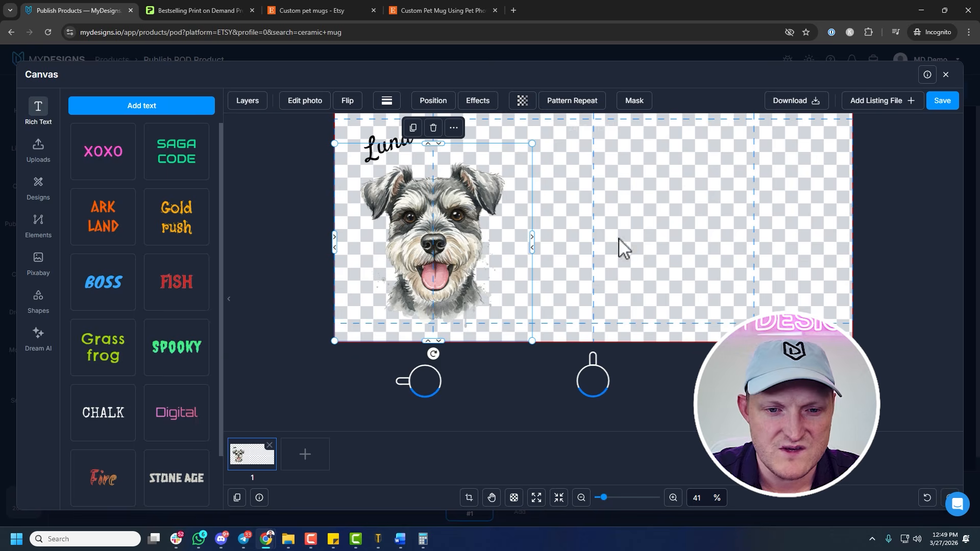
{"action": "scroll", "coordinate": [618, 238], "scroll_direction": "up", "scroll_amount": 1}
{"action": "left_click", "coordinate": [606, 229]}
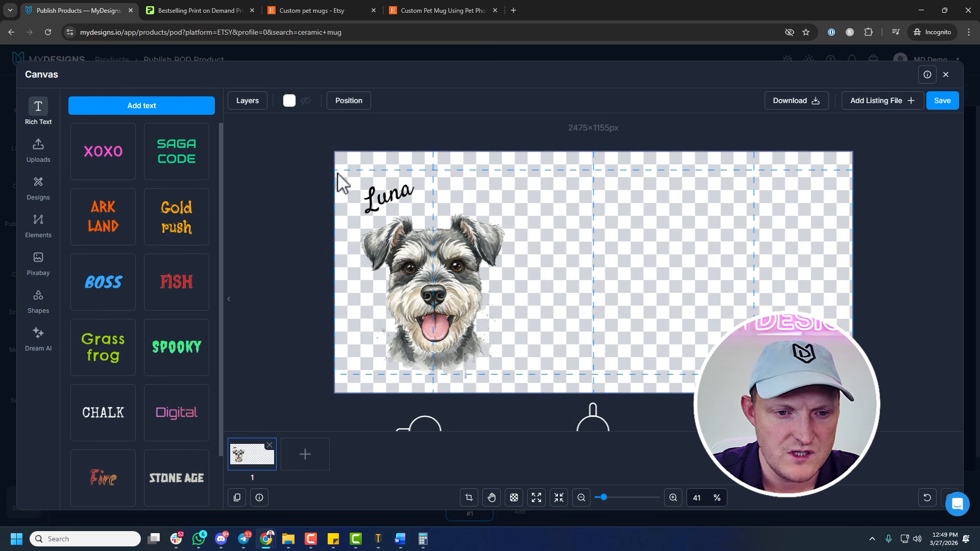
Try copying and pasting the Luna text and dog portrait together onto the mug's opposite side, and undo the paste
{"action": "left_click_drag", "start_coordinate": [337, 173], "coordinate": [560, 378]}
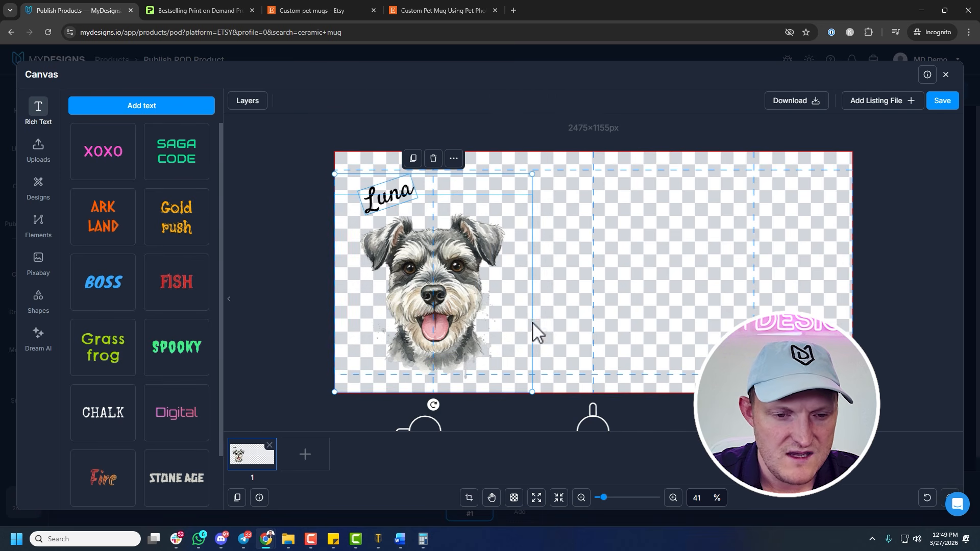
{"action": "right_click", "coordinate": [464, 288]}
{"action": "left_click", "coordinate": [500, 297]}
{"action": "right_click", "coordinate": [698, 260]}
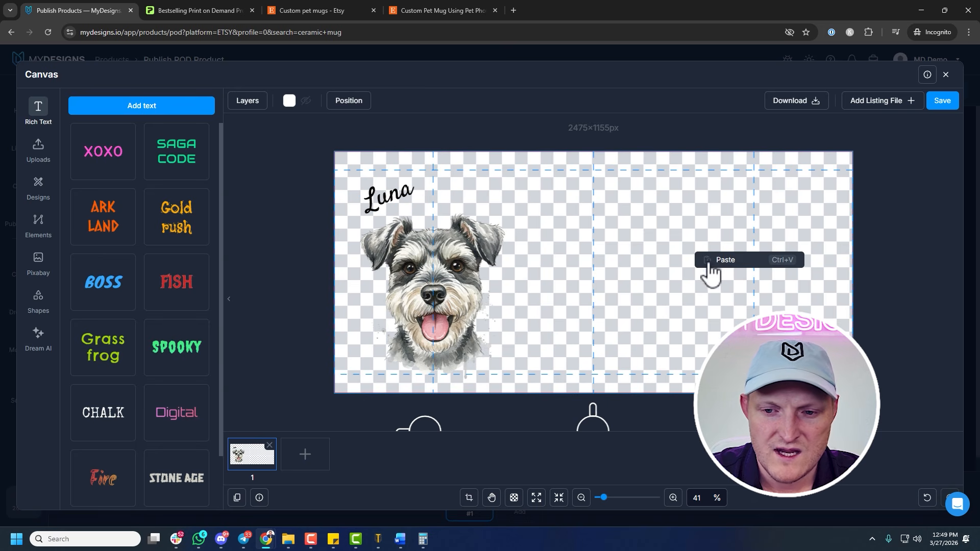
{"action": "left_click", "coordinate": [724, 260]}
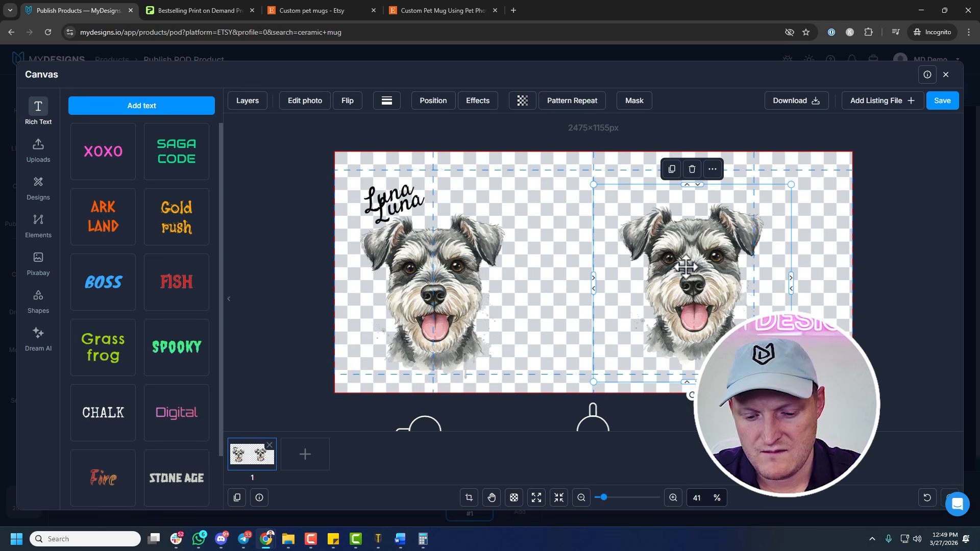
{"action": "key", "text": "Delete"}
{"action": "key", "text": "ctrl+z"}
{"action": "key", "text": "ctrl+z"}
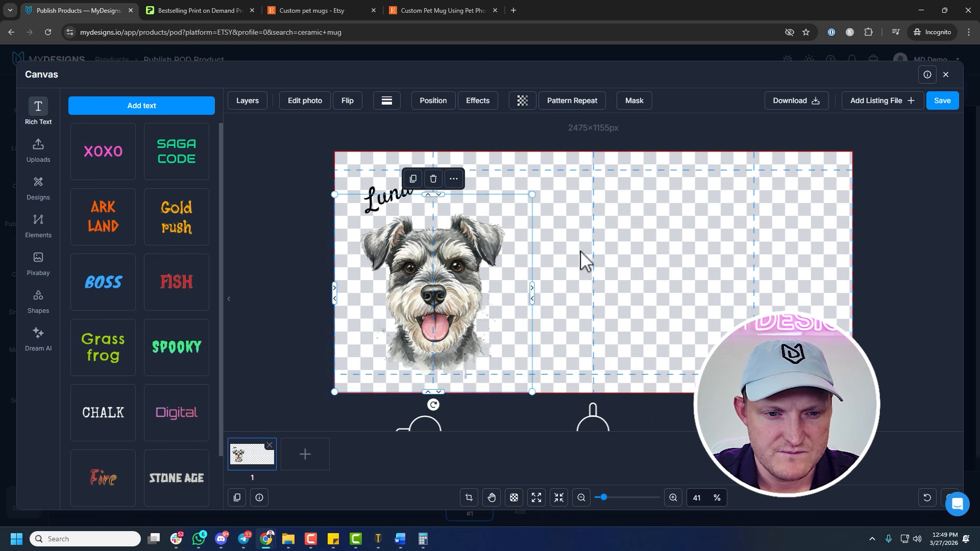
Group the Luna text with the dog portrait and nudge the group slightly upward
{"action": "left_click", "coordinate": [664, 237]}
{"action": "left_click_drag", "start_coordinate": [588, 198], "coordinate": [351, 294]}
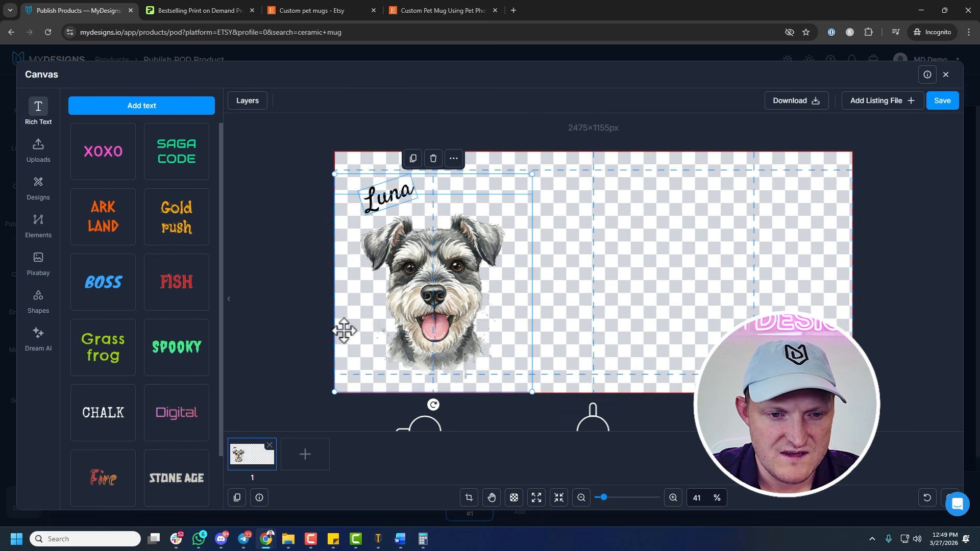
{"action": "right_click", "coordinate": [441, 273]}
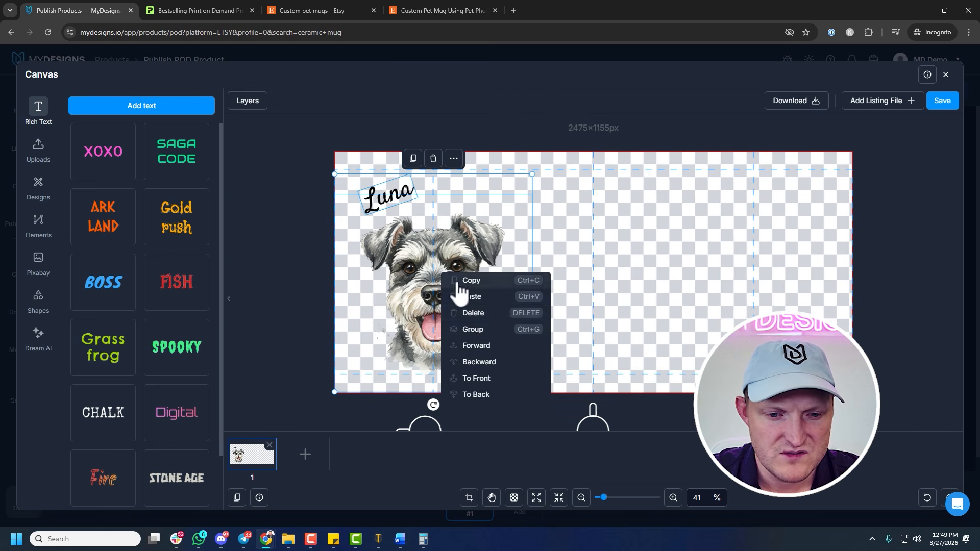
{"action": "left_click", "coordinate": [473, 329]}
{"action": "left_click", "coordinate": [540, 288]}
{"action": "left_click", "coordinate": [490, 278]}
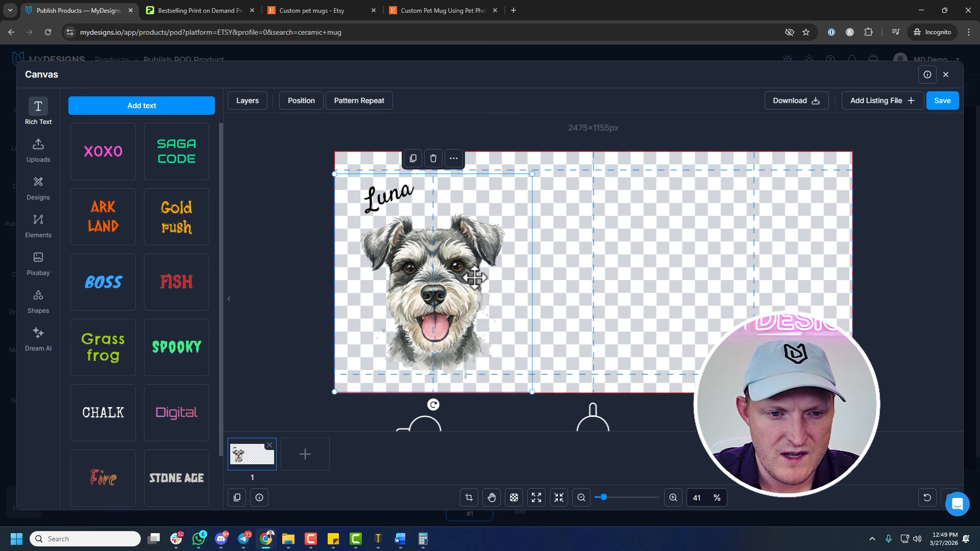
{"action": "key", "text": "Up"}
{"action": "key", "text": "Up"}
{"action": "key", "text": "Up"}
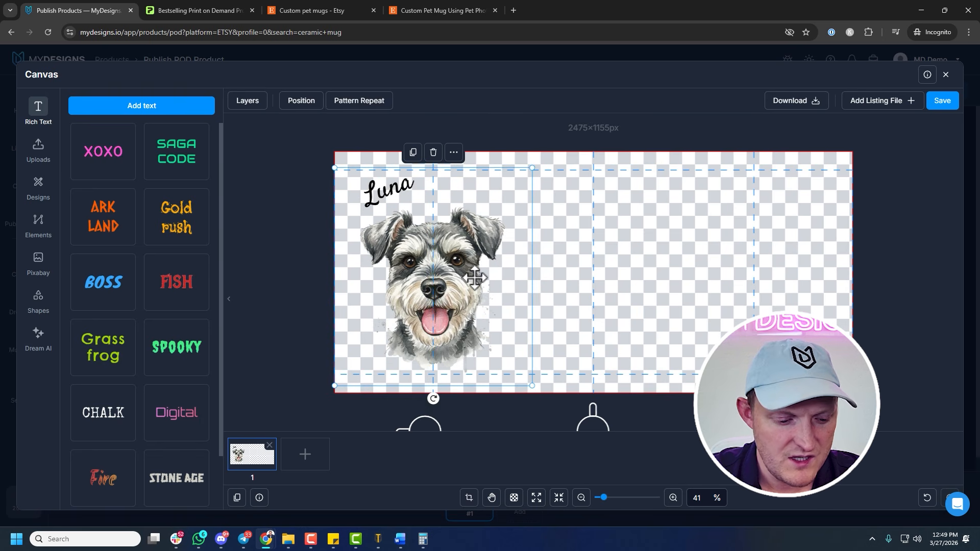
Duplicate the Luna group and place the copy on the mug's opposite side, centred on the last vertical guide
{"action": "key", "text": "ctrl+d"}
{"action": "left_click_drag", "start_coordinate": [490, 276], "coordinate": [761, 271]}
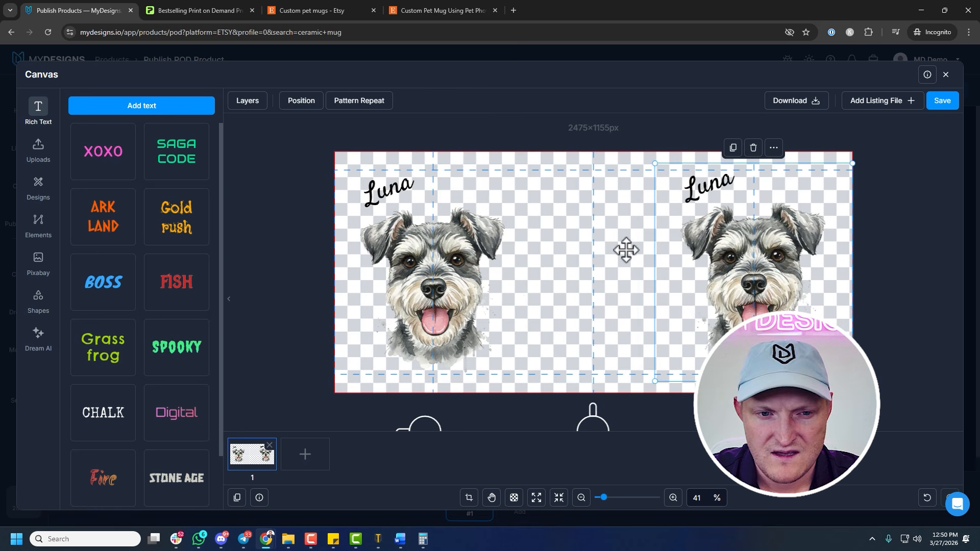
{"action": "double_click", "coordinate": [732, 255]}
{"action": "left_click", "coordinate": [899, 267]}
{"action": "left_click", "coordinate": [754, 253]}
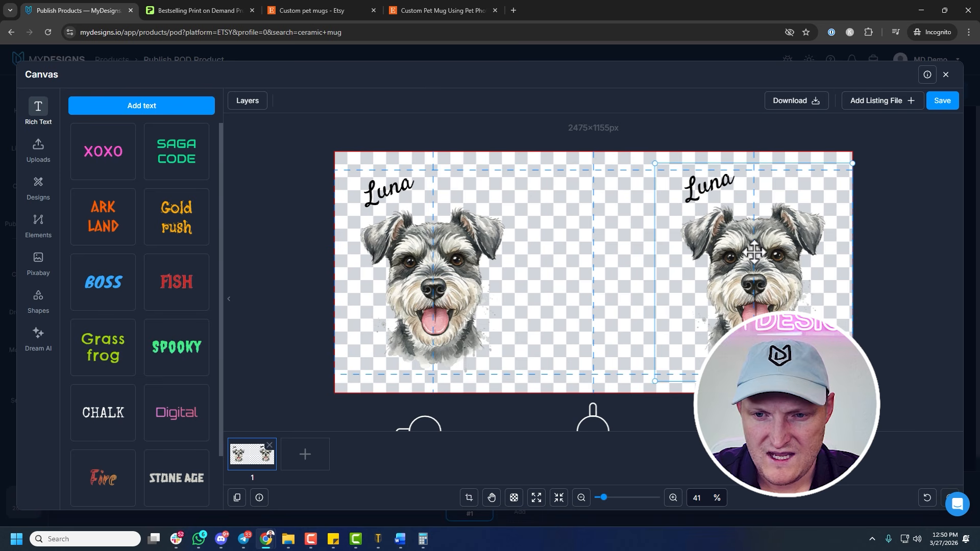
{"action": "left_click", "coordinate": [865, 245]}
Copy both Luna groups, save the 11oz design, and paste the groups into the 15oz canvas
{"action": "left_click_drag", "start_coordinate": [404, 151], "coordinate": [919, 403]}
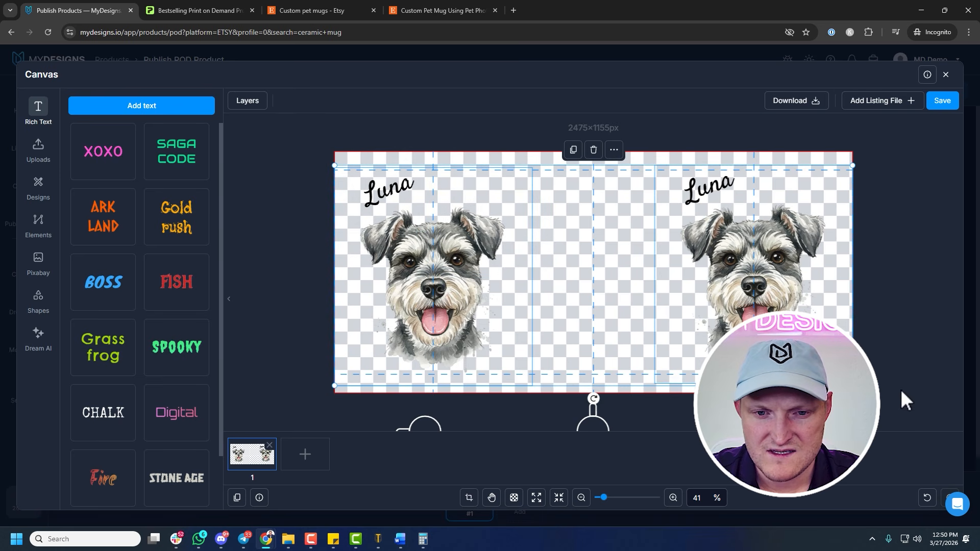
{"action": "left_click", "coordinate": [937, 101]}
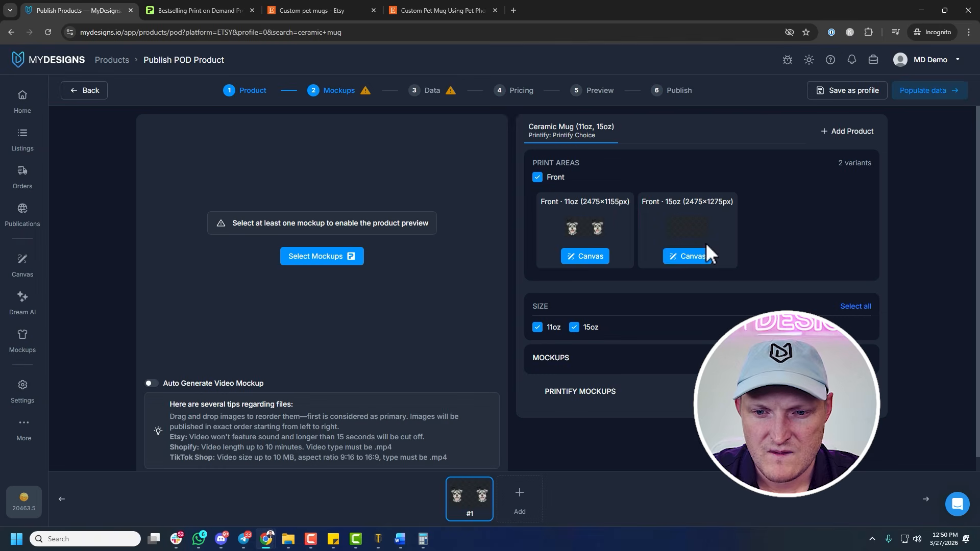
{"action": "left_click", "coordinate": [691, 257]}
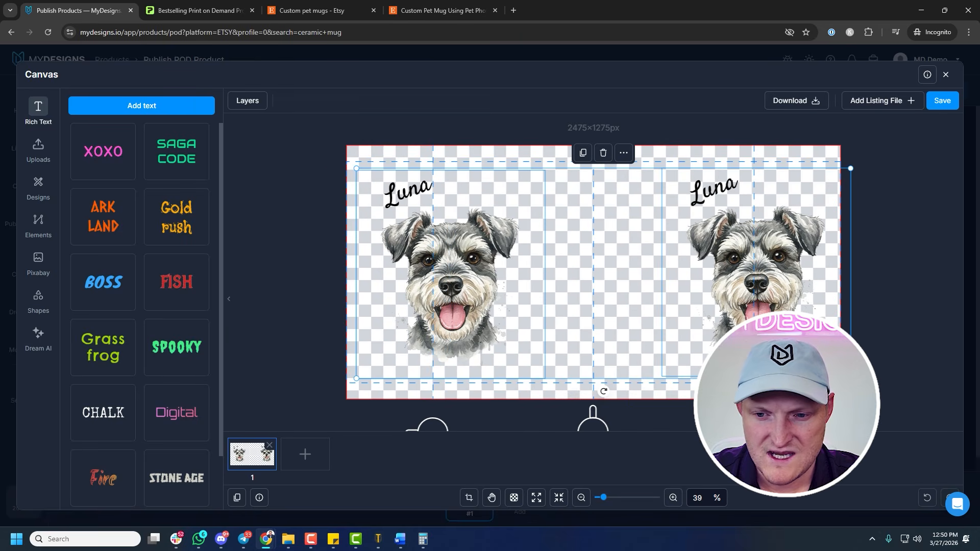
Enlarge the two pasted groups slightly and centre each one on its outer vertical guide of the 15oz canvas
{"action": "left_click_drag", "start_coordinate": [851, 379], "coordinate": [873, 388]}
{"action": "left_click_drag", "start_coordinate": [781, 314], "coordinate": [771, 309]}
{"action": "left_click", "coordinate": [865, 321]}
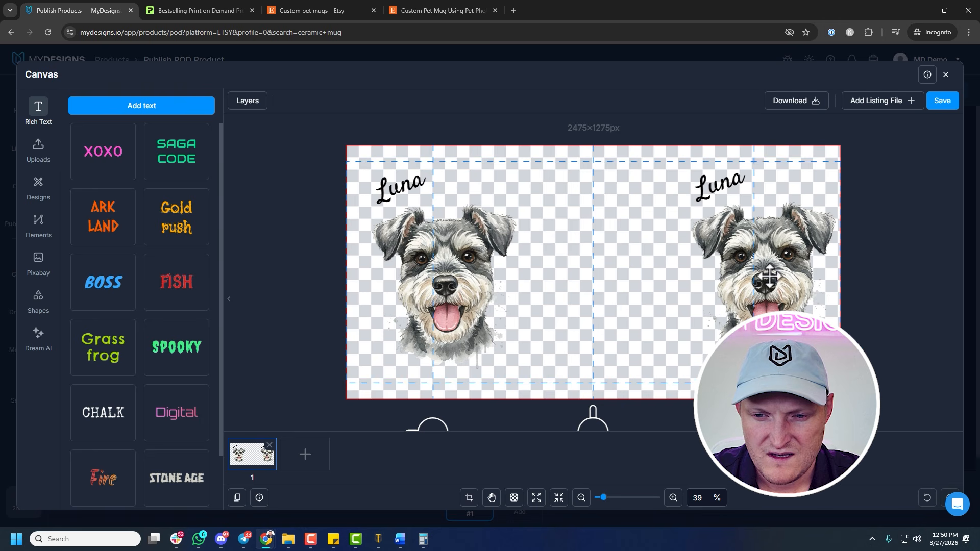
{"action": "left_click", "coordinate": [755, 266]}
{"action": "left_click_drag", "start_coordinate": [756, 265], "coordinate": [749, 266]}
{"action": "left_click", "coordinate": [495, 247]}
{"action": "left_click_drag", "start_coordinate": [497, 248], "coordinate": [457, 253]}
{"action": "left_click", "coordinate": [626, 253]}
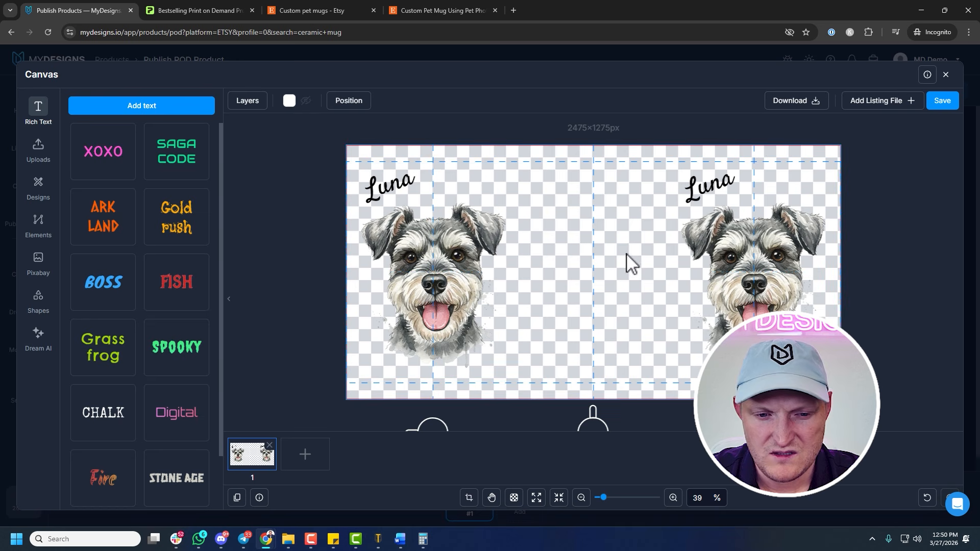
Save the 15oz canvas and add the 11OZ WHITE MUGS FRONT & BACK and 11OZ WHITE MUGS LIFESTYLE mockups
{"action": "left_click", "coordinate": [943, 101]}
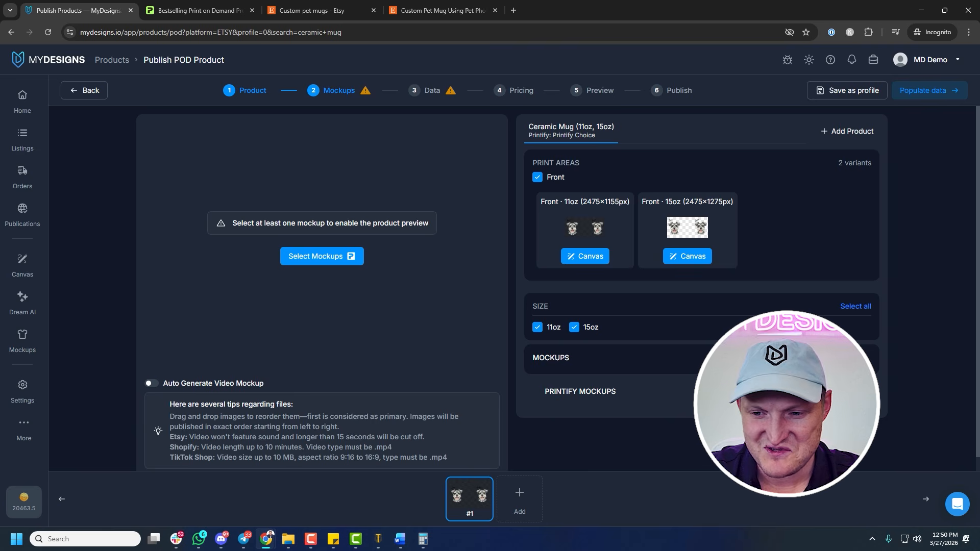
{"action": "left_click", "coordinate": [725, 357]}
{"action": "scroll", "coordinate": [674, 309], "scroll_direction": "down", "scroll_amount": 3}
{"action": "left_click", "coordinate": [571, 276]}
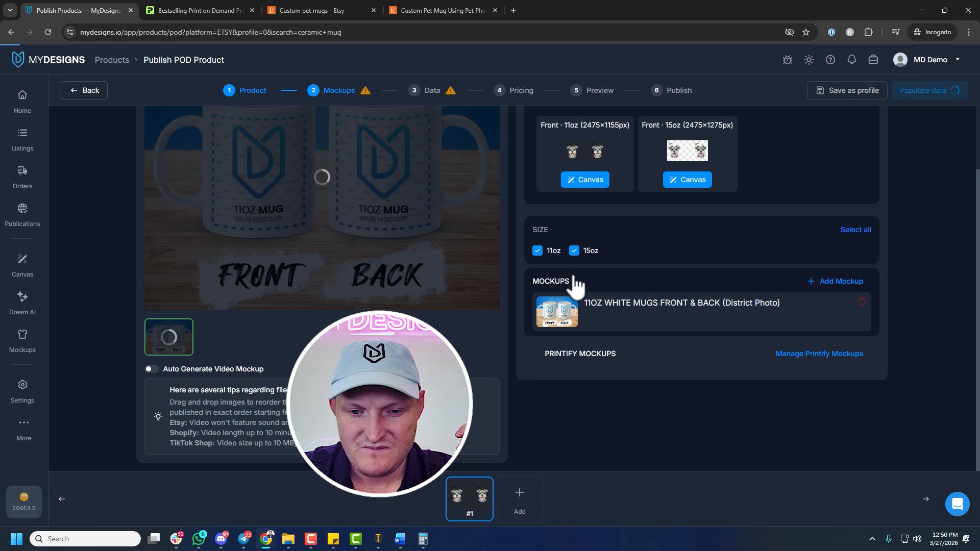
{"action": "left_click", "coordinate": [840, 280]}
{"action": "left_click", "coordinate": [654, 365]}
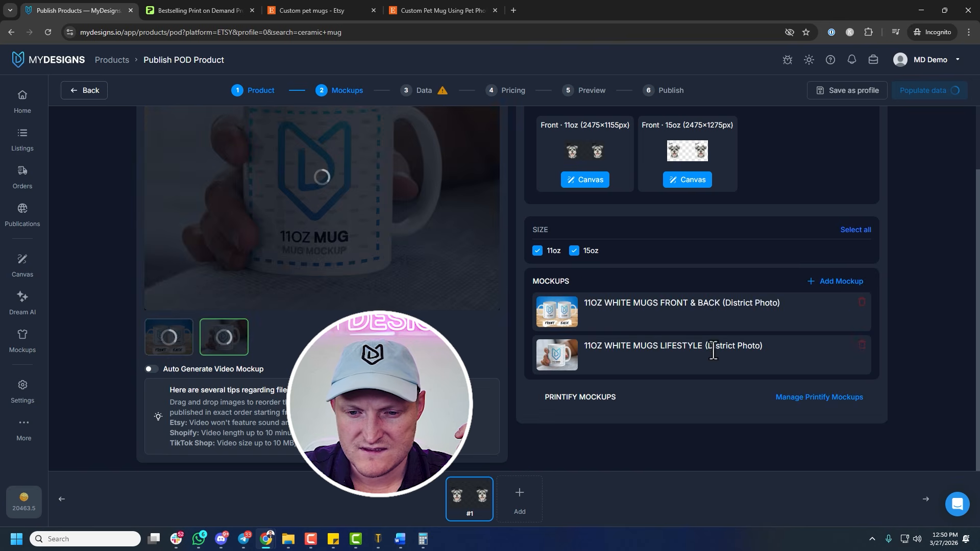
Add the 15OZ WHITE MUG LIFESTYLE 3 and 11oz Ceramic Mug Holiday (PORTRAIT) mockups to the product
{"action": "left_click", "coordinate": [840, 280]}
{"action": "scroll", "coordinate": [544, 324], "scroll_direction": "down", "scroll_amount": 1}
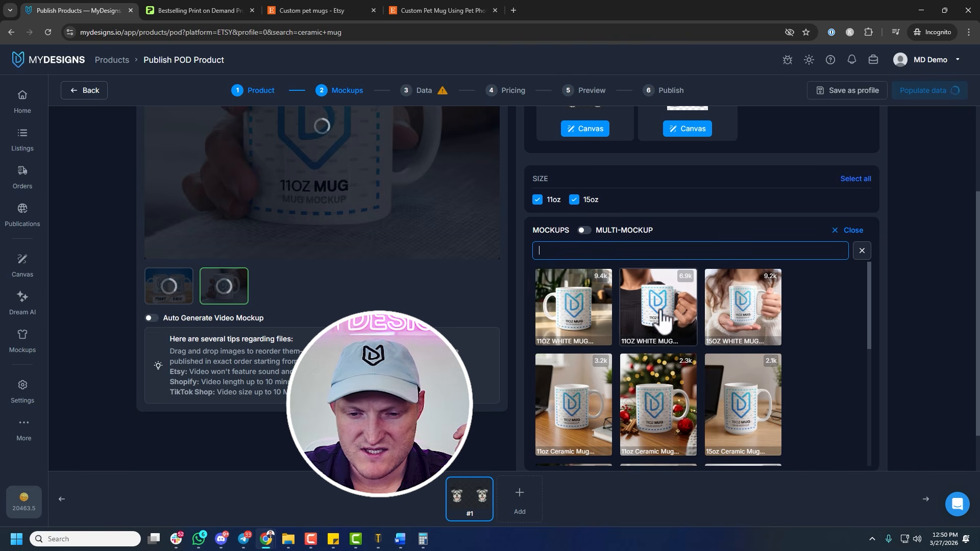
{"action": "left_click", "coordinate": [749, 321]}
{"action": "left_click", "coordinate": [845, 236]}
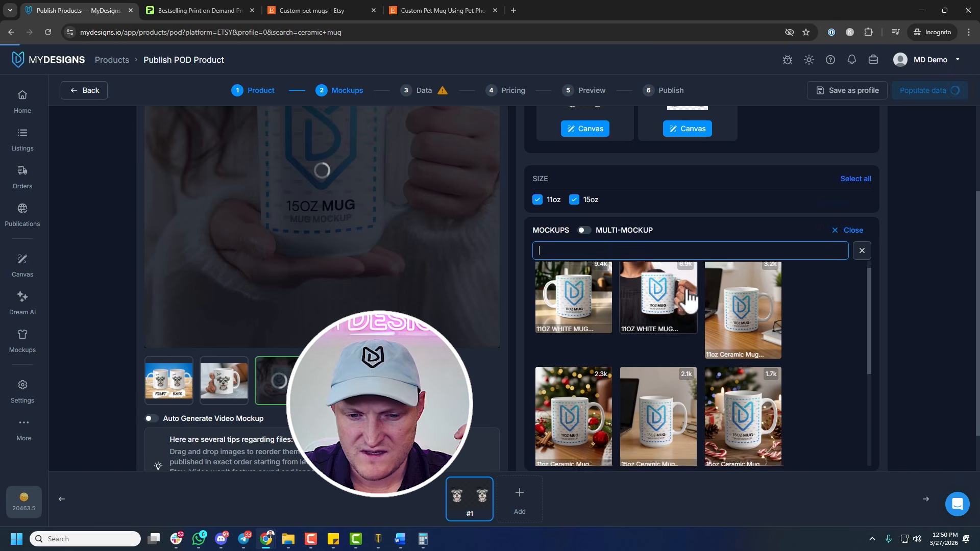
{"action": "scroll", "coordinate": [602, 342], "scroll_direction": "down", "scroll_amount": 2}
{"action": "left_click", "coordinate": [605, 339]}
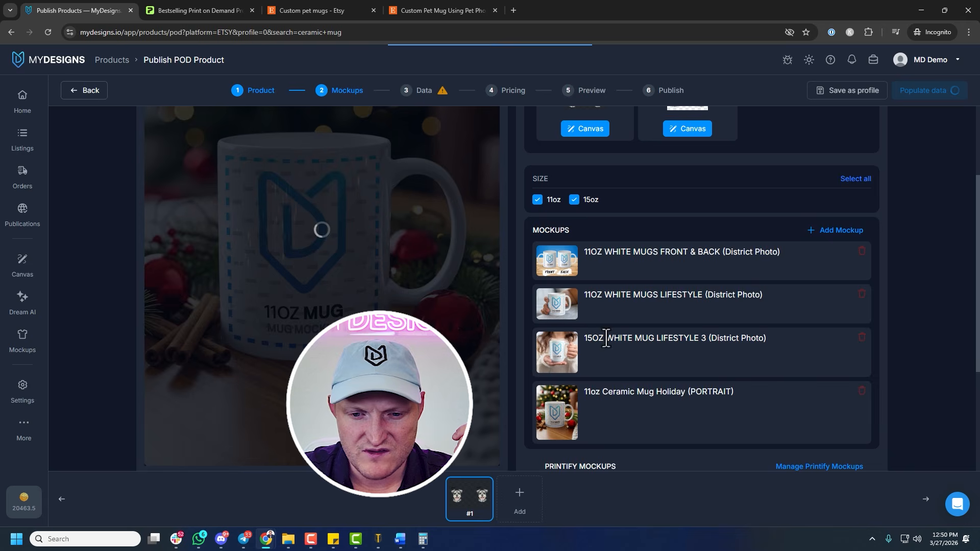
Browse the remaining ceramic mug mockups for further suitable images
{"action": "left_click", "coordinate": [838, 232]}
{"action": "scroll", "coordinate": [711, 286], "scroll_direction": "down", "scroll_amount": 3}
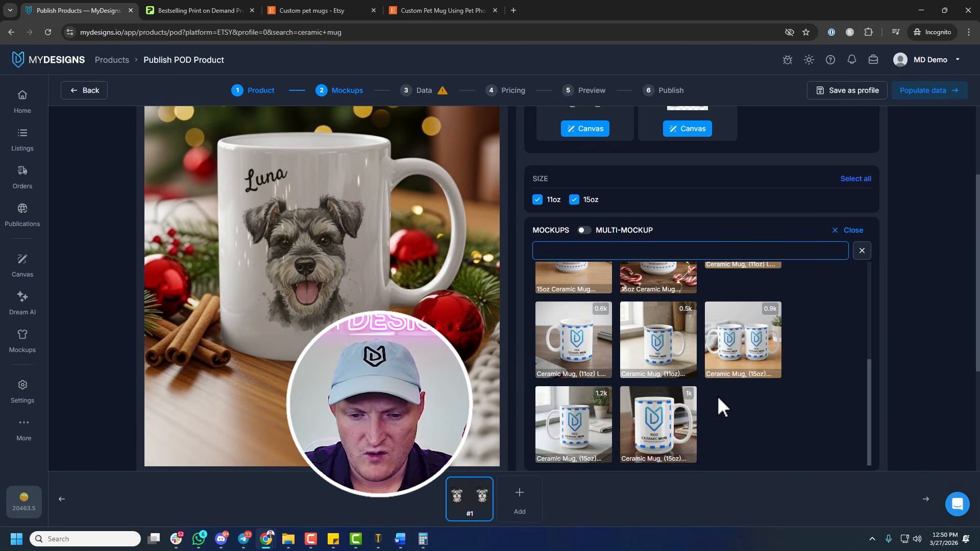
{"action": "scroll", "coordinate": [714, 383], "scroll_direction": "up", "scroll_amount": 2}
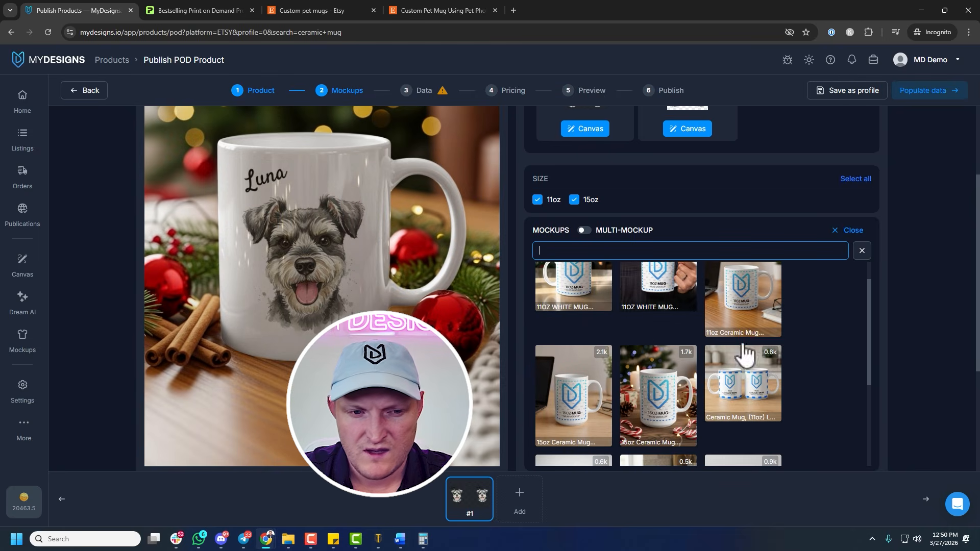
{"action": "scroll", "coordinate": [551, 389], "scroll_direction": "down", "scroll_amount": 2}
{"action": "scroll", "coordinate": [490, 327], "scroll_direction": "down", "scroll_amount": 2}
{"action": "scroll", "coordinate": [483, 327], "scroll_direction": "down", "scroll_amount": 1}
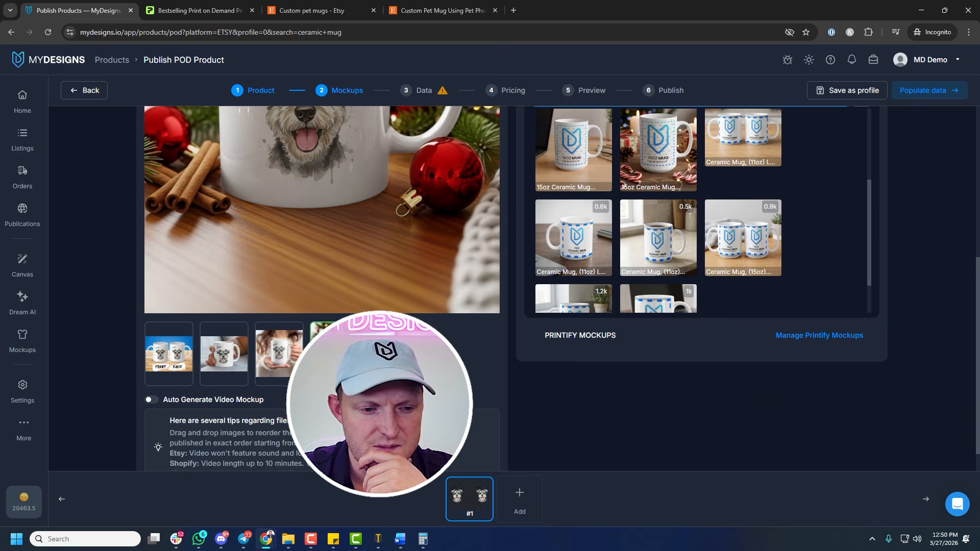
{"action": "scroll", "coordinate": [363, 376], "scroll_direction": "up", "scroll_amount": 1}
Preview the 15oz lifestyle mockup and move it to the first place in the image order
{"action": "left_click", "coordinate": [332, 404]}
{"action": "left_click", "coordinate": [285, 402]}
{"action": "scroll", "coordinate": [336, 356], "scroll_direction": "up", "scroll_amount": 4}
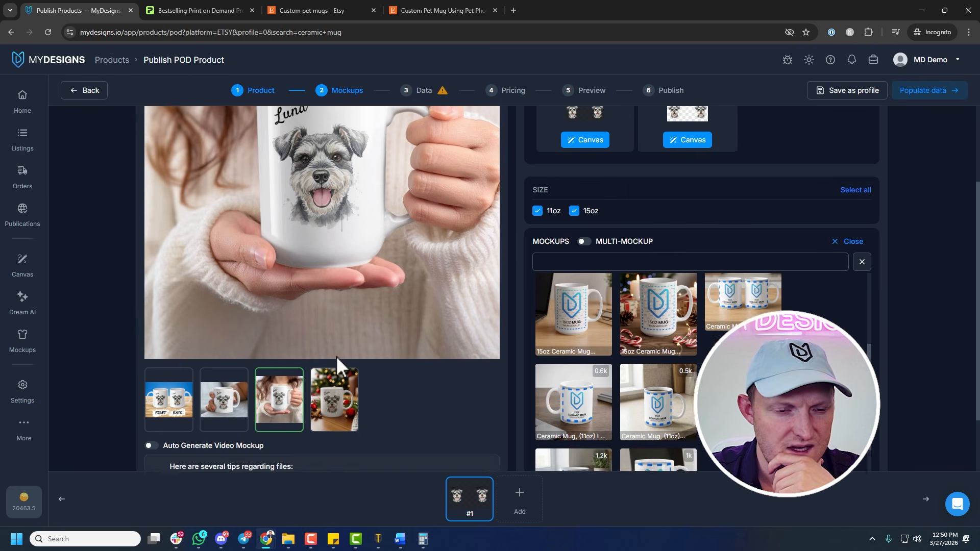
{"action": "scroll", "coordinate": [306, 357], "scroll_direction": "down", "scroll_amount": 2}
{"action": "left_click_drag", "start_coordinate": [284, 421], "coordinate": [167, 423]}
Review the mockup previews and order them as 11oz lifestyle, 15oz lifestyle, holiday, and front and back
{"action": "left_click", "coordinate": [276, 421]}
{"action": "scroll", "coordinate": [314, 337], "scroll_direction": "up", "scroll_amount": 2}
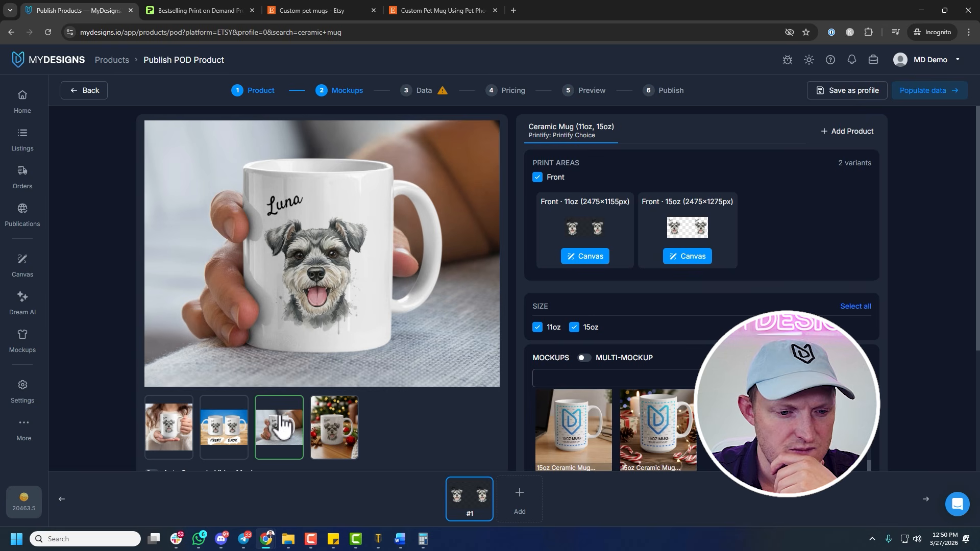
{"action": "left_click", "coordinate": [186, 434]}
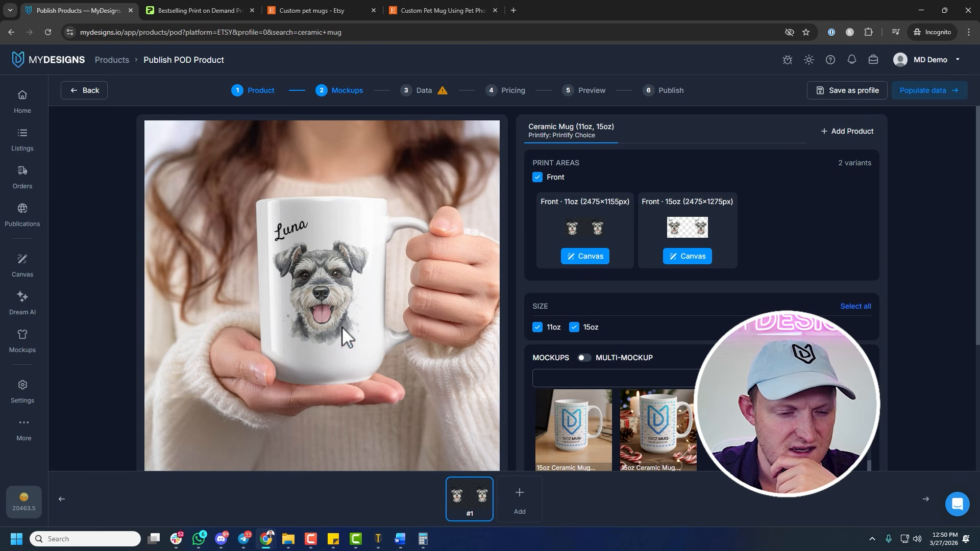
{"action": "scroll", "coordinate": [342, 327], "scroll_direction": "down", "scroll_amount": 3}
{"action": "left_click", "coordinate": [286, 370]}
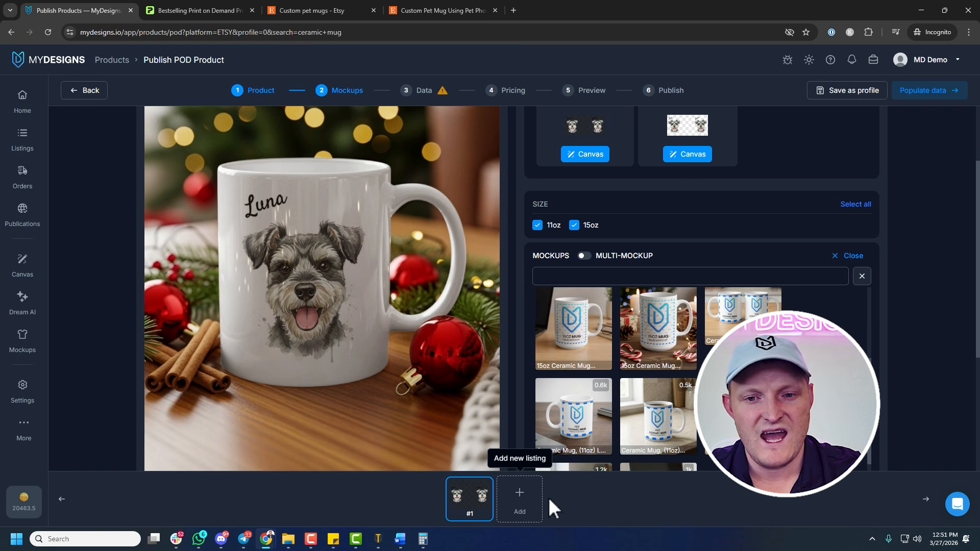
Enable Auto Generate Video Mockup and continue to populating the listing data
{"action": "scroll", "coordinate": [658, 337], "scroll_direction": "up", "scroll_amount": 2}
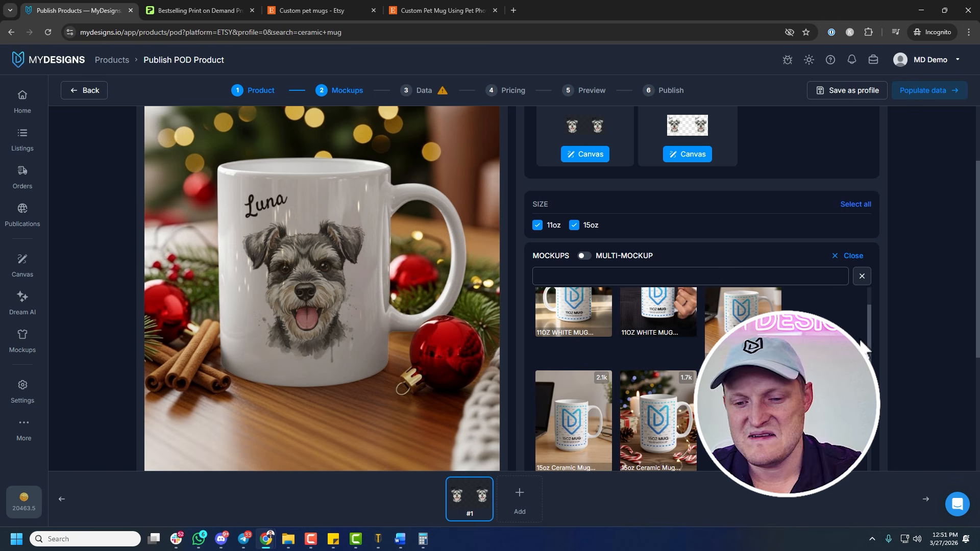
{"action": "scroll", "coordinate": [868, 346], "scroll_direction": "up", "scroll_amount": 1}
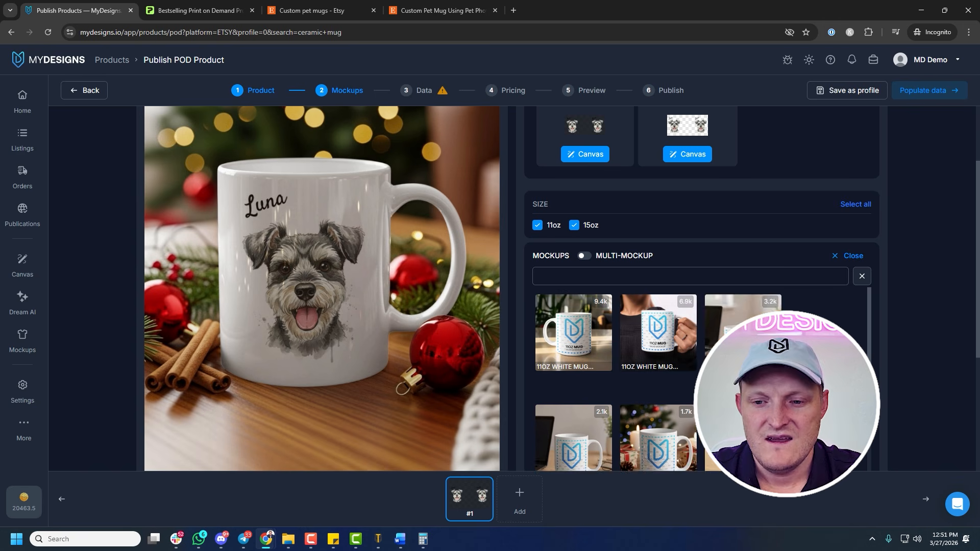
{"action": "scroll", "coordinate": [857, 319], "scroll_direction": "up", "scroll_amount": 2}
{"action": "scroll", "coordinate": [333, 328], "scroll_direction": "down", "scroll_amount": 6}
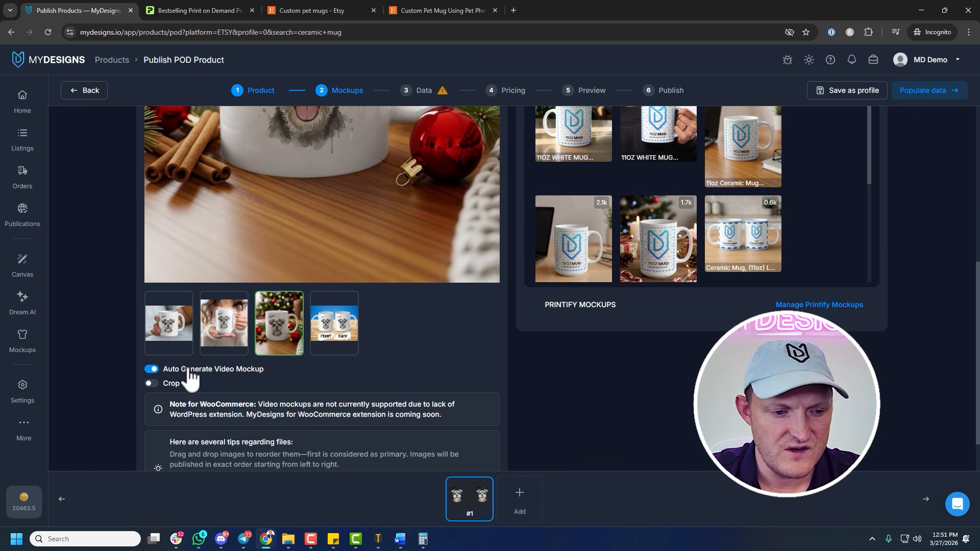
{"action": "scroll", "coordinate": [655, 383], "scroll_direction": "up", "scroll_amount": 2}
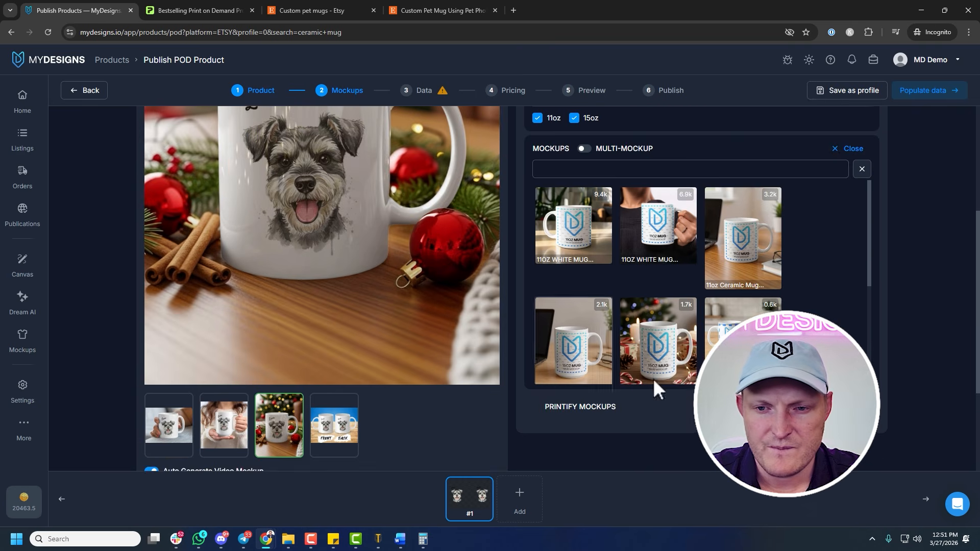
{"action": "scroll", "coordinate": [654, 378], "scroll_direction": "up", "scroll_amount": 4}
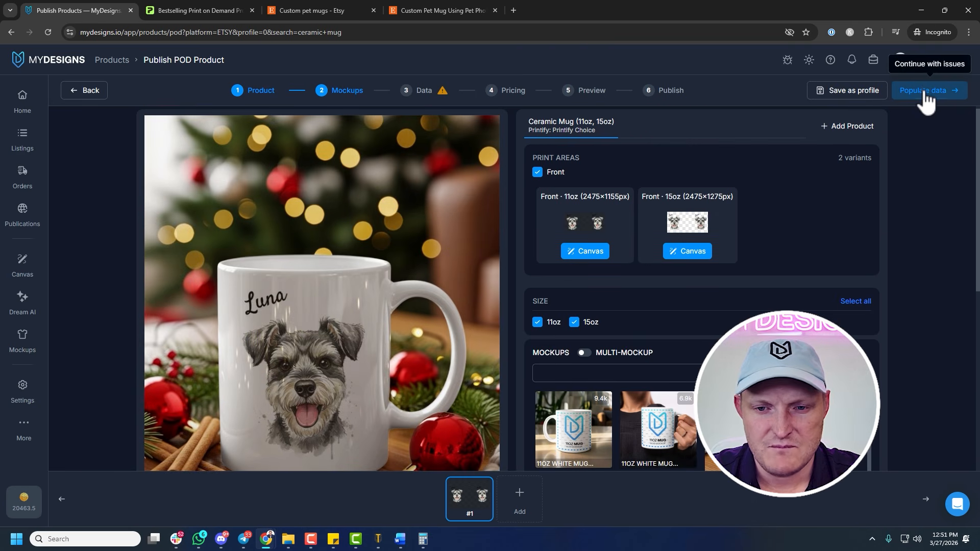
{"action": "left_click", "coordinate": [925, 92]}
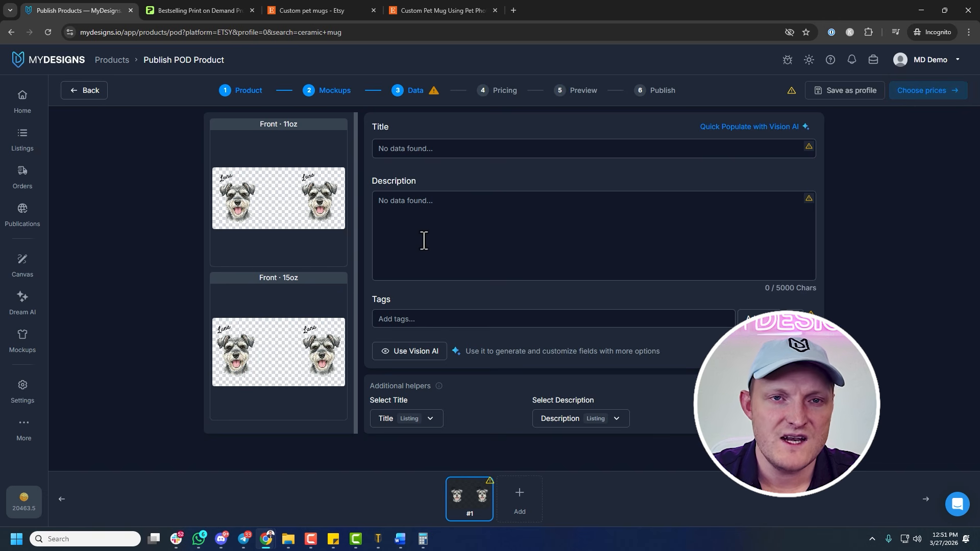
Open Vision AI for the listing and specify "Custom Pet Mug" as the other product type
{"action": "left_click", "coordinate": [405, 353]}
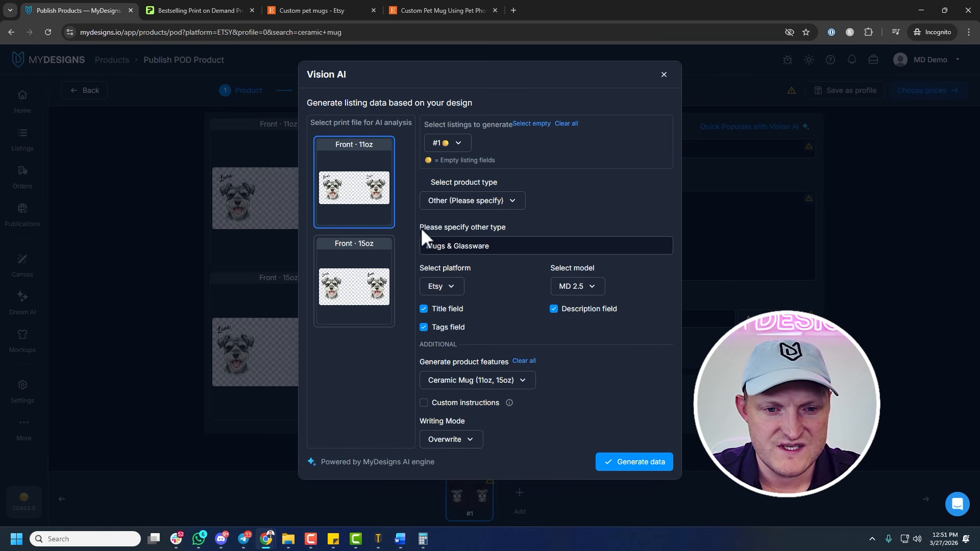
{"action": "left_click", "coordinate": [484, 201]}
{"action": "left_click", "coordinate": [614, 202]}
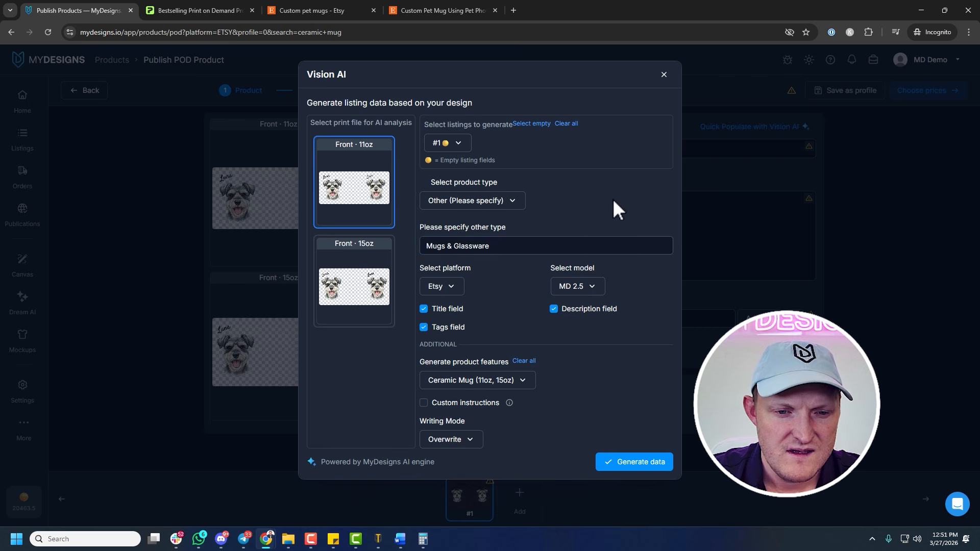
{"action": "left_click_drag", "start_coordinate": [491, 246], "coordinate": [402, 248]}
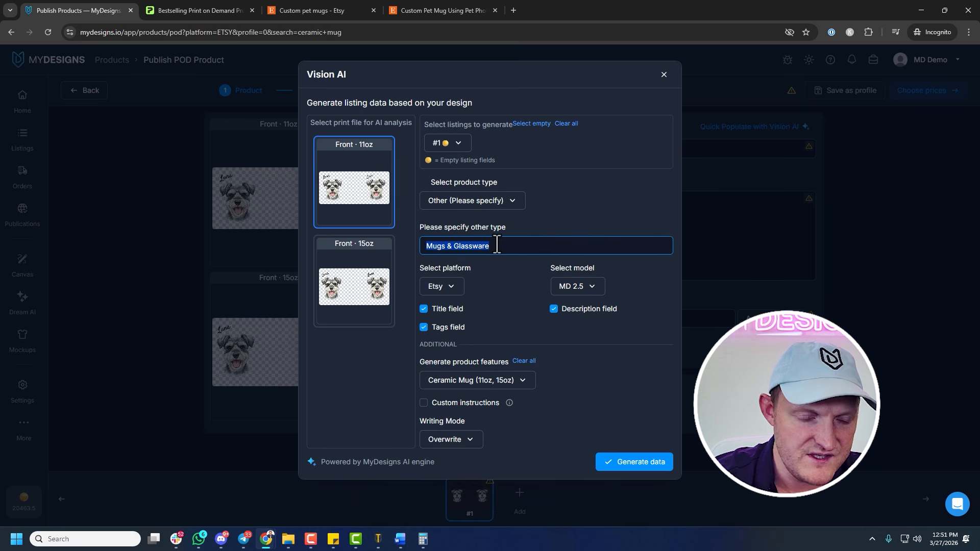
{"action": "type", "text": "Ceramic Mug"}
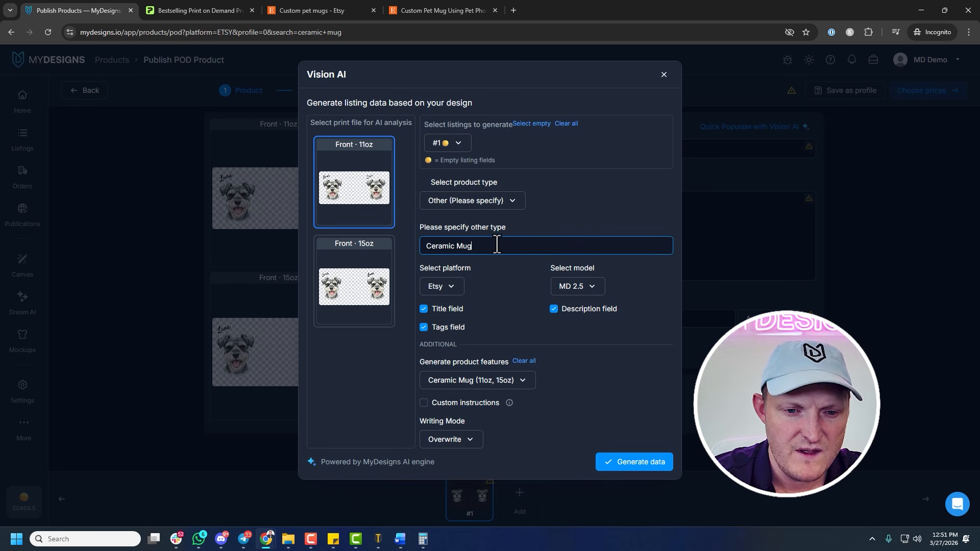
{"action": "key", "text": "ctrl+a"}
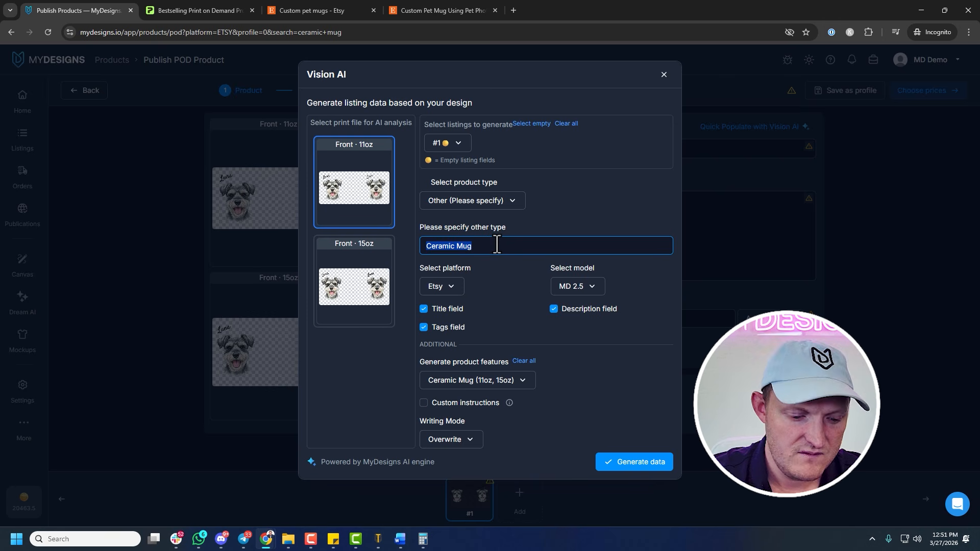
{"action": "type", "text": "Custom Pet"}
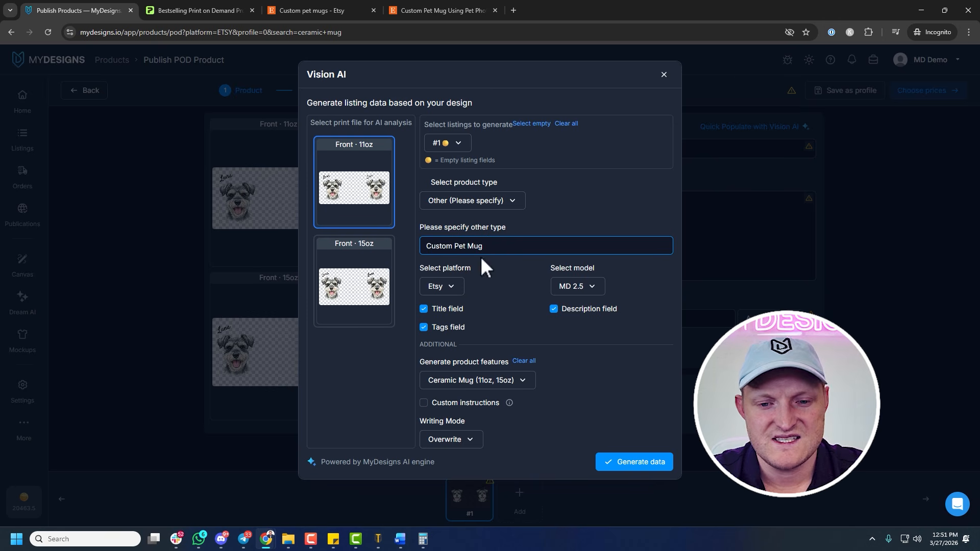
Choose the MD 3.5 (Recommended) model and generate the Etsy title, description and tags
{"action": "left_click", "coordinate": [580, 286]}
{"action": "left_click", "coordinate": [582, 344]}
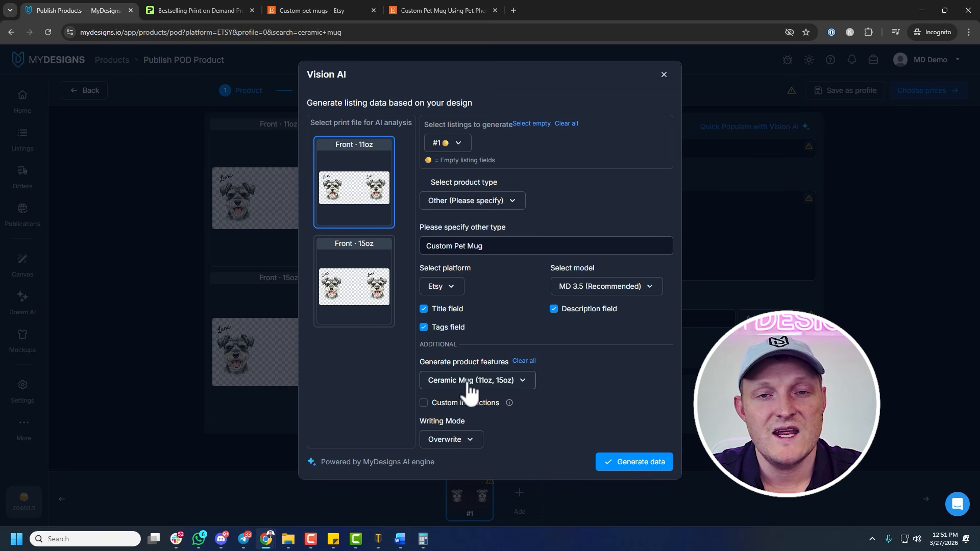
{"action": "left_click", "coordinate": [629, 459]}
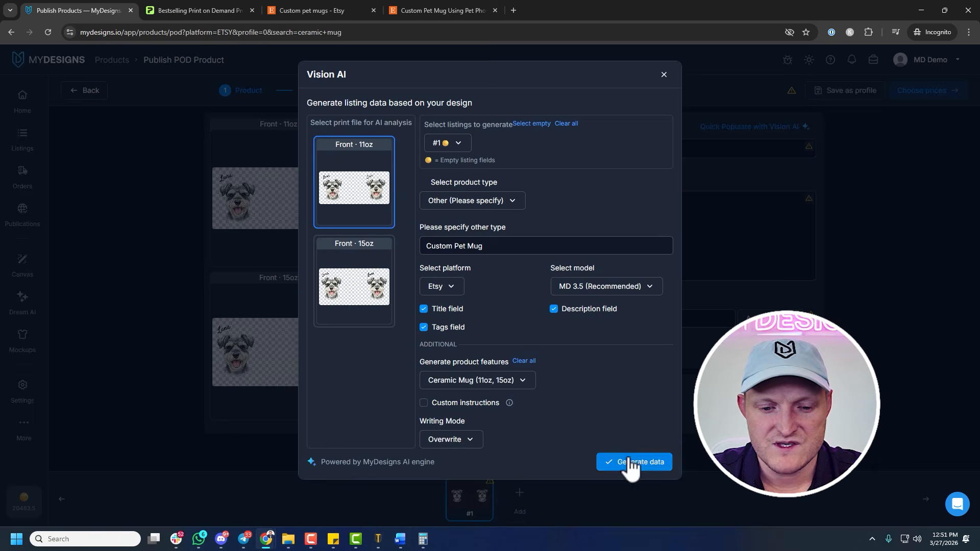
Replace the word "Schnauzer" with "Dog" in the generated listing title
{"action": "left_click", "coordinate": [540, 154]}
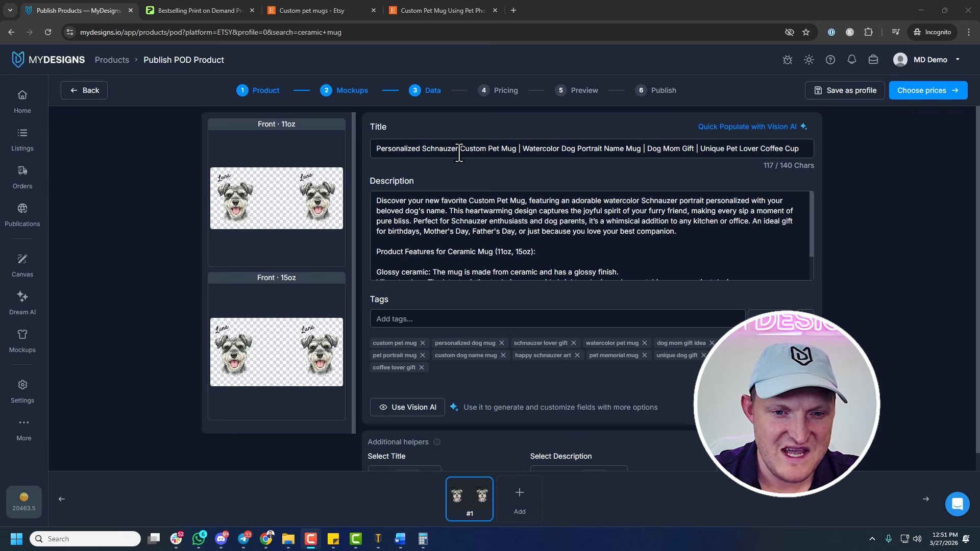
{"action": "double_click", "coordinate": [431, 152]}
{"action": "type", "text": "Dog"}
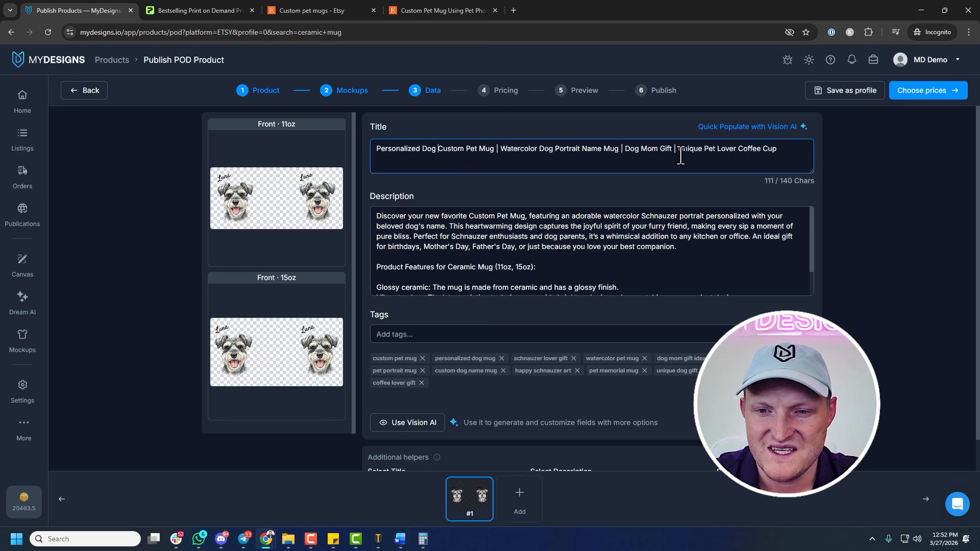
{"action": "left_click", "coordinate": [583, 261]}
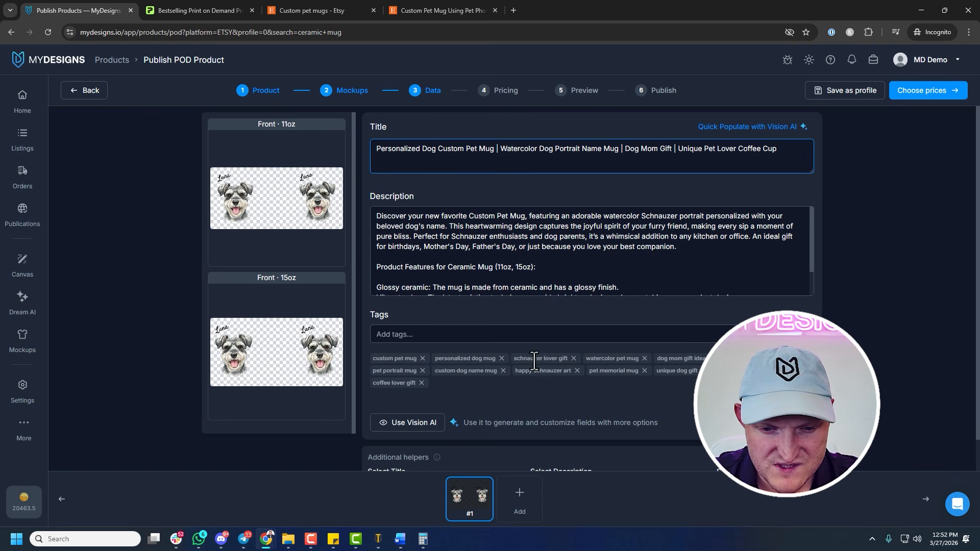
Replace the "schnauzer lover gift" tag with "dog lover gift"
{"action": "left_click", "coordinate": [574, 359]}
{"action": "left_click", "coordinate": [513, 337]}
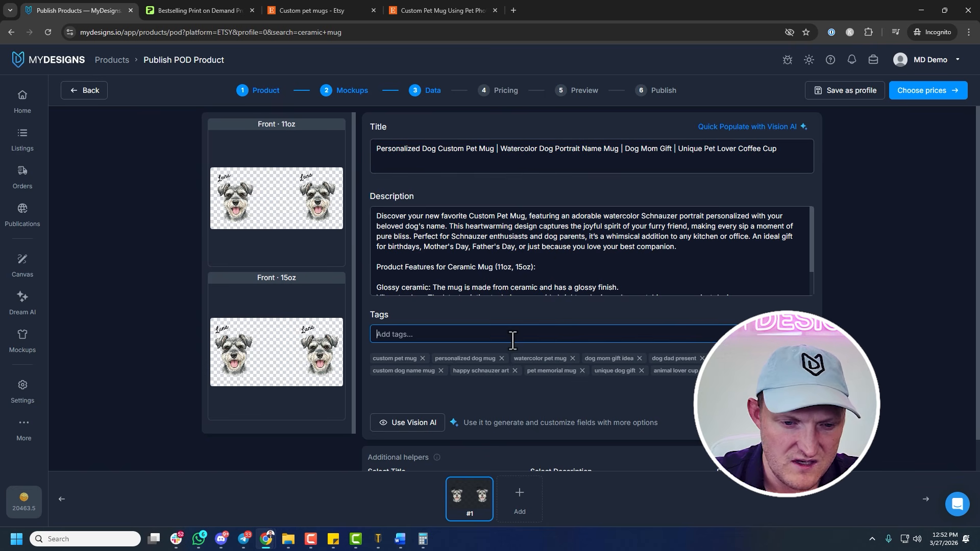
{"action": "type", "text": "dog lover gif"}
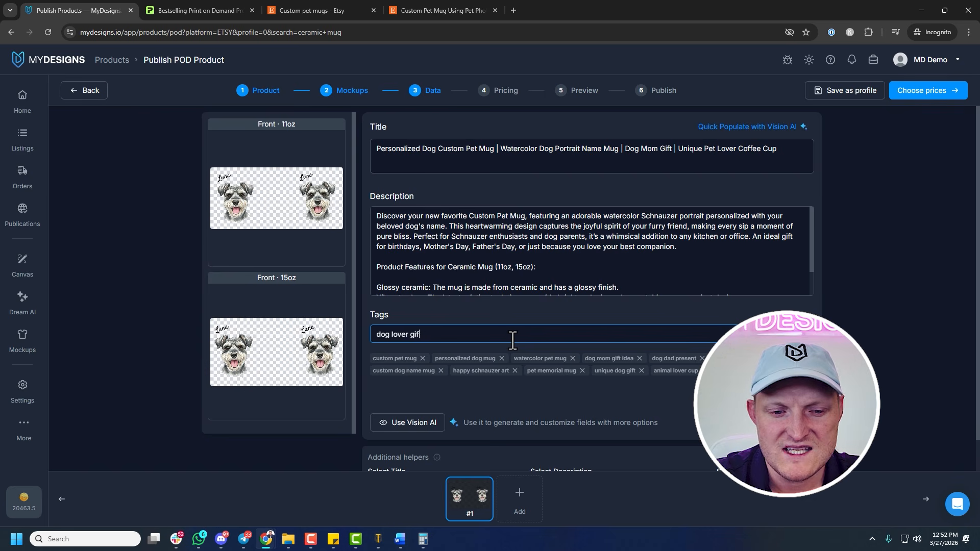
{"action": "type", "text": "t"}
{"action": "key", "text": "Return"}
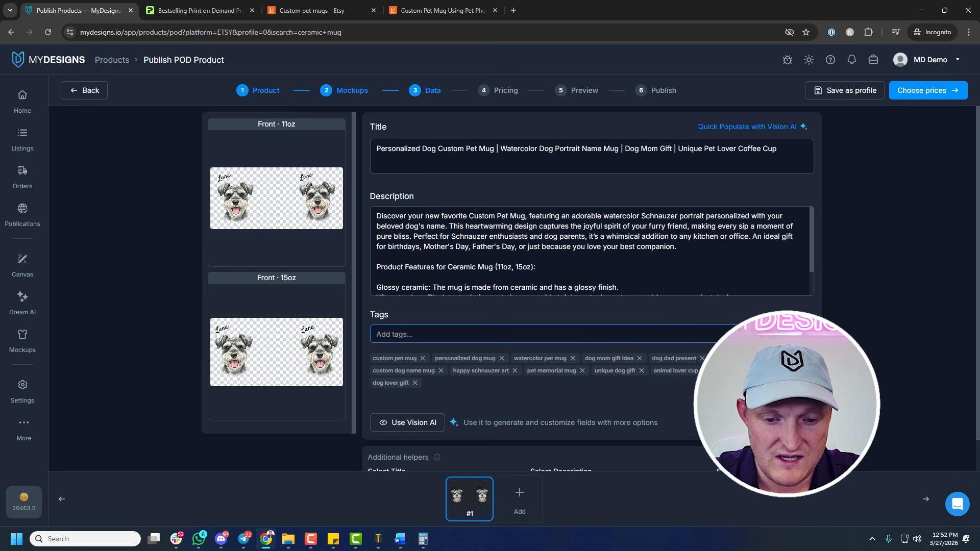
Replace the "happy schnauzer art" tag with "custom dog mugs"
{"action": "left_click", "coordinate": [515, 371]}
{"action": "left_click", "coordinate": [457, 334]}
{"action": "type", "text": "custom dog mugs"}
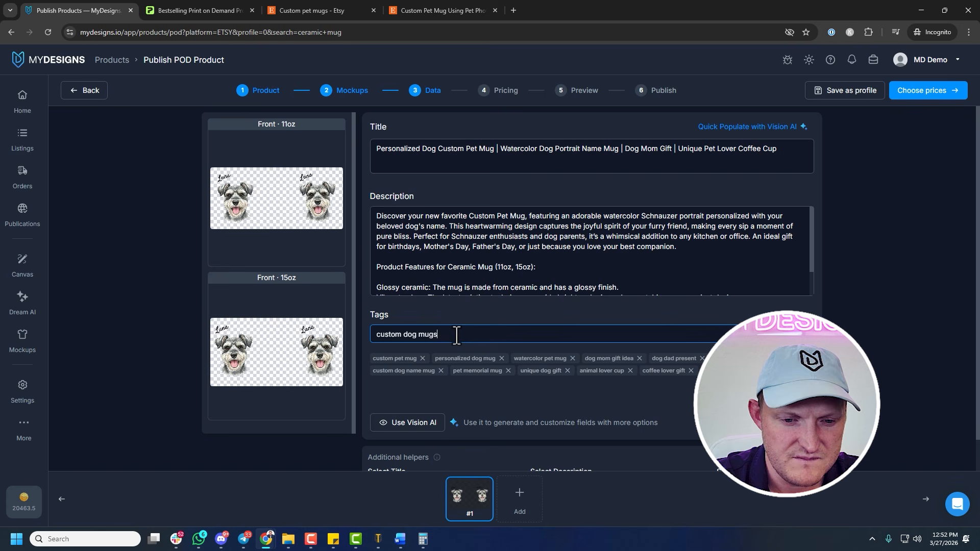
{"action": "key", "text": "Return"}
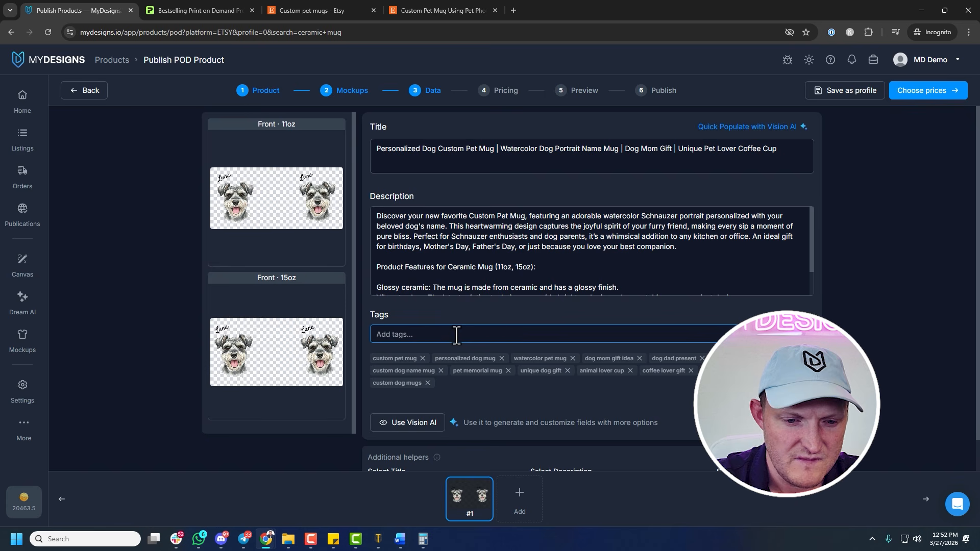
Delete the word "Schnauzer" before "portrait" in the first sentence of the listing description
{"action": "scroll", "coordinate": [605, 385], "scroll_direction": "down", "scroll_amount": 1}
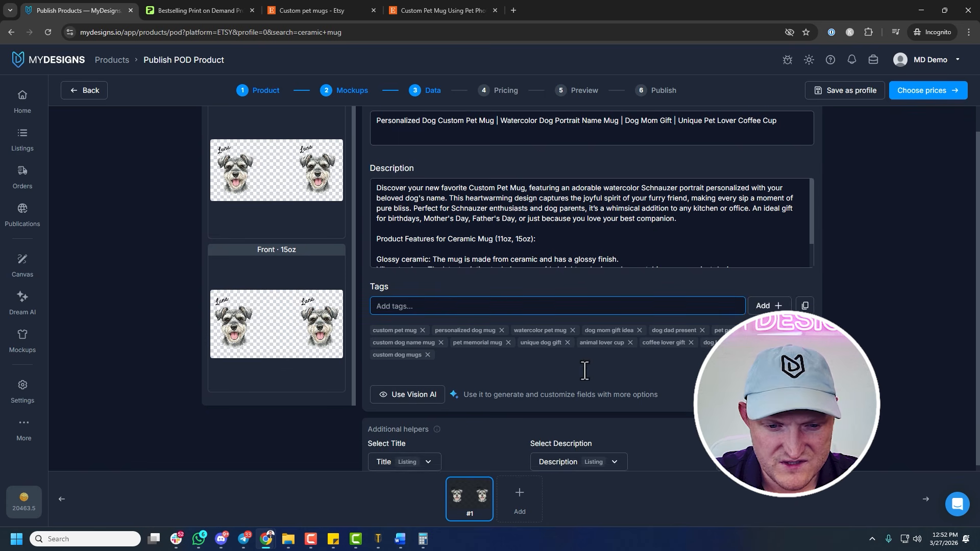
{"action": "scroll", "coordinate": [616, 382], "scroll_direction": "up", "scroll_amount": 1}
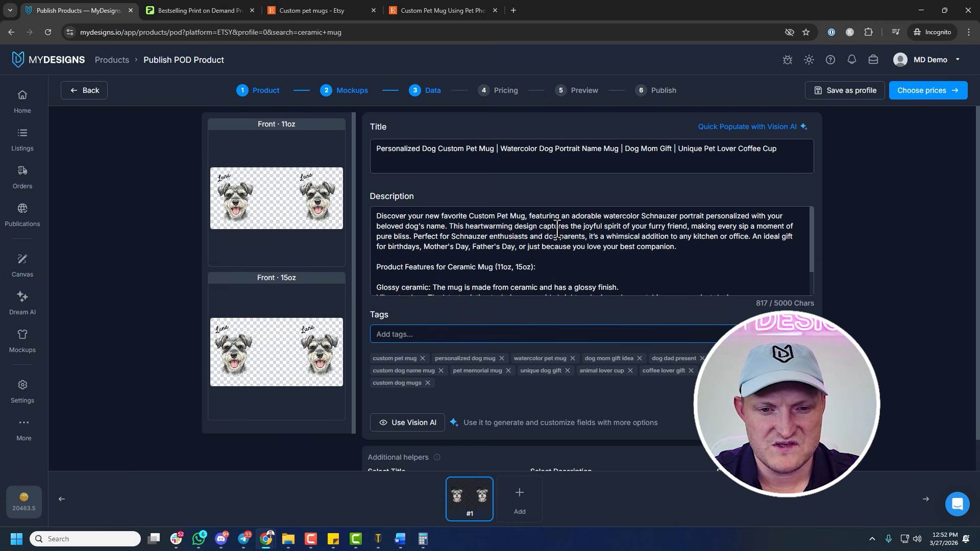
{"action": "scroll", "coordinate": [560, 230], "scroll_direction": "down", "scroll_amount": 1}
{"action": "scroll", "coordinate": [694, 213], "scroll_direction": "up", "scroll_amount": 1}
{"action": "double_click", "coordinate": [648, 216]}
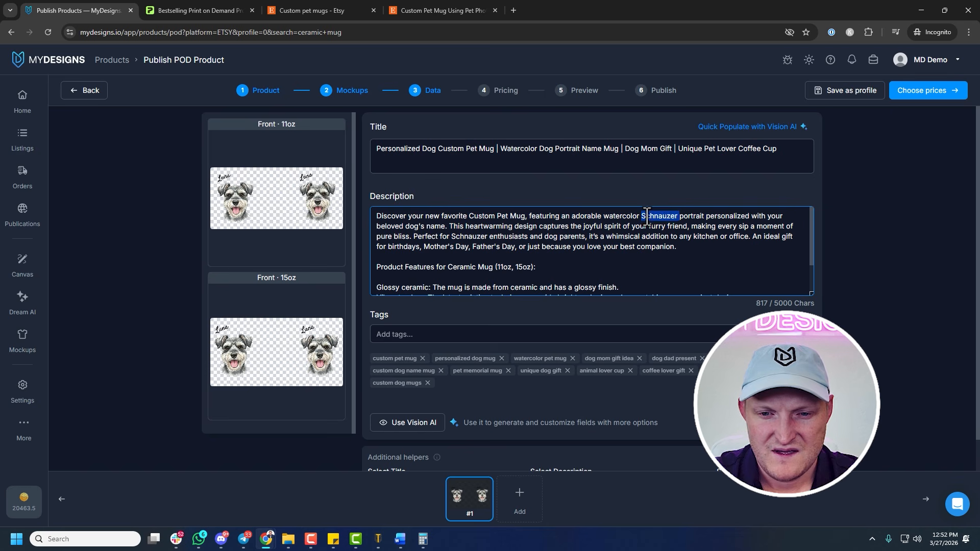
{"action": "key", "text": "BackSpace"}
{"action": "scroll", "coordinate": [648, 233], "scroll_direction": "down", "scroll_amount": 1}
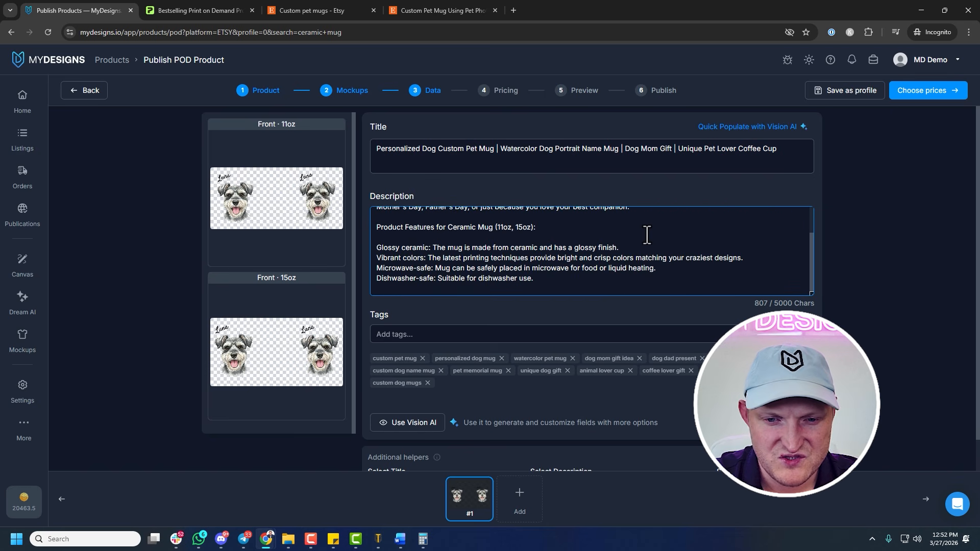
{"action": "scroll", "coordinate": [663, 250], "scroll_direction": "down", "scroll_amount": 1}
{"action": "scroll", "coordinate": [722, 260], "scroll_direction": "up", "scroll_amount": 3}
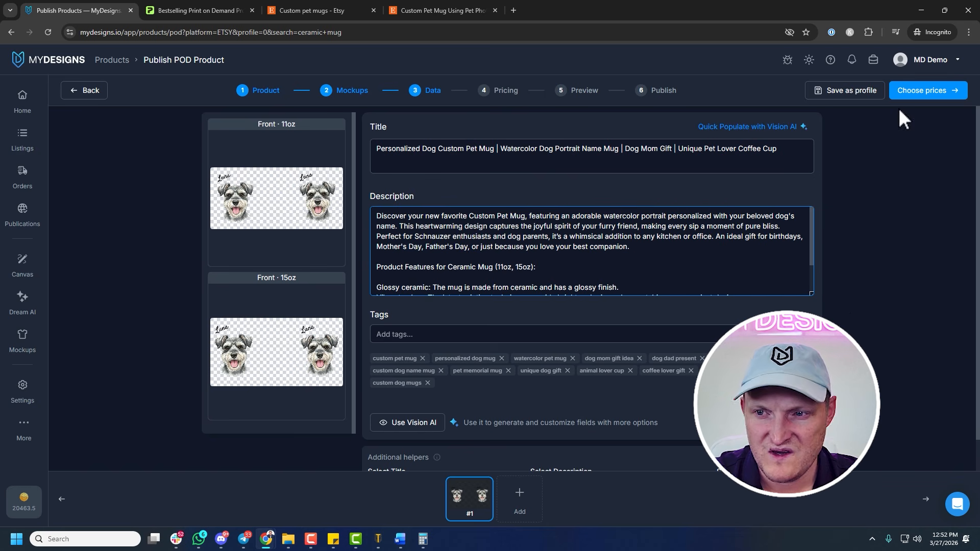
Continue to pricing and replace the price of all mug sizes with 14.99
{"action": "left_click", "coordinate": [913, 92]}
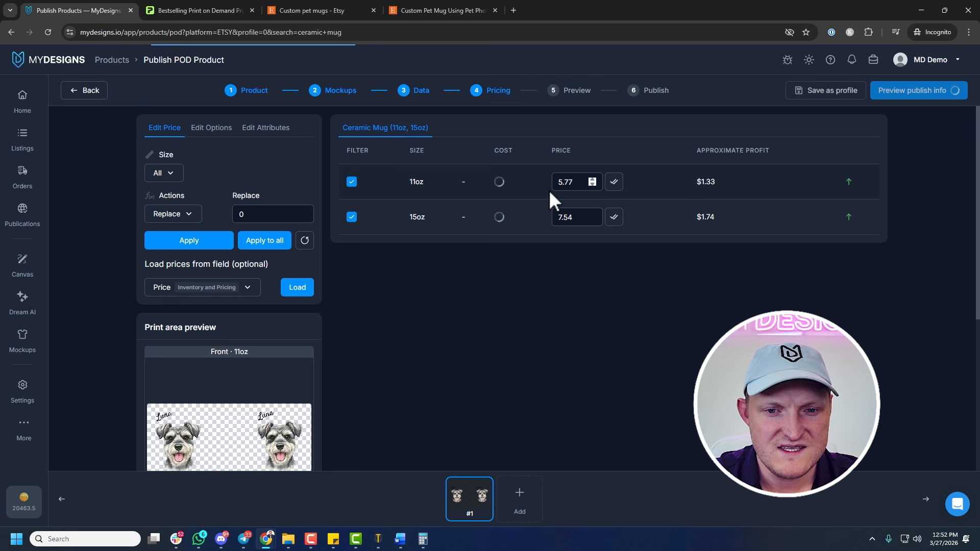
{"action": "left_click_drag", "start_coordinate": [264, 214], "coordinate": [204, 218]}
{"action": "type", "text": "14."}
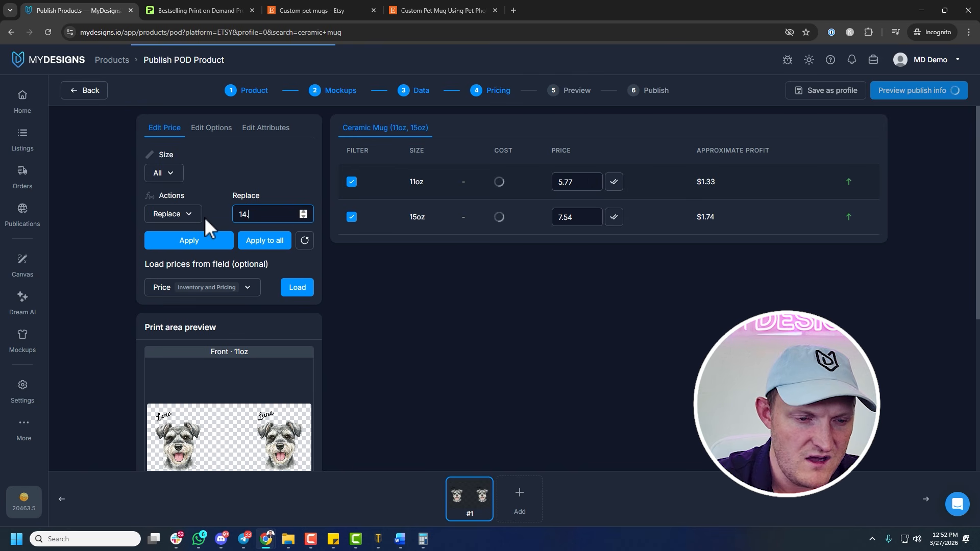
{"action": "type", "text": "99"}
{"action": "left_click", "coordinate": [262, 240]}
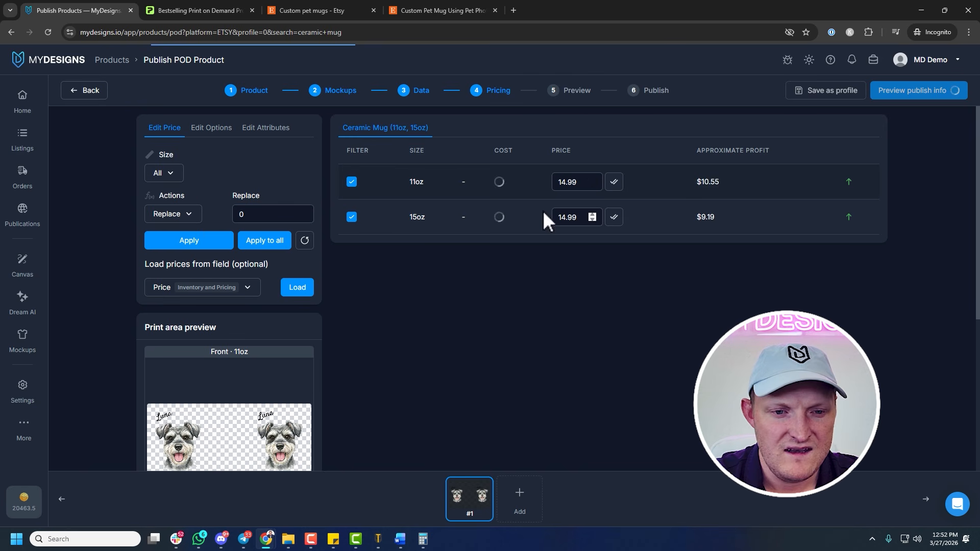
Set the price of the 15oz mug to 17.99
{"action": "double_click", "coordinate": [567, 218]}
{"action": "type", "text": "1"}
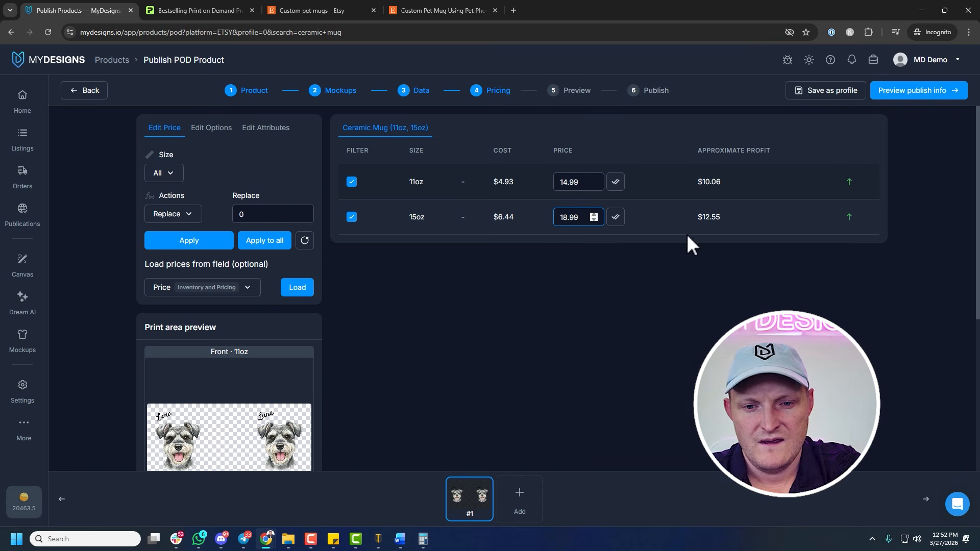
{"action": "type", "text": "17.99"}
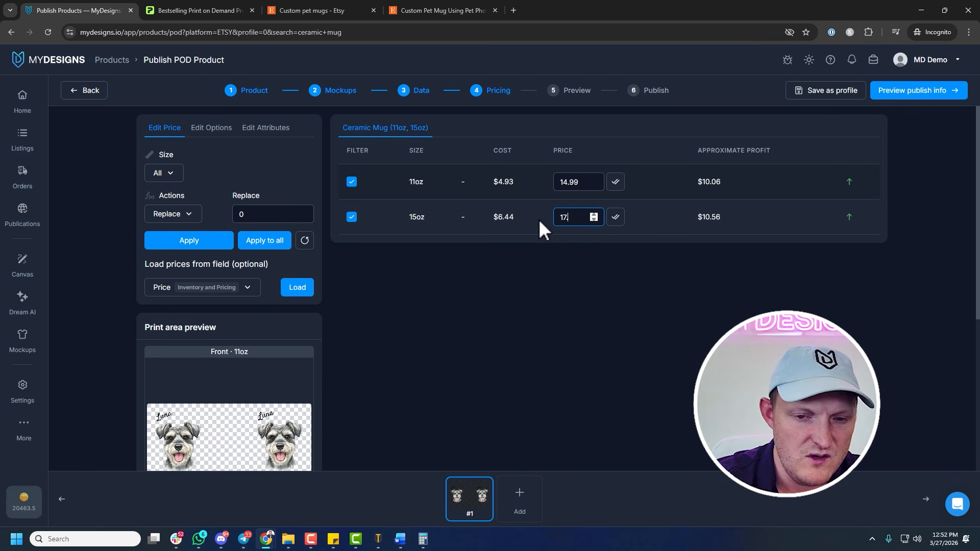
{"action": "left_click", "coordinate": [644, 288]}
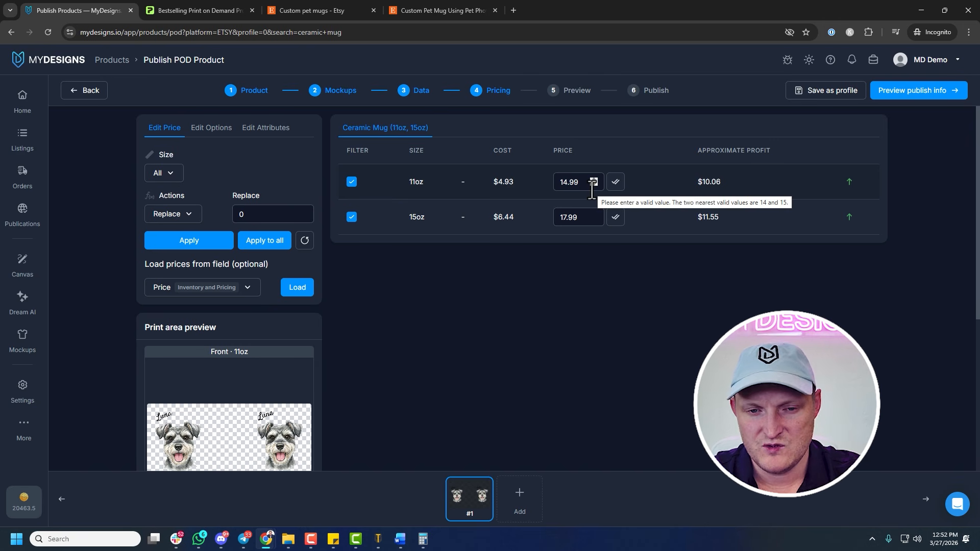
Review the listing preview for the mug and proceed to the publishing settings
{"action": "left_click", "coordinate": [924, 102]}
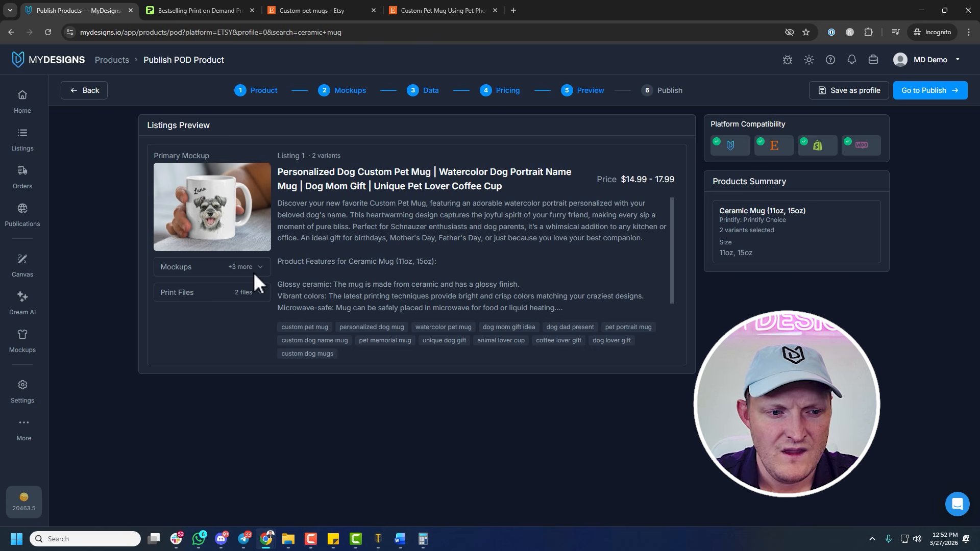
{"action": "scroll", "coordinate": [434, 256], "scroll_direction": "down", "scroll_amount": 2}
{"action": "scroll", "coordinate": [437, 255], "scroll_direction": "up", "scroll_amount": 2}
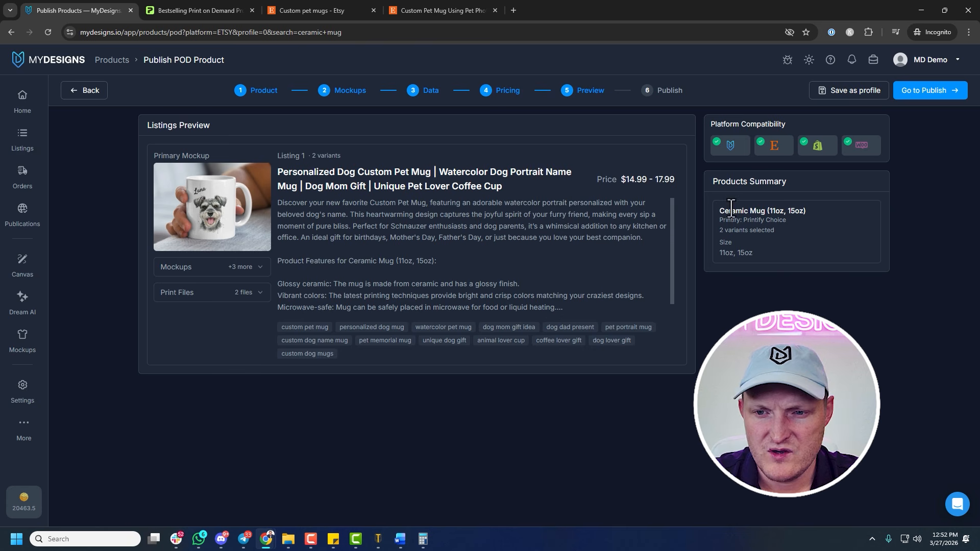
{"action": "left_click", "coordinate": [929, 95]}
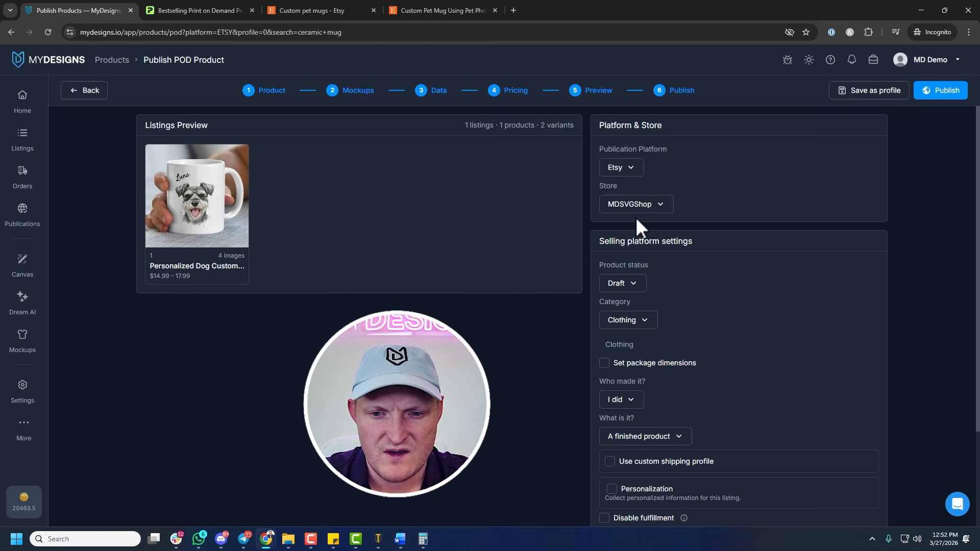
Set the Etsy category to Home & Living > Kitchen & Dining > Drink & Barware > Drinkware > Mugs
{"action": "scroll", "coordinate": [651, 296], "scroll_direction": "down", "scroll_amount": 1}
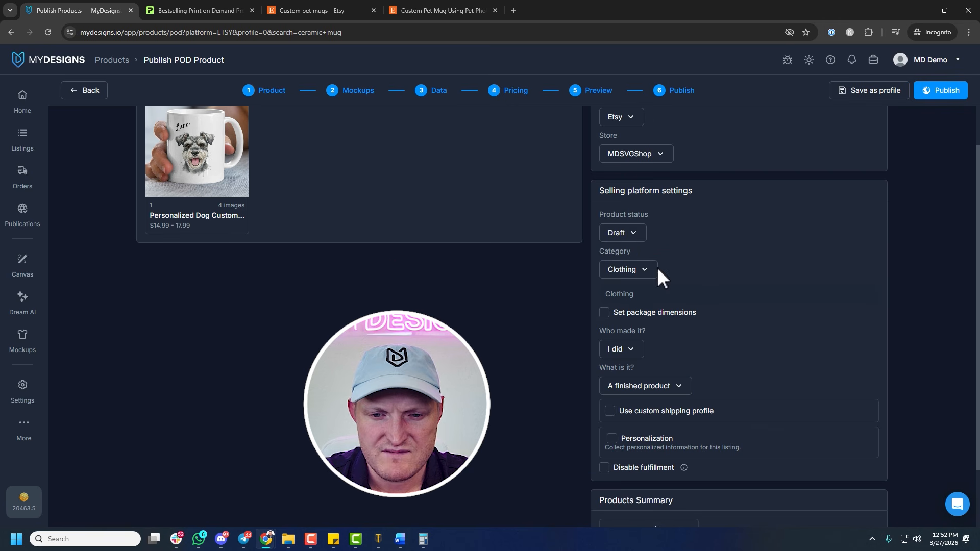
{"action": "left_click", "coordinate": [650, 275]}
{"action": "type", "text": "Mug"}
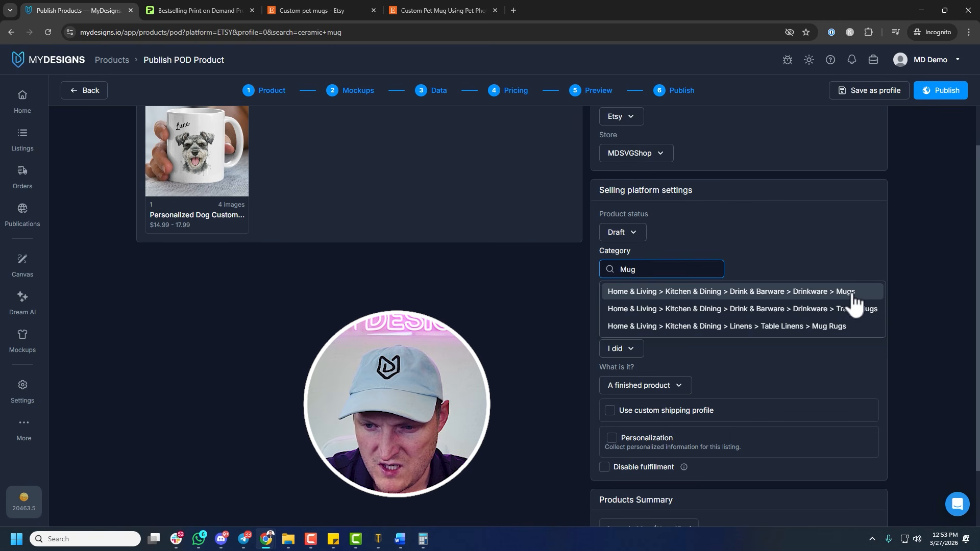
{"action": "left_click", "coordinate": [850, 295]}
Enable personalization for the listing and enter "Enter your pet name here." as the buyer instructions
{"action": "scroll", "coordinate": [673, 257], "scroll_direction": "down", "scroll_amount": 2}
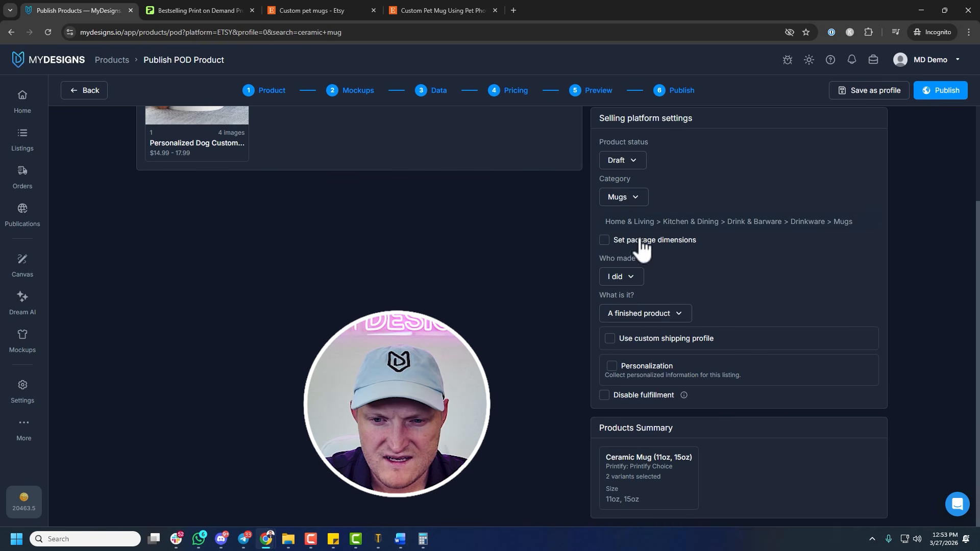
{"action": "left_click", "coordinate": [646, 367]}
{"action": "scroll", "coordinate": [687, 375], "scroll_direction": "down", "scroll_amount": 1}
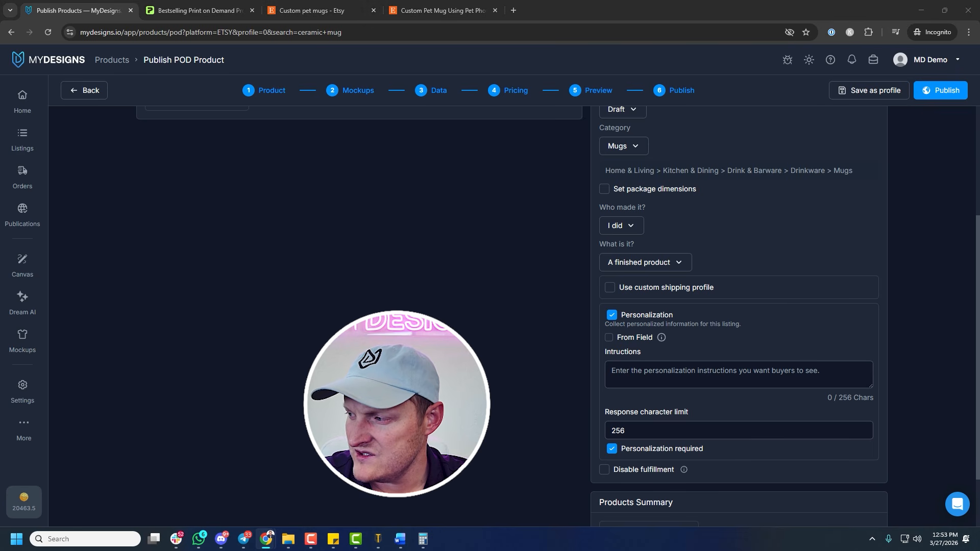
{"action": "left_click", "coordinate": [684, 375]}
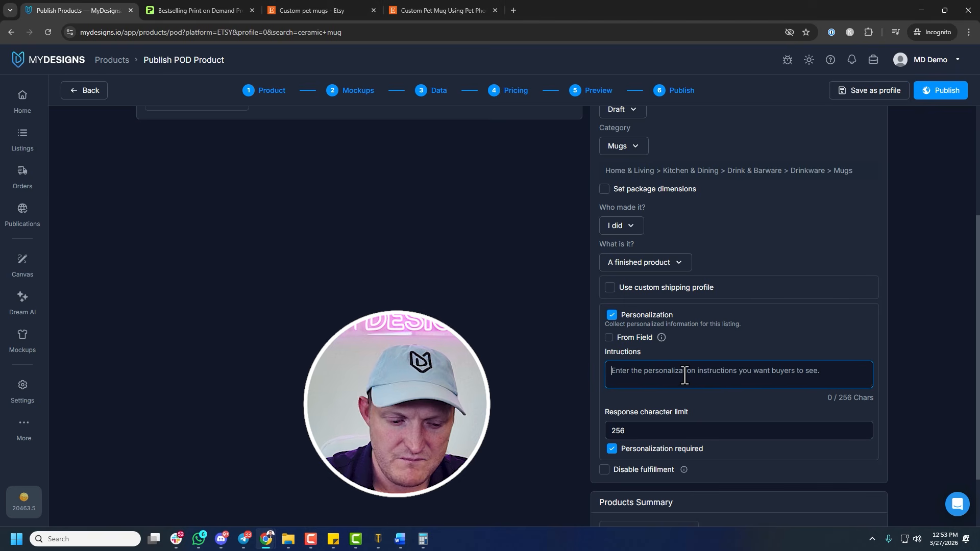
{"action": "type", "text": "Enter your pet name"}
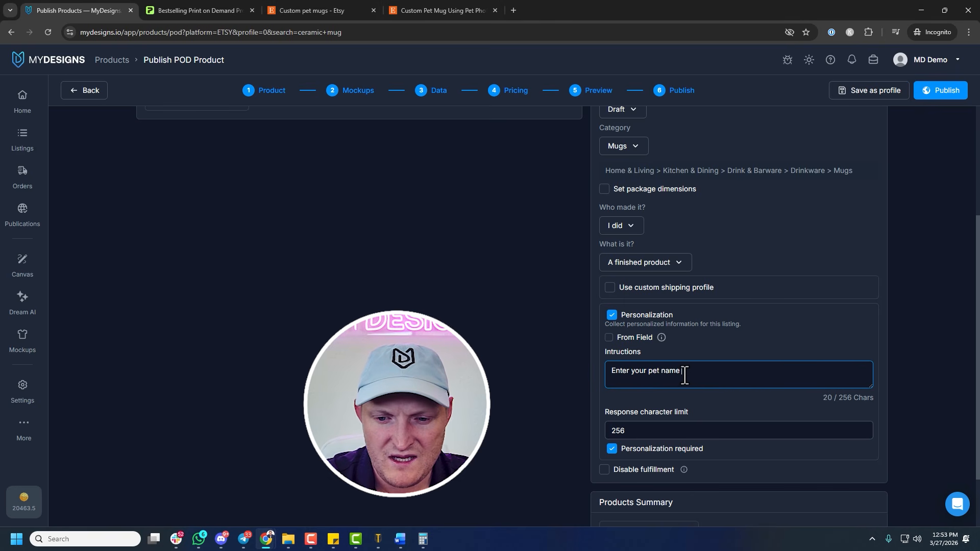
{"action": "type", "text": " here. If"}
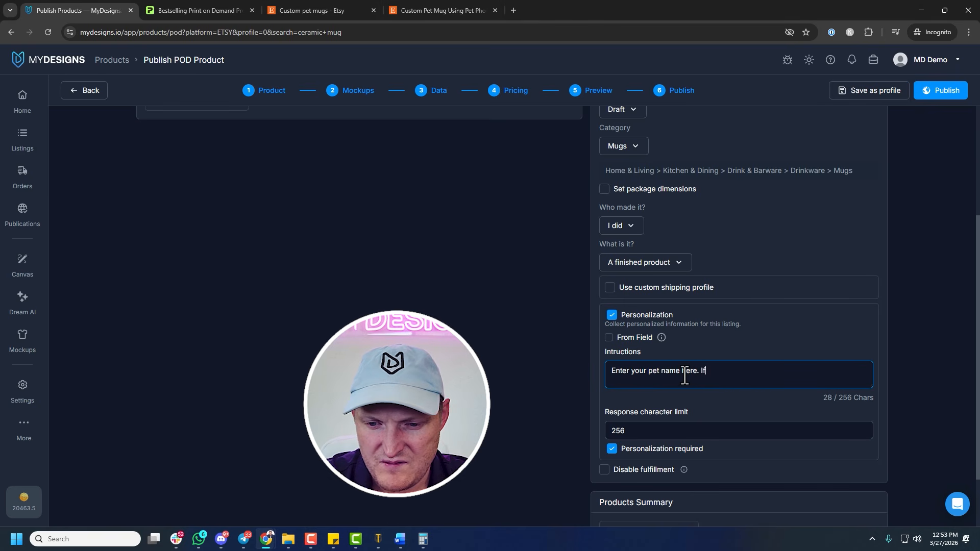
{"action": "type", "text": " you have multiple"}
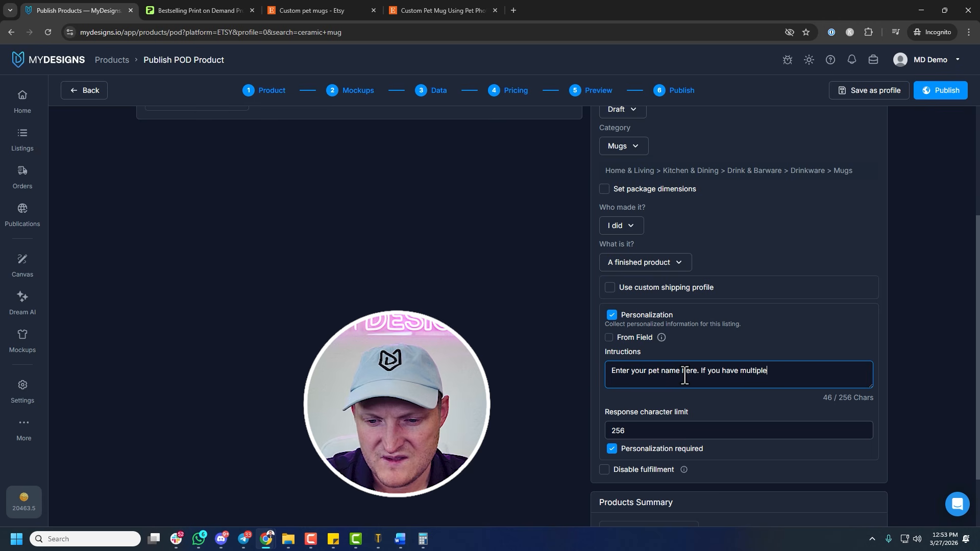
{"action": "key", "text": "BackSpace"}
{"action": "key", "text": "BackSpace"}
{"action": "key", "text": "BackSpace"}
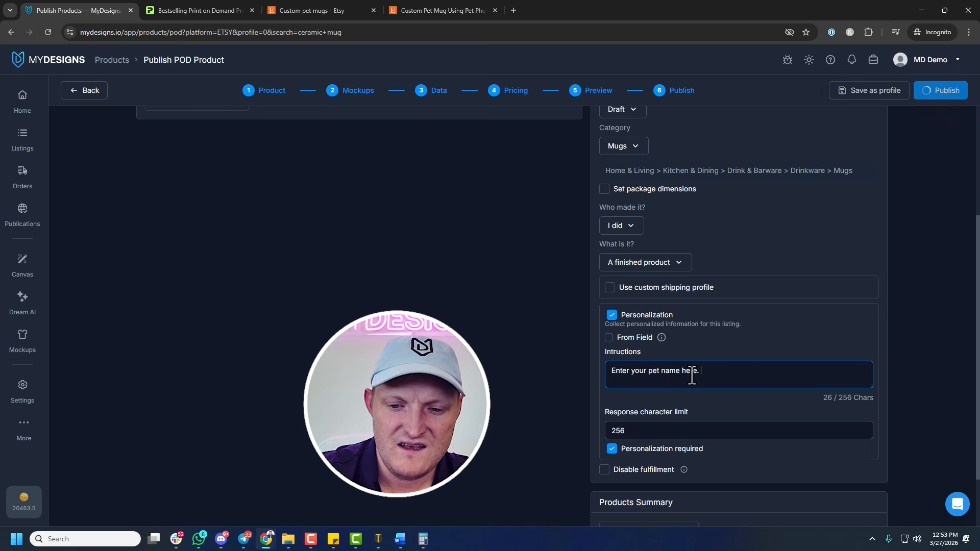
Add "Example: Luna" below a blank line in the personalization instructions
{"action": "key", "text": "Return"}
{"action": "key", "text": "Return"}
{"action": "type", "text": "Exampp"}
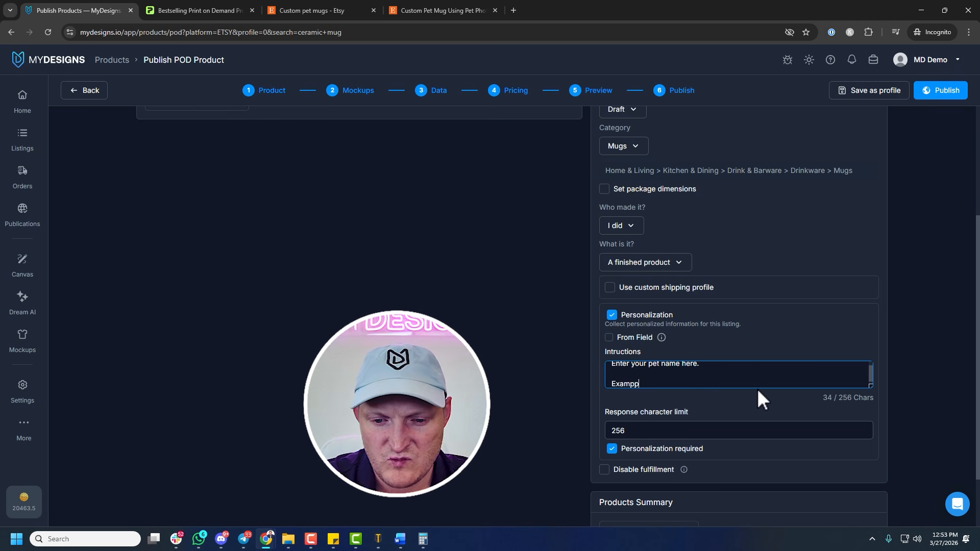
{"action": "key", "text": "BackSpace"}
{"action": "type", "text": "le: Luna"}
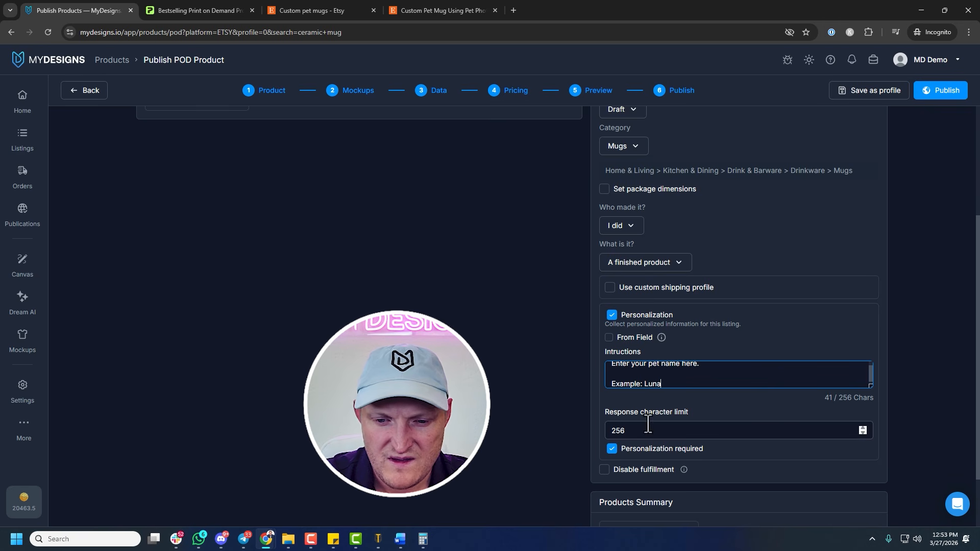
Review the selling settings, publish the mug to the MDSVGShop Etsy store as a draft, and check the publishing job
{"action": "scroll", "coordinate": [689, 393], "scroll_direction": "up", "scroll_amount": 3}
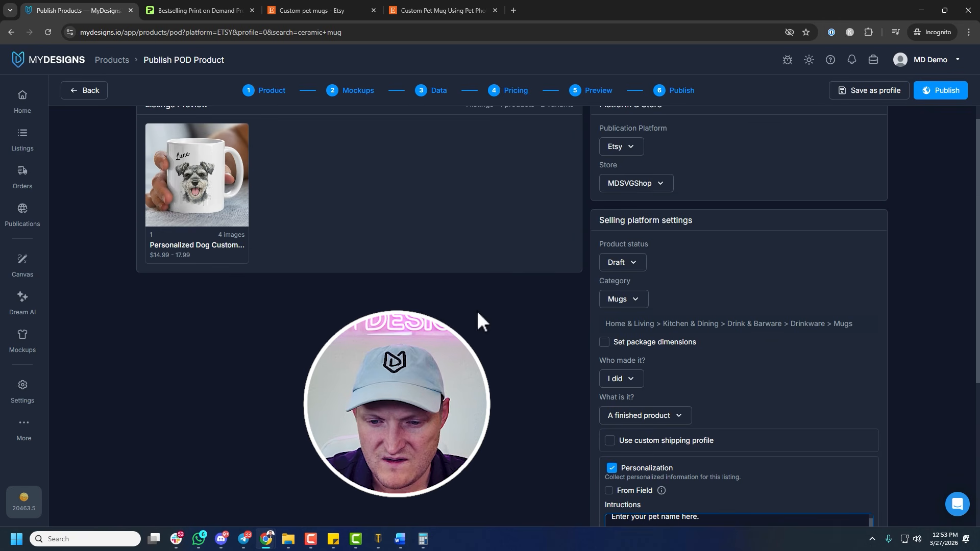
{"action": "scroll", "coordinate": [707, 298], "scroll_direction": "down", "scroll_amount": 4}
{"action": "scroll", "coordinate": [746, 397], "scroll_direction": "down", "scroll_amount": 1}
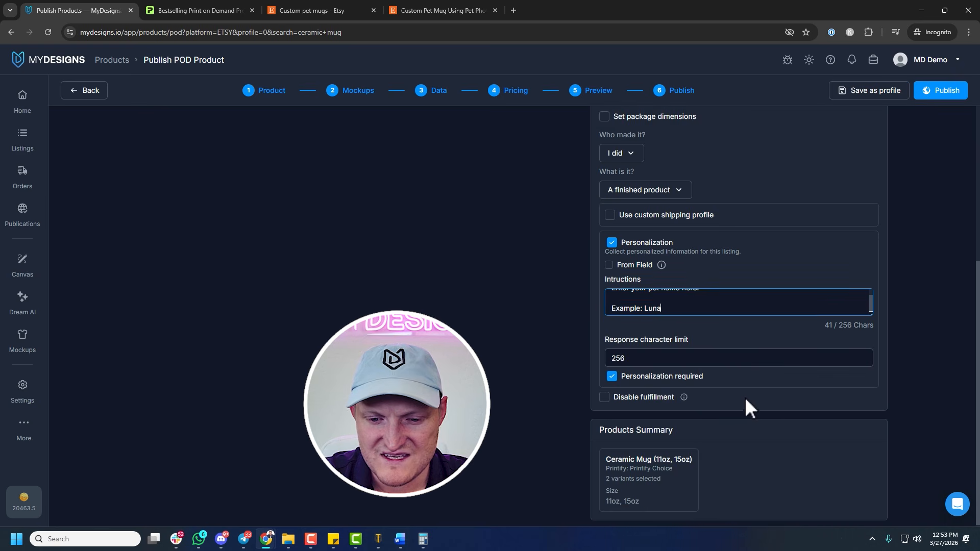
{"action": "scroll", "coordinate": [748, 378], "scroll_direction": "up", "scroll_amount": 5}
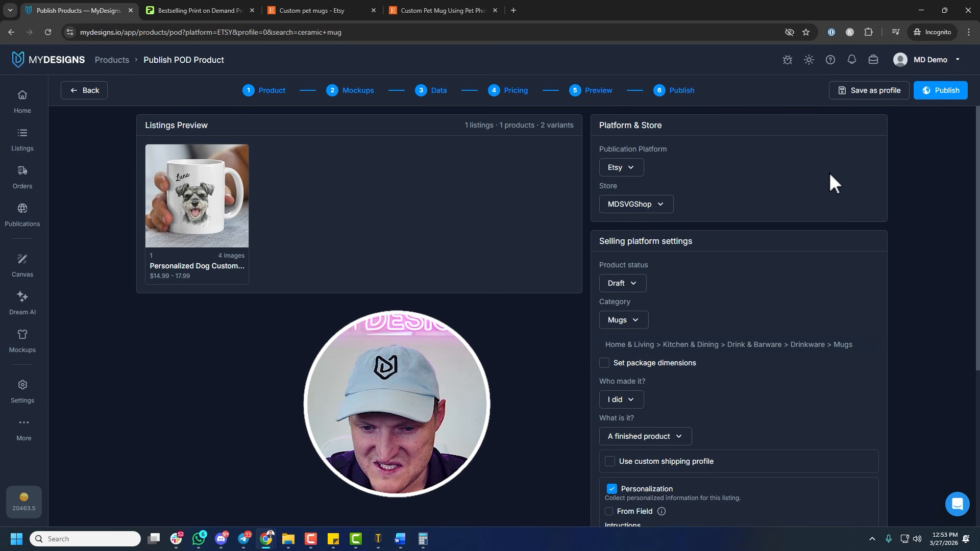
{"action": "scroll", "coordinate": [831, 182], "scroll_direction": "down", "scroll_amount": 5}
{"action": "scroll", "coordinate": [805, 248], "scroll_direction": "up", "scroll_amount": 5}
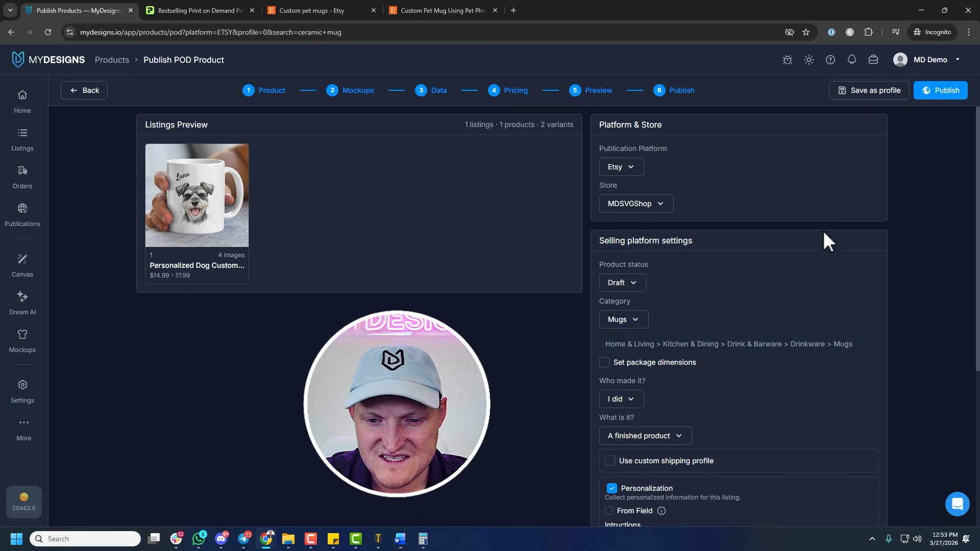
{"action": "left_click", "coordinate": [938, 85]}
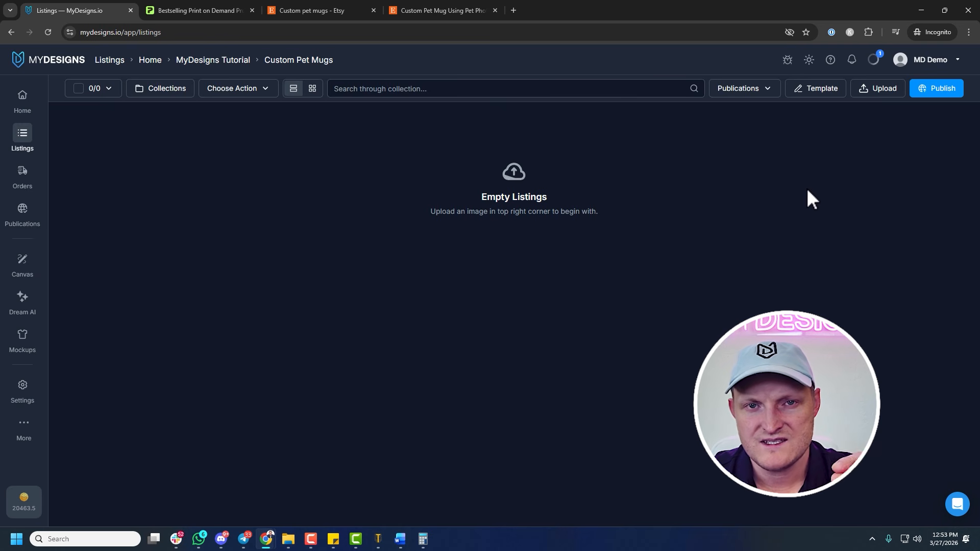
{"action": "left_click", "coordinate": [874, 60]}
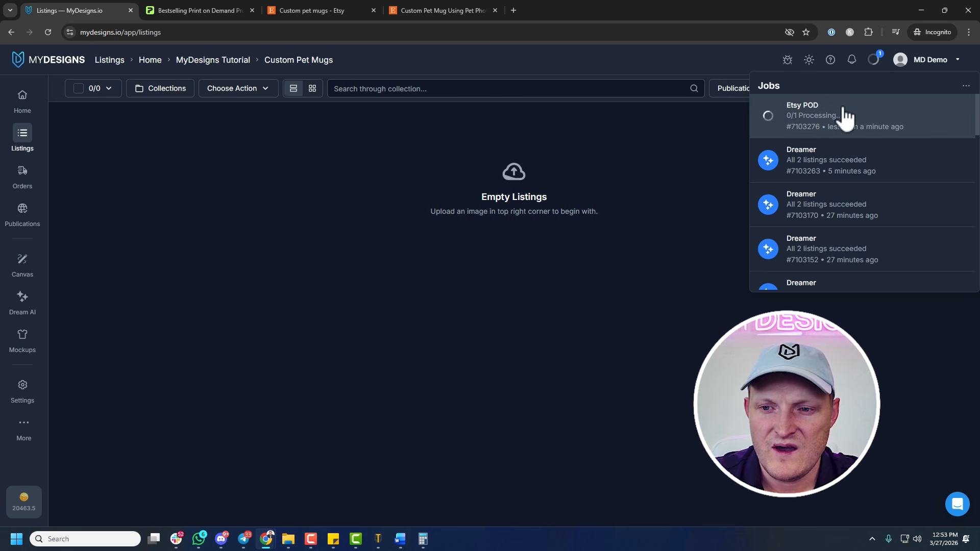
{"action": "left_click", "coordinate": [726, 148]}
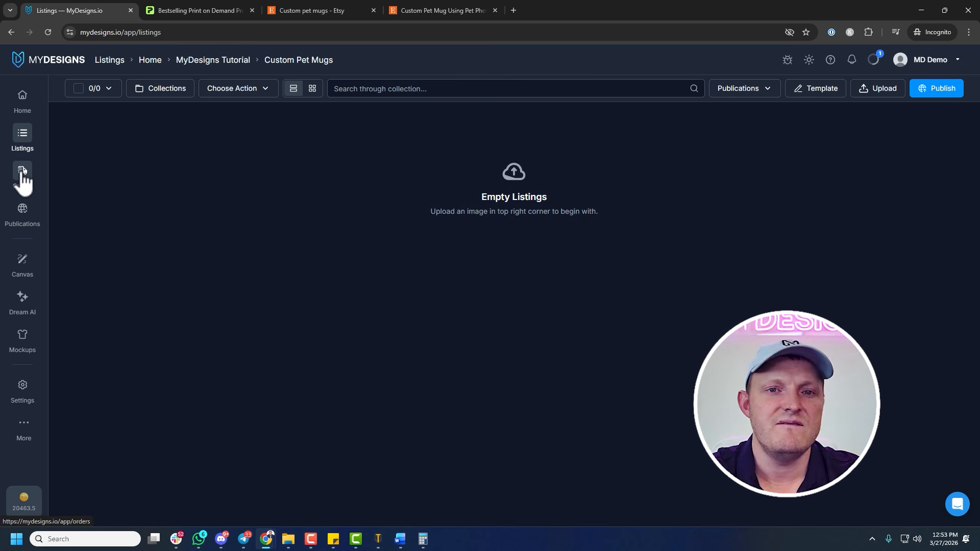
Set Dream AI to Image to Image (Remix Image) mode with 2 images and go to the prompt text
{"action": "left_click", "coordinate": [27, 305]}
{"action": "left_click", "coordinate": [125, 124]}
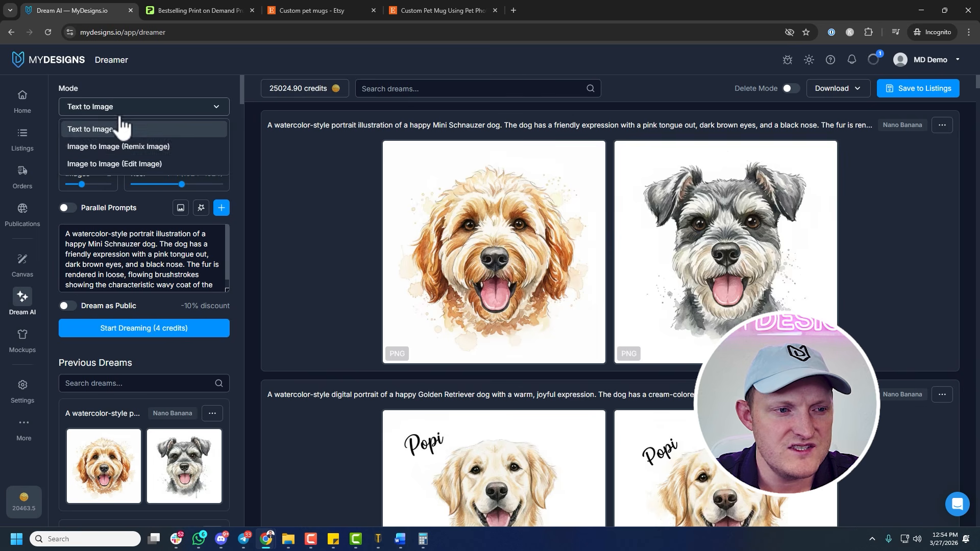
{"action": "left_click", "coordinate": [107, 146]}
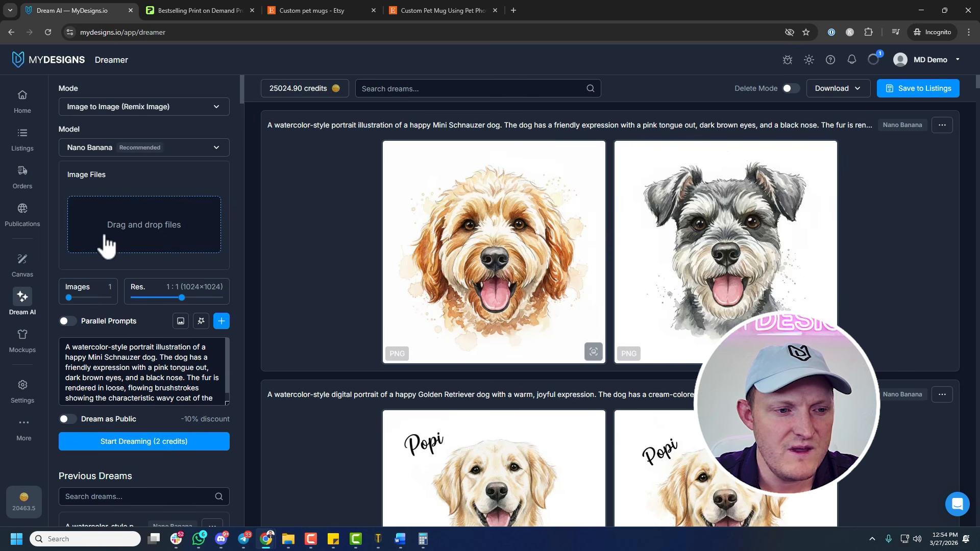
{"action": "left_click", "coordinate": [78, 298]}
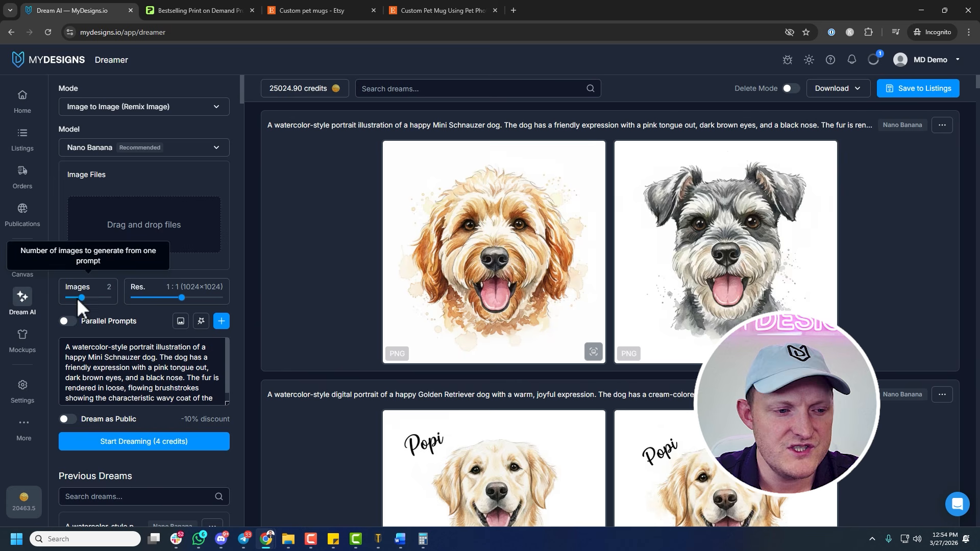
{"action": "left_click", "coordinate": [135, 382]}
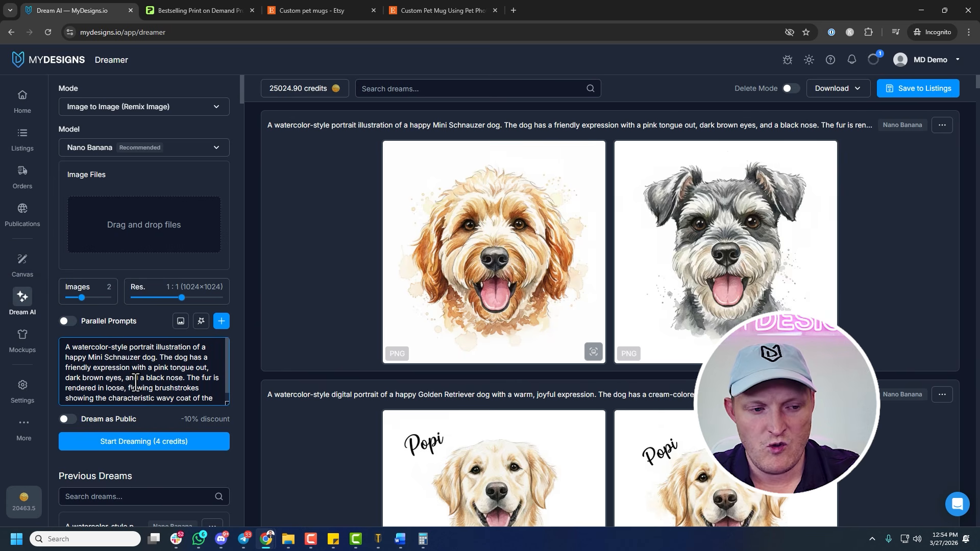